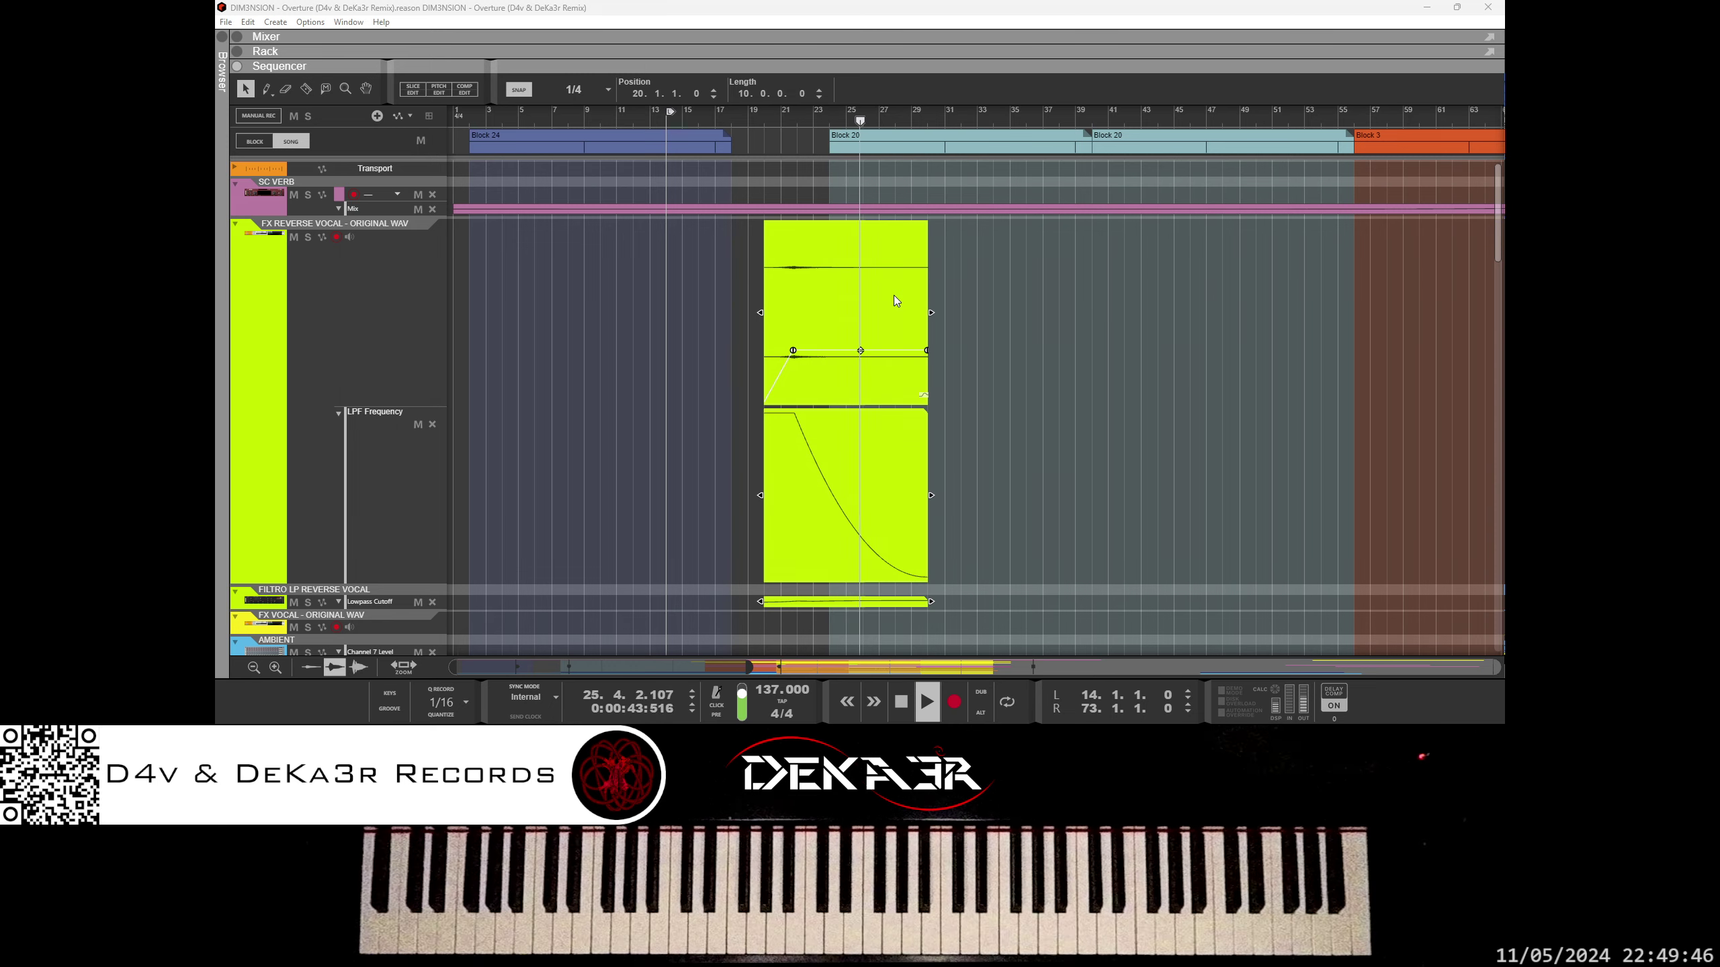
# Step: Shorten the reverse vocal clip starting at bar 20 to a length of 4 bars, ending where Block 20 starts
pyautogui.click(749, 112)
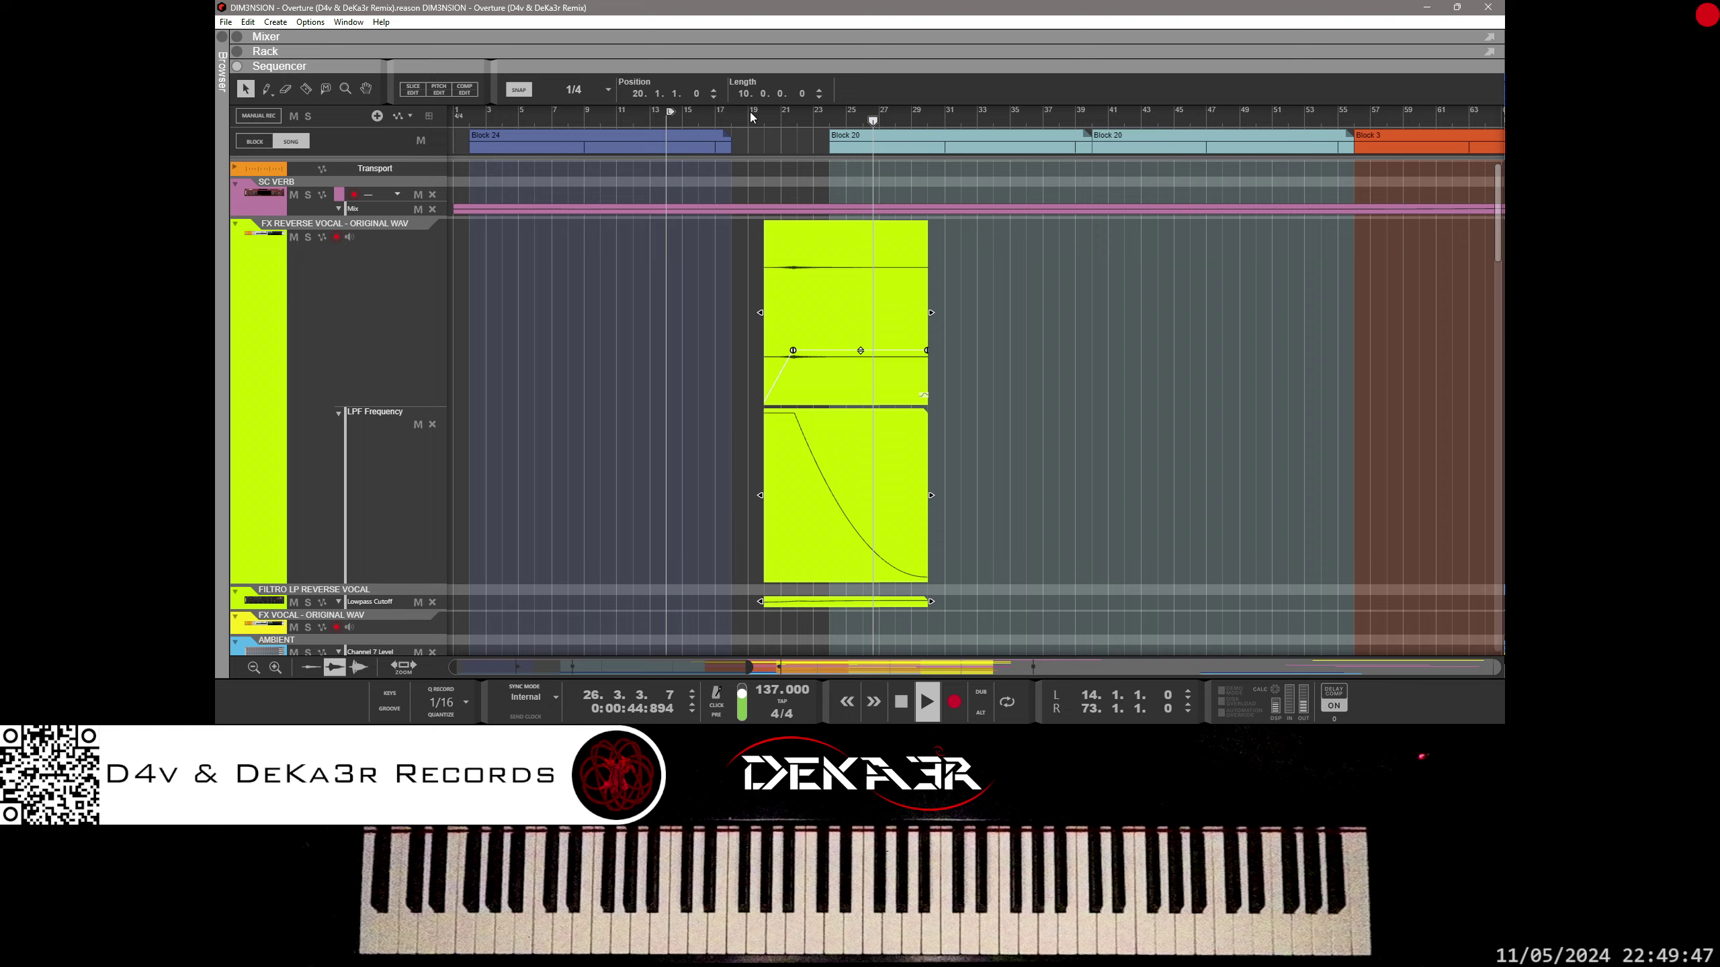
pyautogui.click(958, 302)
pyautogui.click(906, 380)
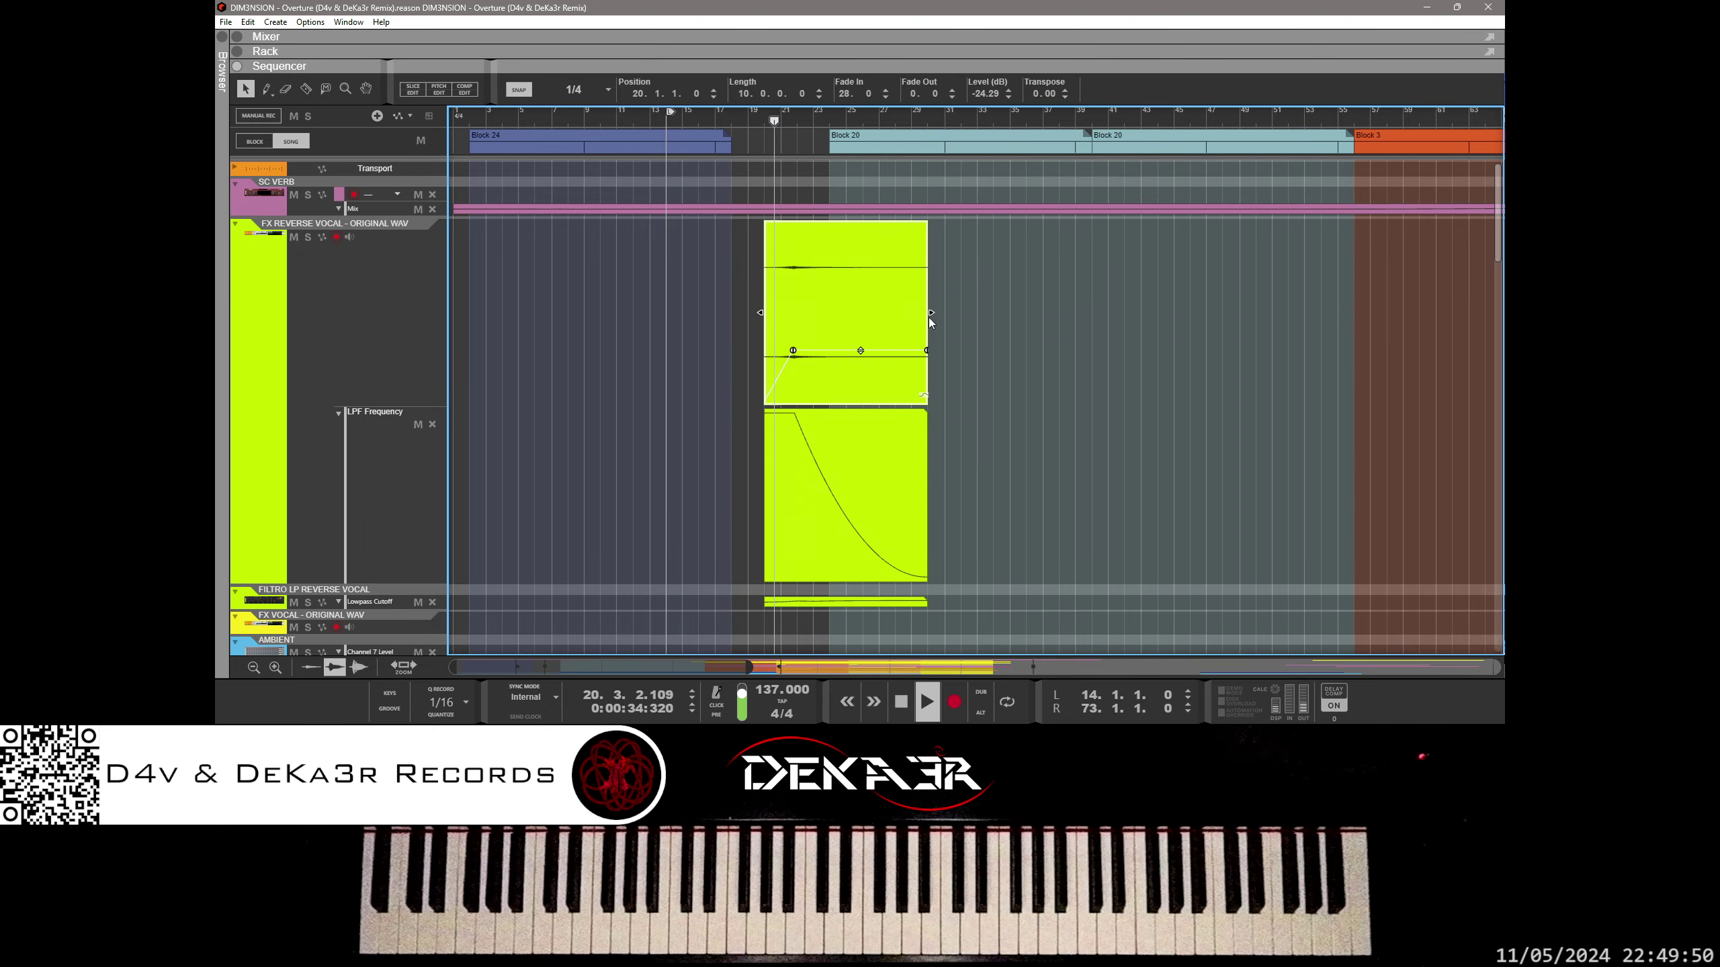
pyautogui.moveTo(932, 313); pyautogui.dragTo(830, 313)
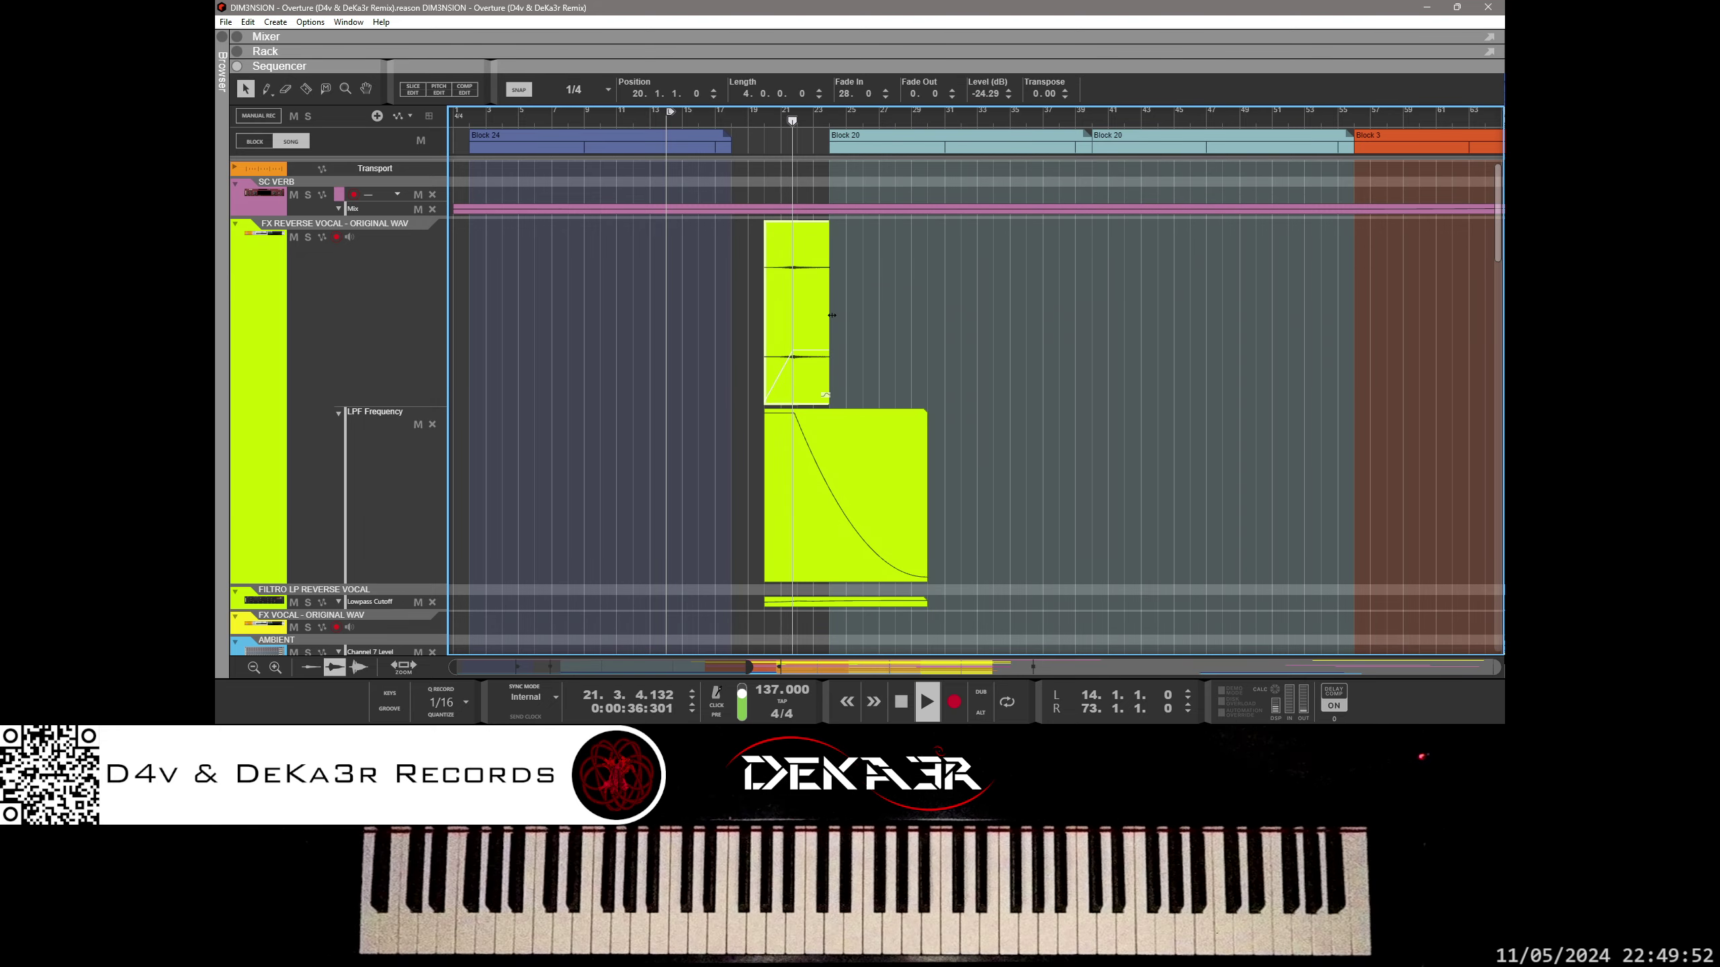
pyautogui.click(863, 316)
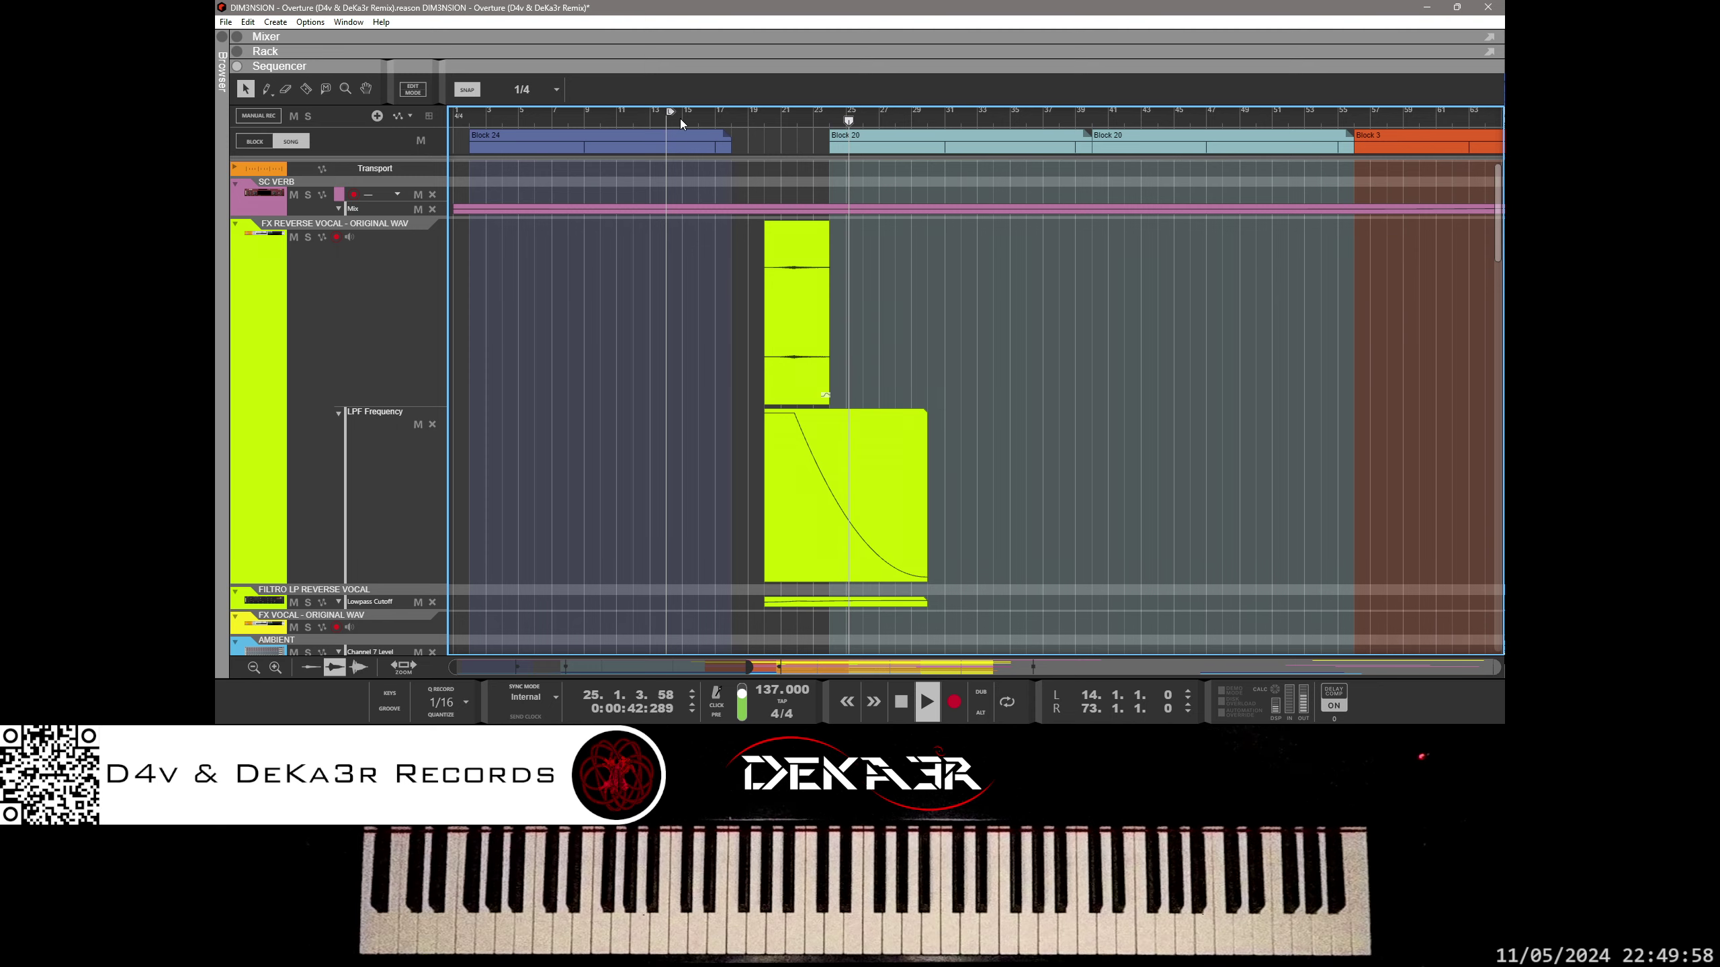
# Step: Play the song from around bar 14 and lower the reverse vocal clip's level to -26.16 dB
pyautogui.click(659, 117)
pyautogui.click(809, 279)
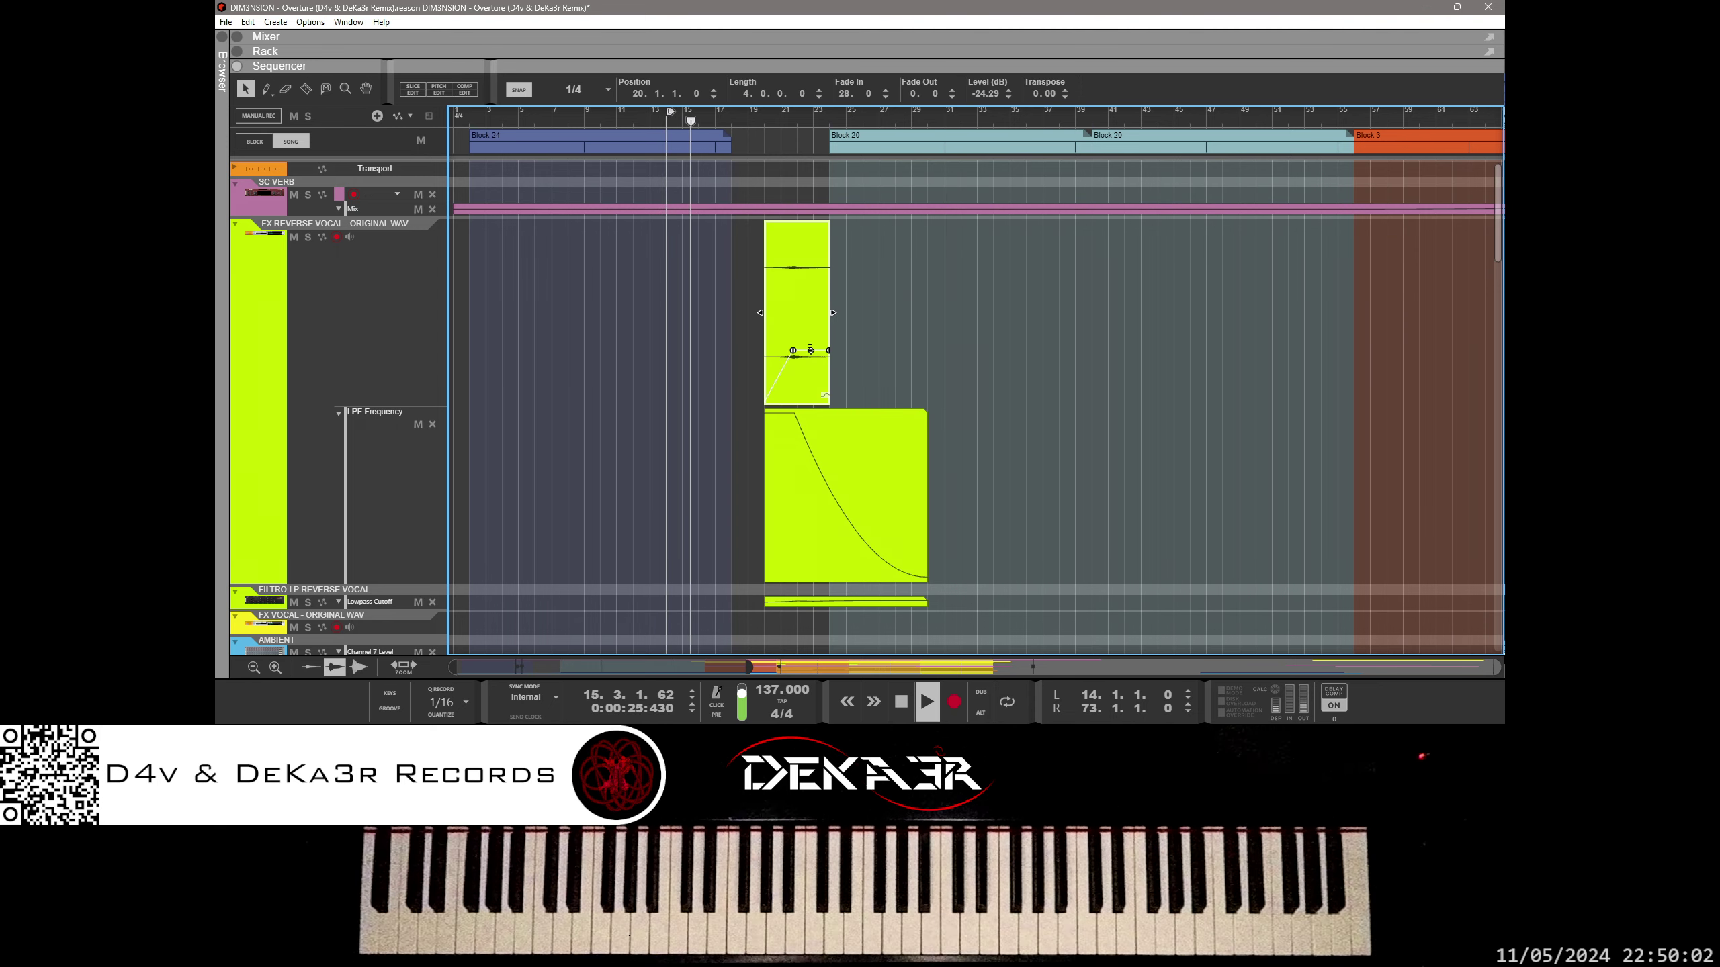
pyautogui.moveTo(810, 350); pyautogui.dragTo(810, 353)
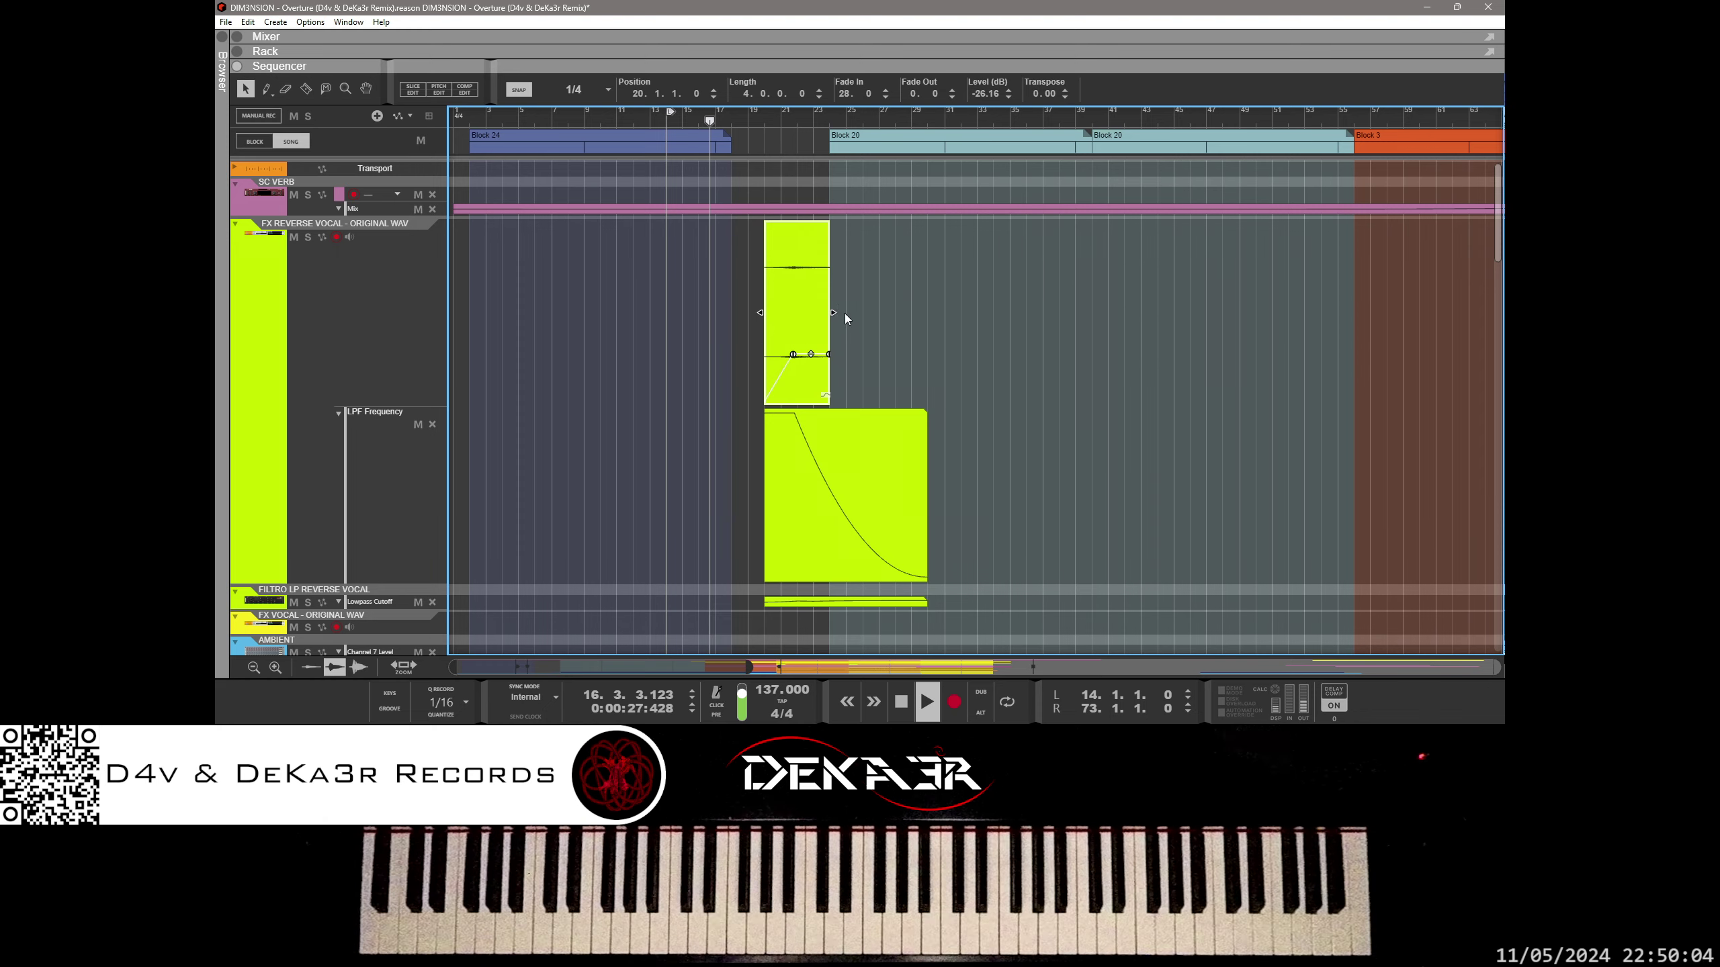
# Step: Add a fade-out to the reverse vocal clip and trim its end, leaving a length of 3.3.0.0 and a fade-out of 8.0
pyautogui.press('y')
pyautogui.moveTo(748, 227); pyautogui.dragTo(866, 306)
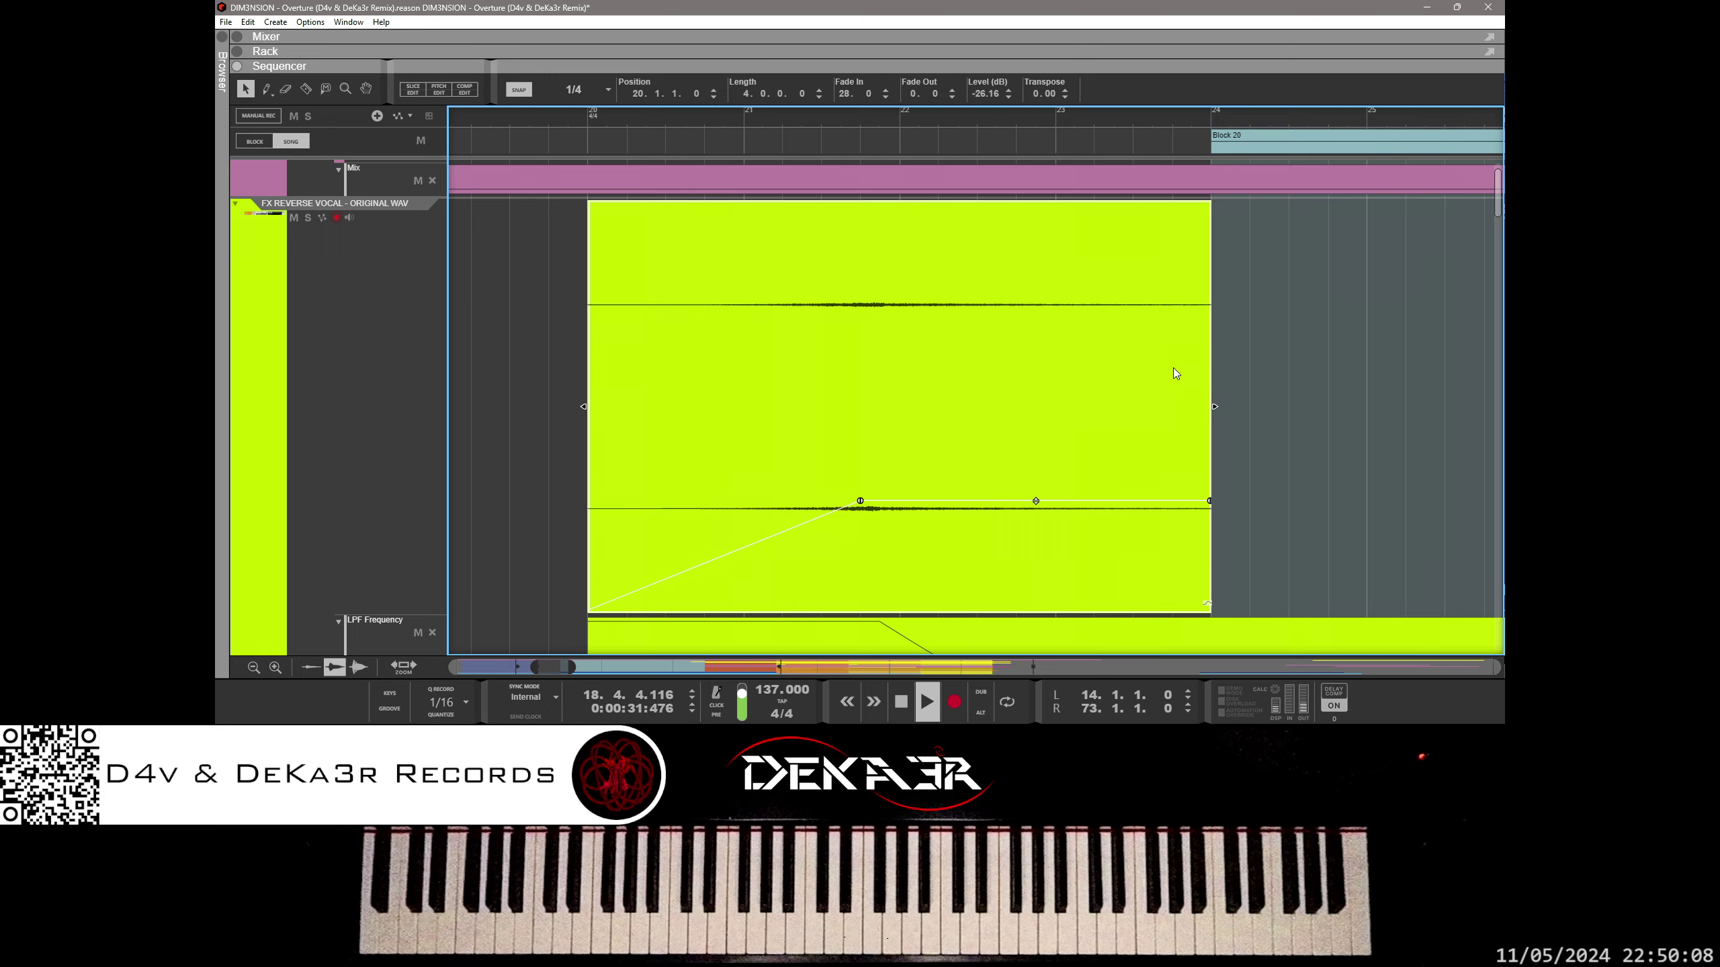
pyautogui.moveTo(1209, 500); pyautogui.dragTo(1062, 478)
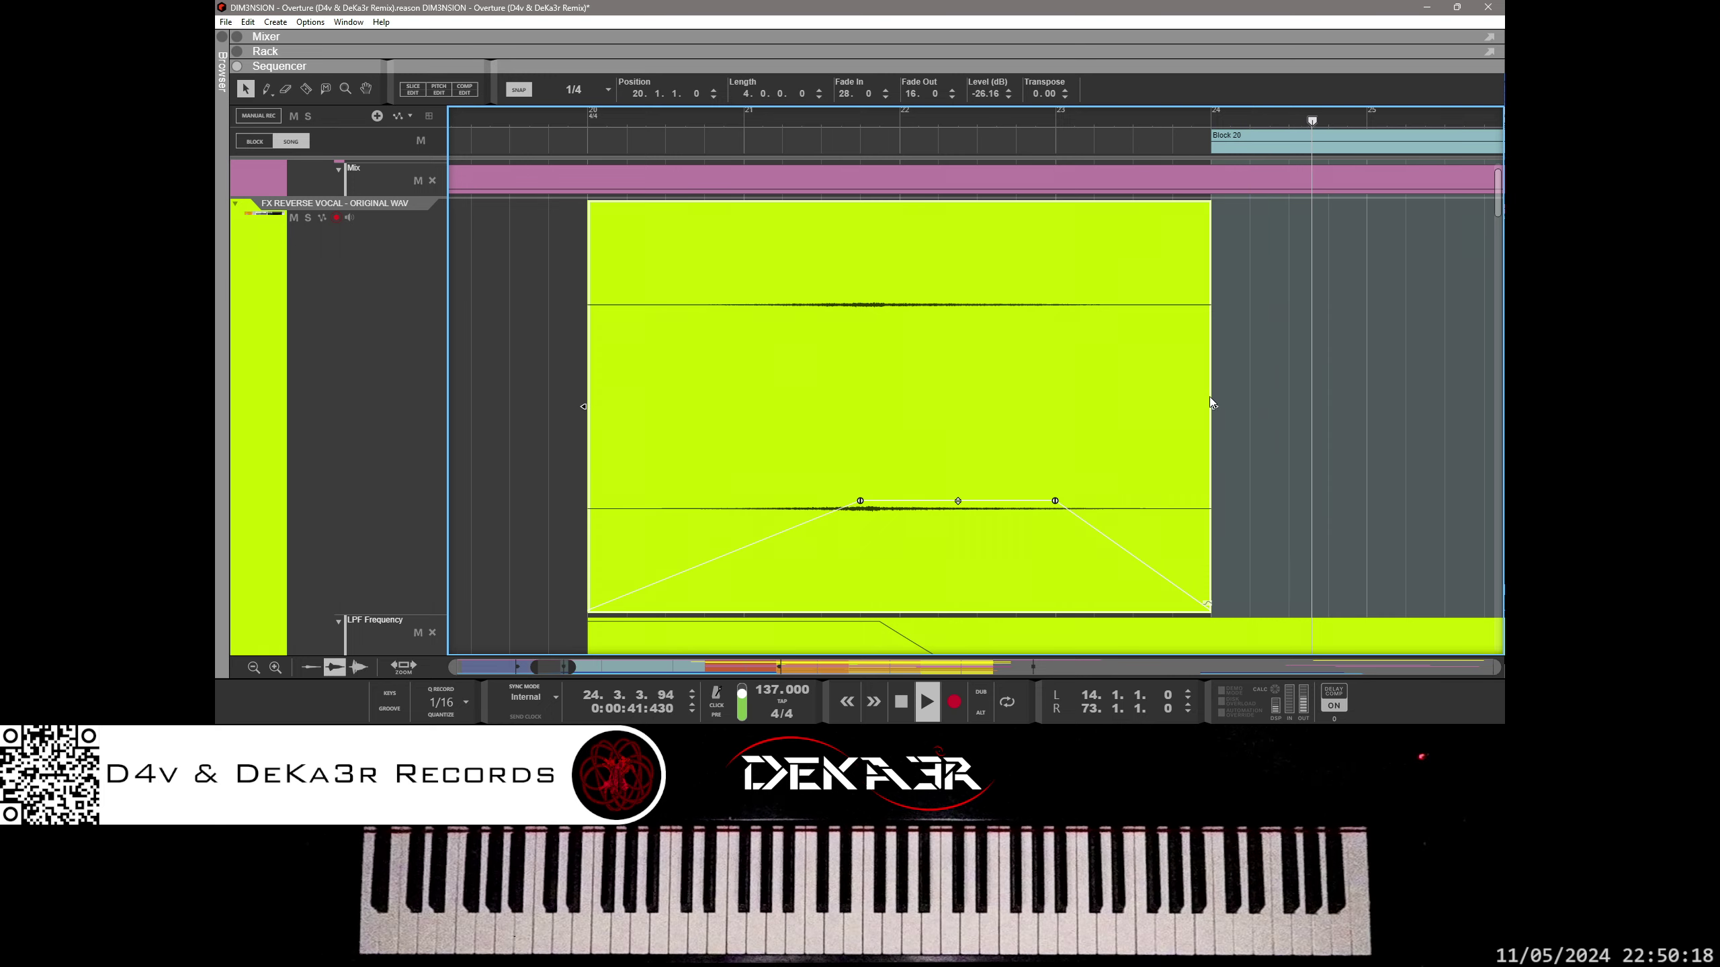
pyautogui.moveTo(1212, 407); pyautogui.dragTo(1174, 407)
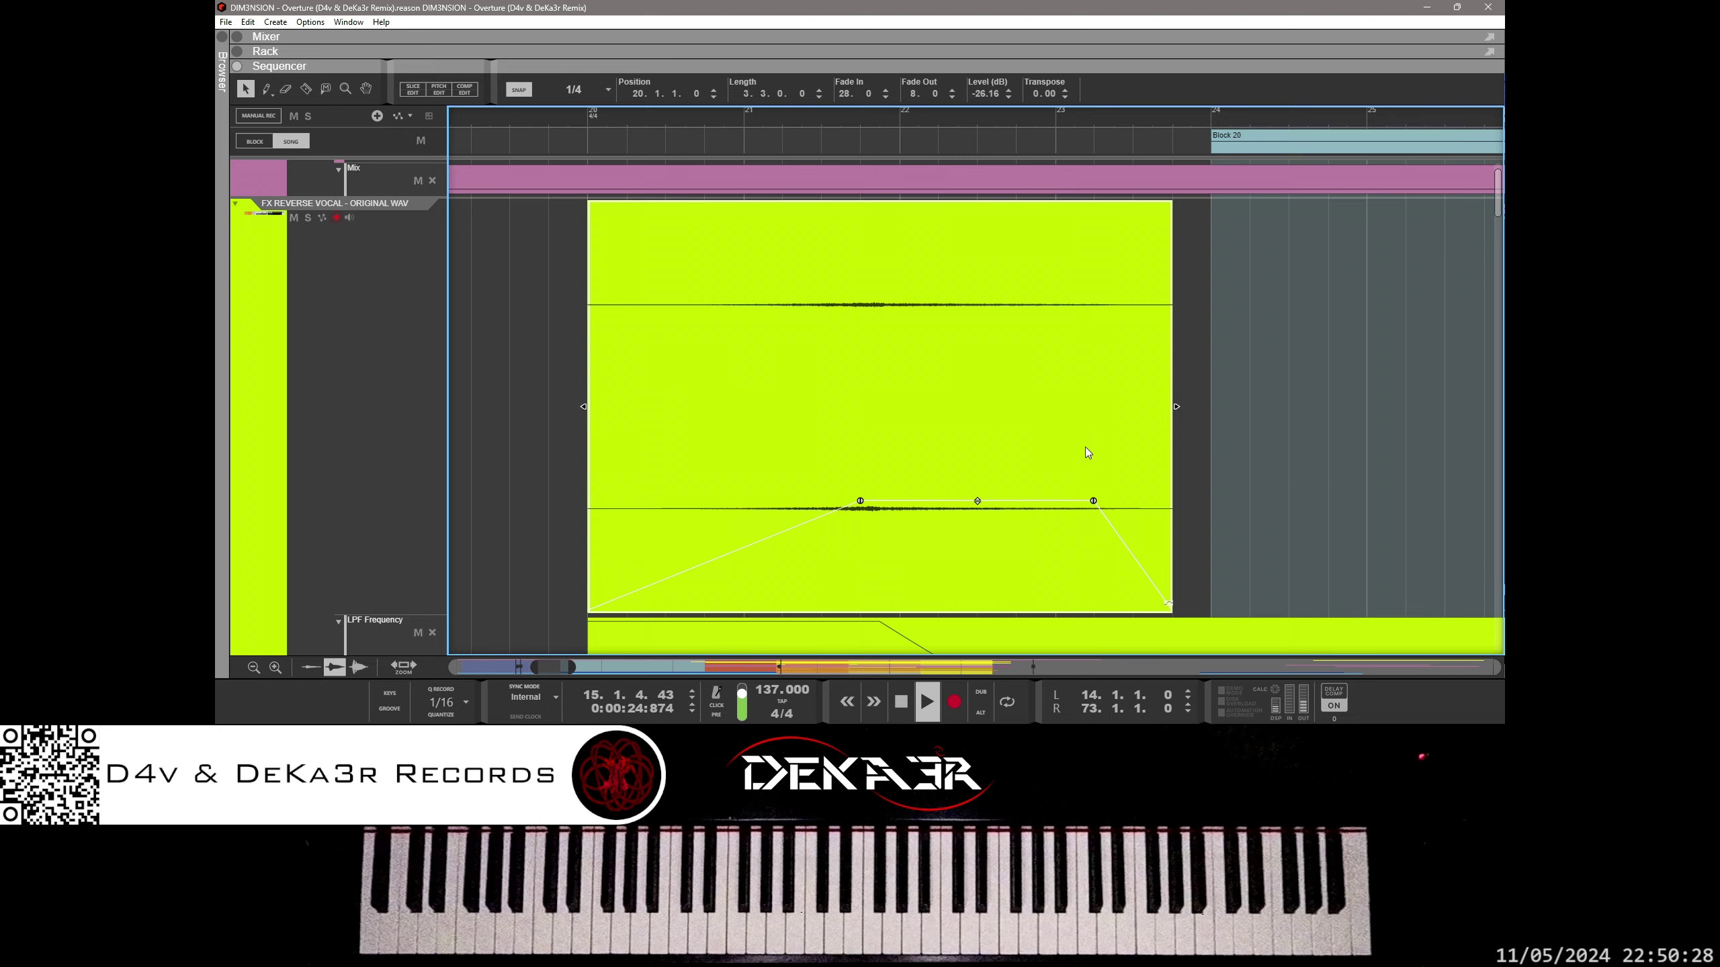
# Step: Raise the reverse vocal clip's level to -22.97 dB, and save and optimize the song
pyautogui.scroll(-5, 1086, 449)
pyautogui.scroll(-6, 1086, 448)
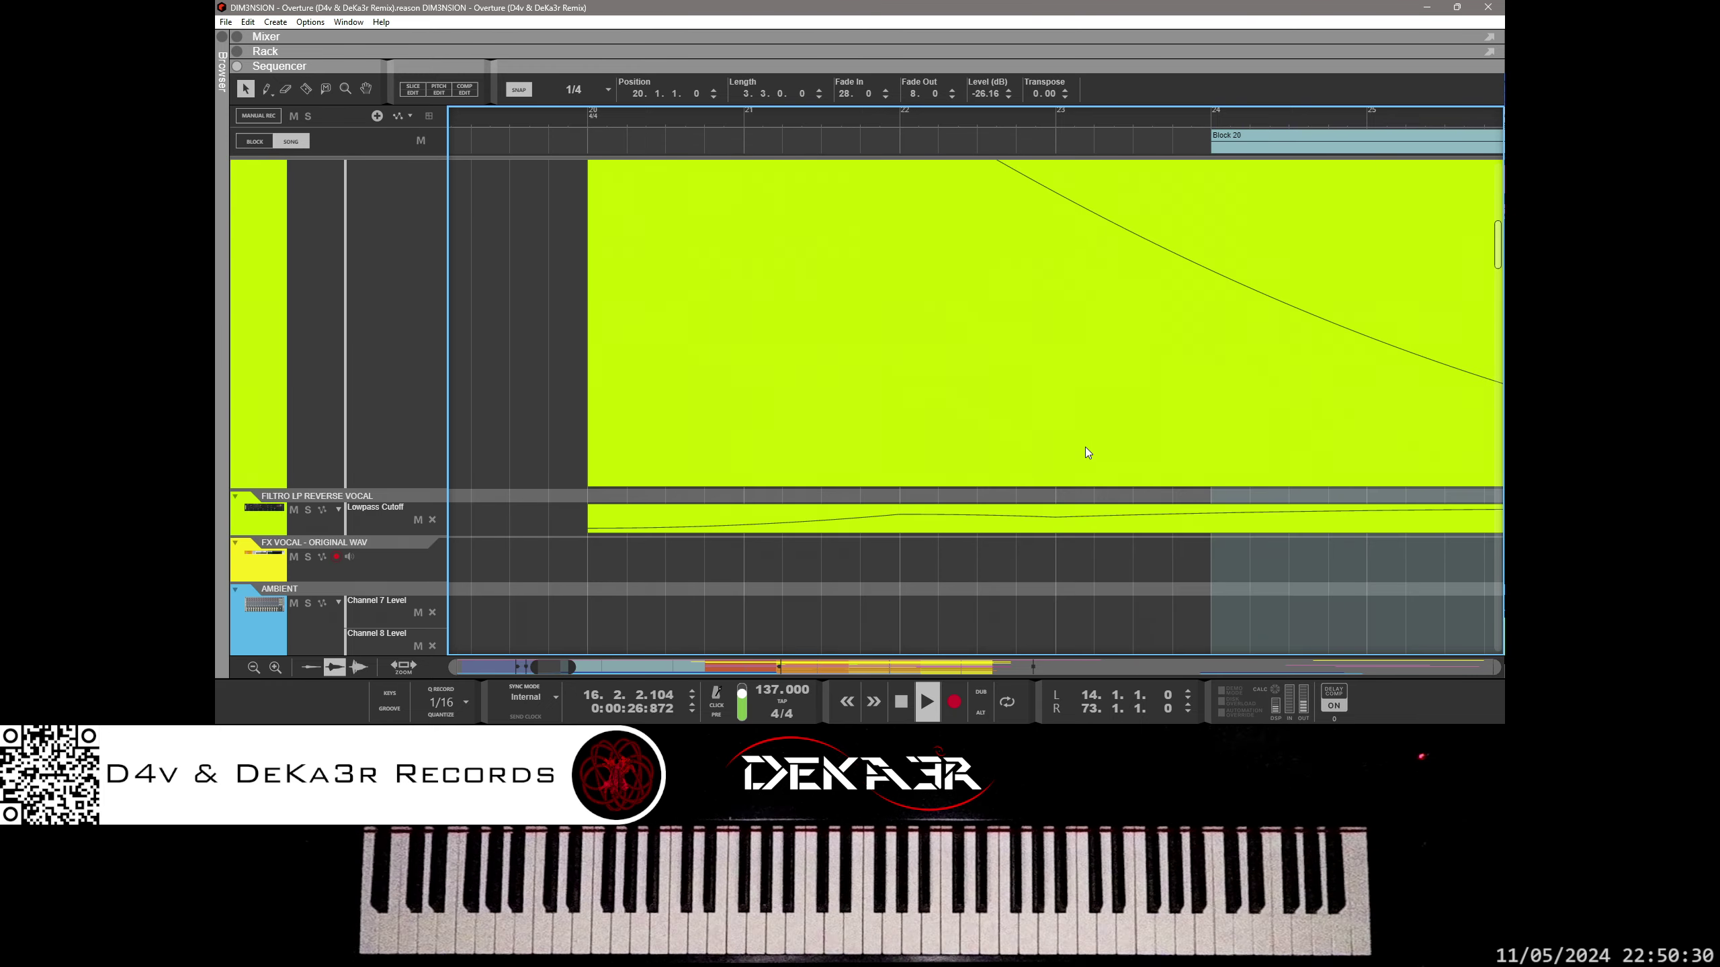
pyautogui.scroll(4, 1086, 449)
pyautogui.scroll(6, 1085, 448)
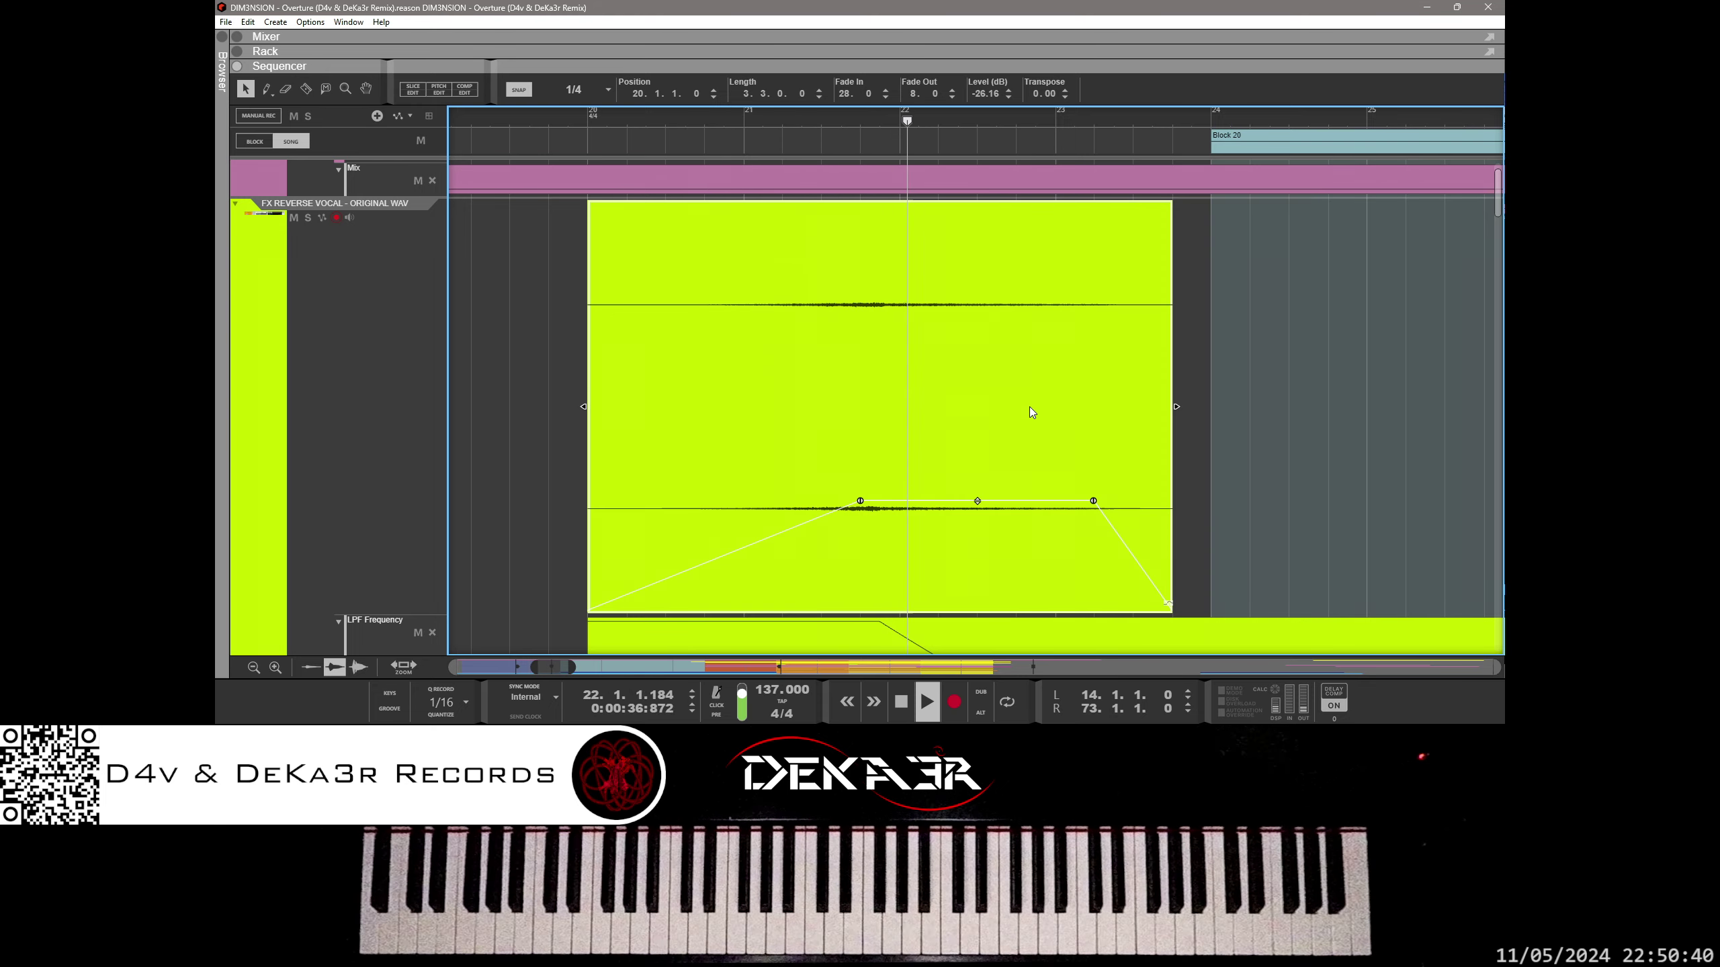
pyautogui.moveTo(977, 502); pyautogui.dragTo(976, 487)
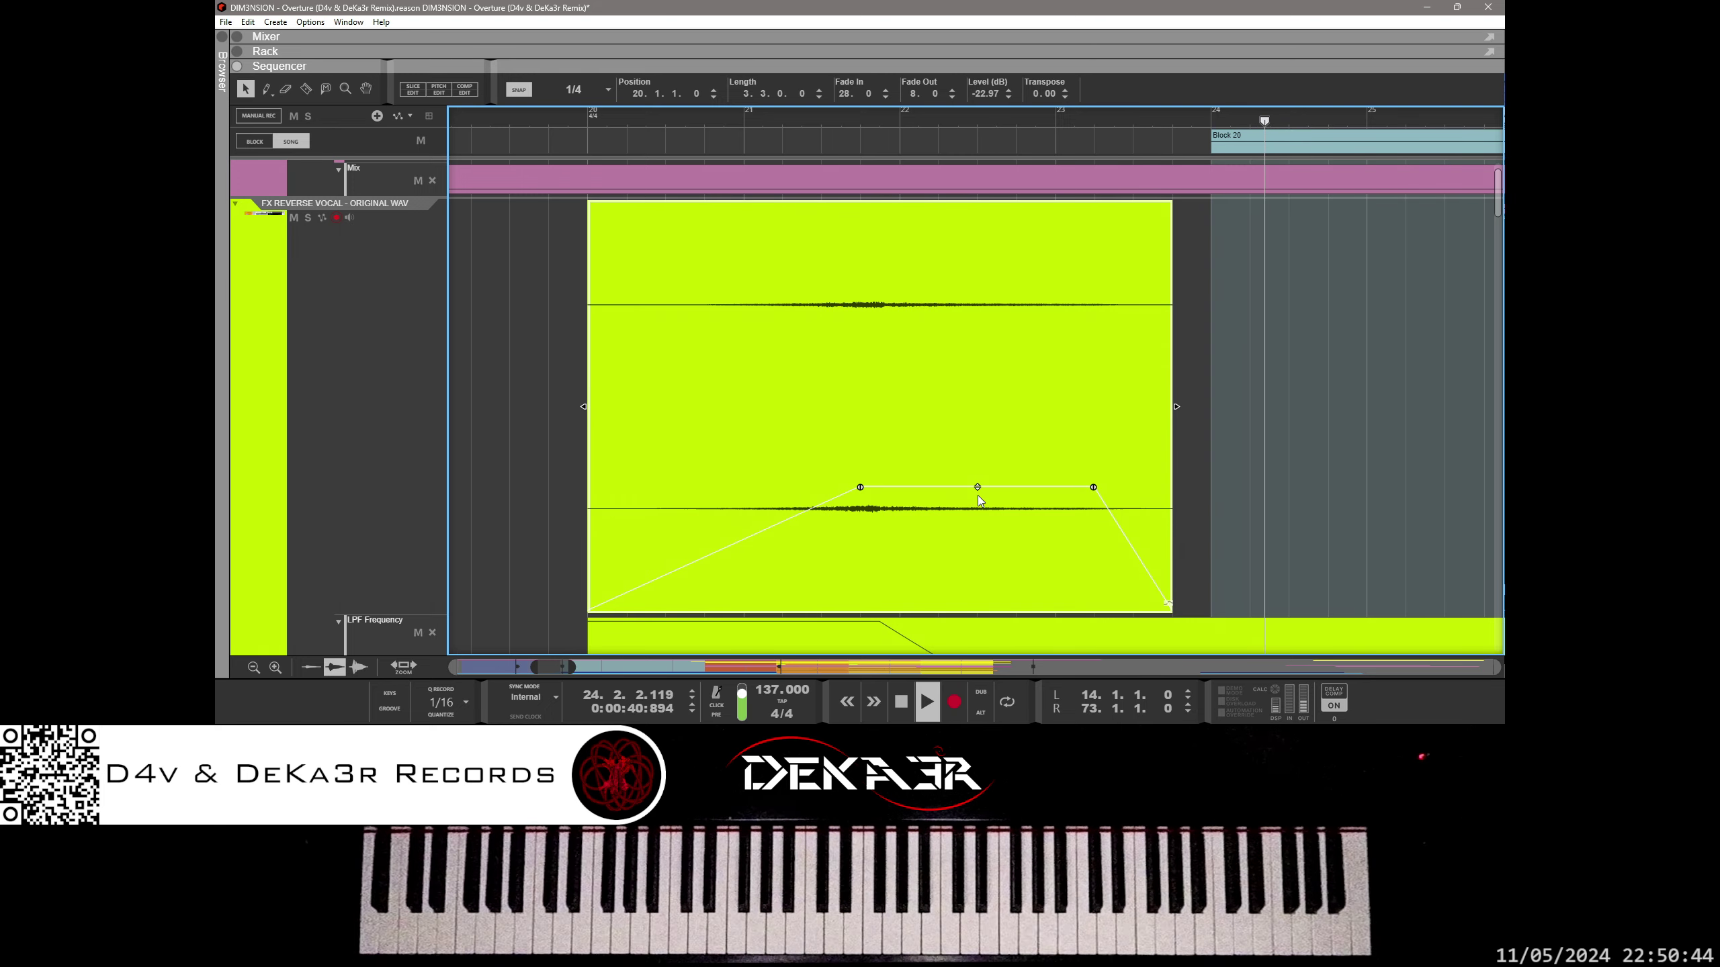
pyautogui.press('space')
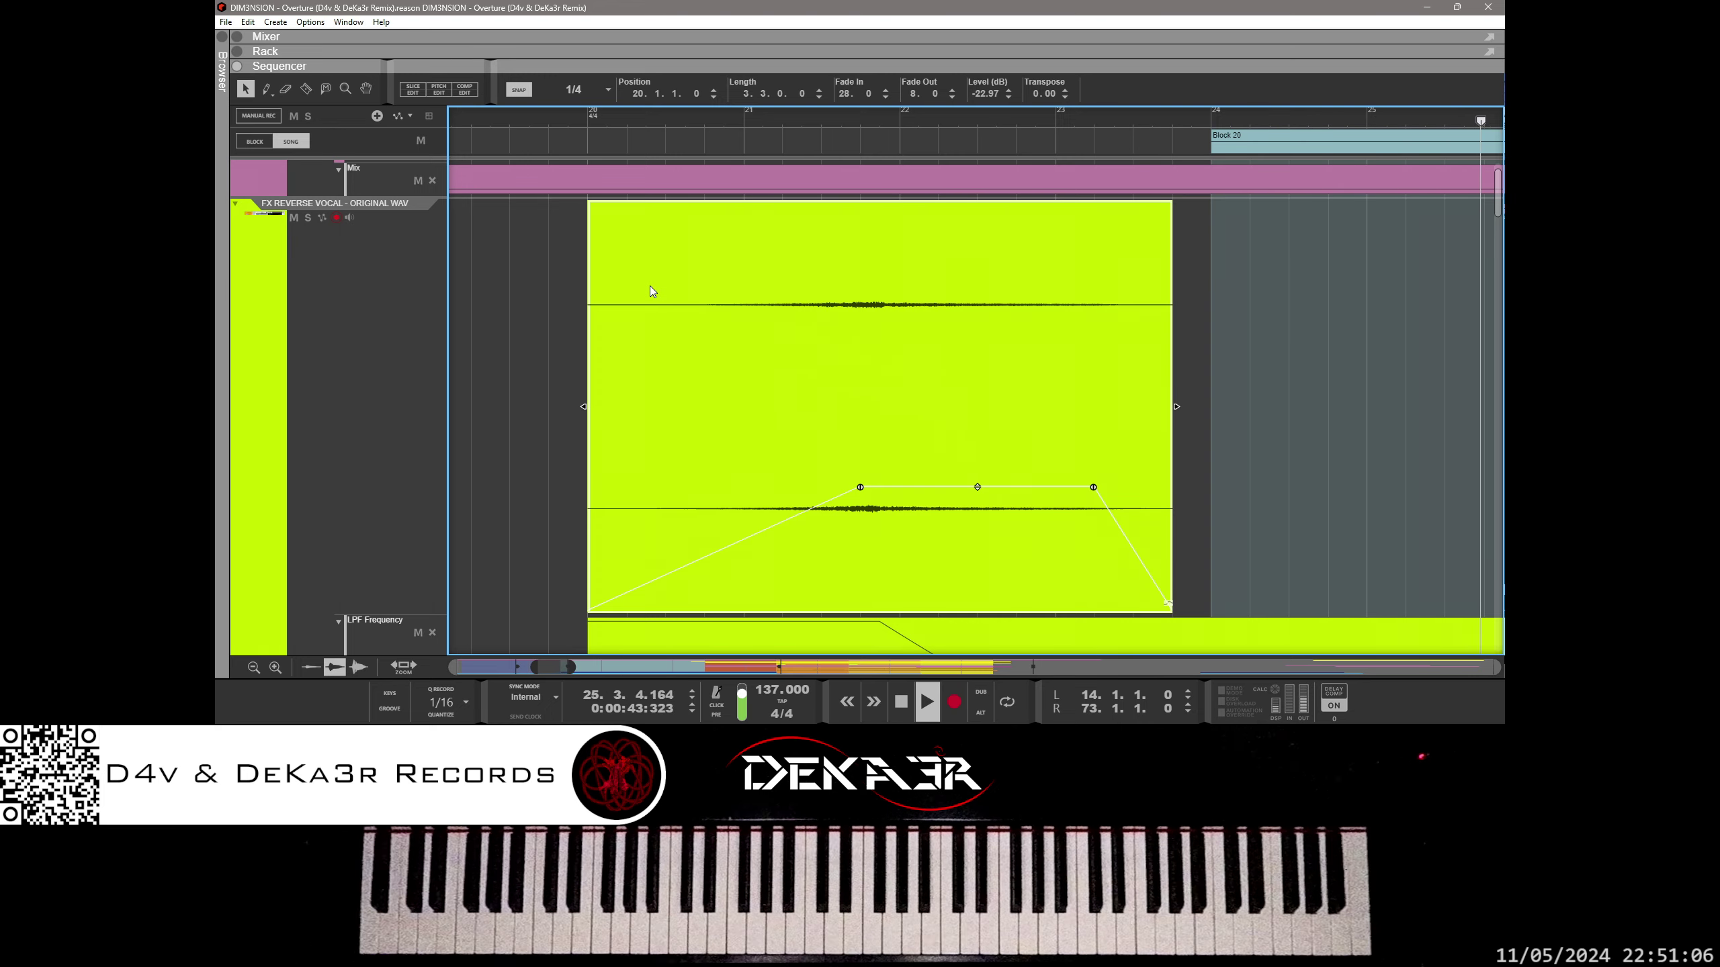
pyautogui.click(226, 21)
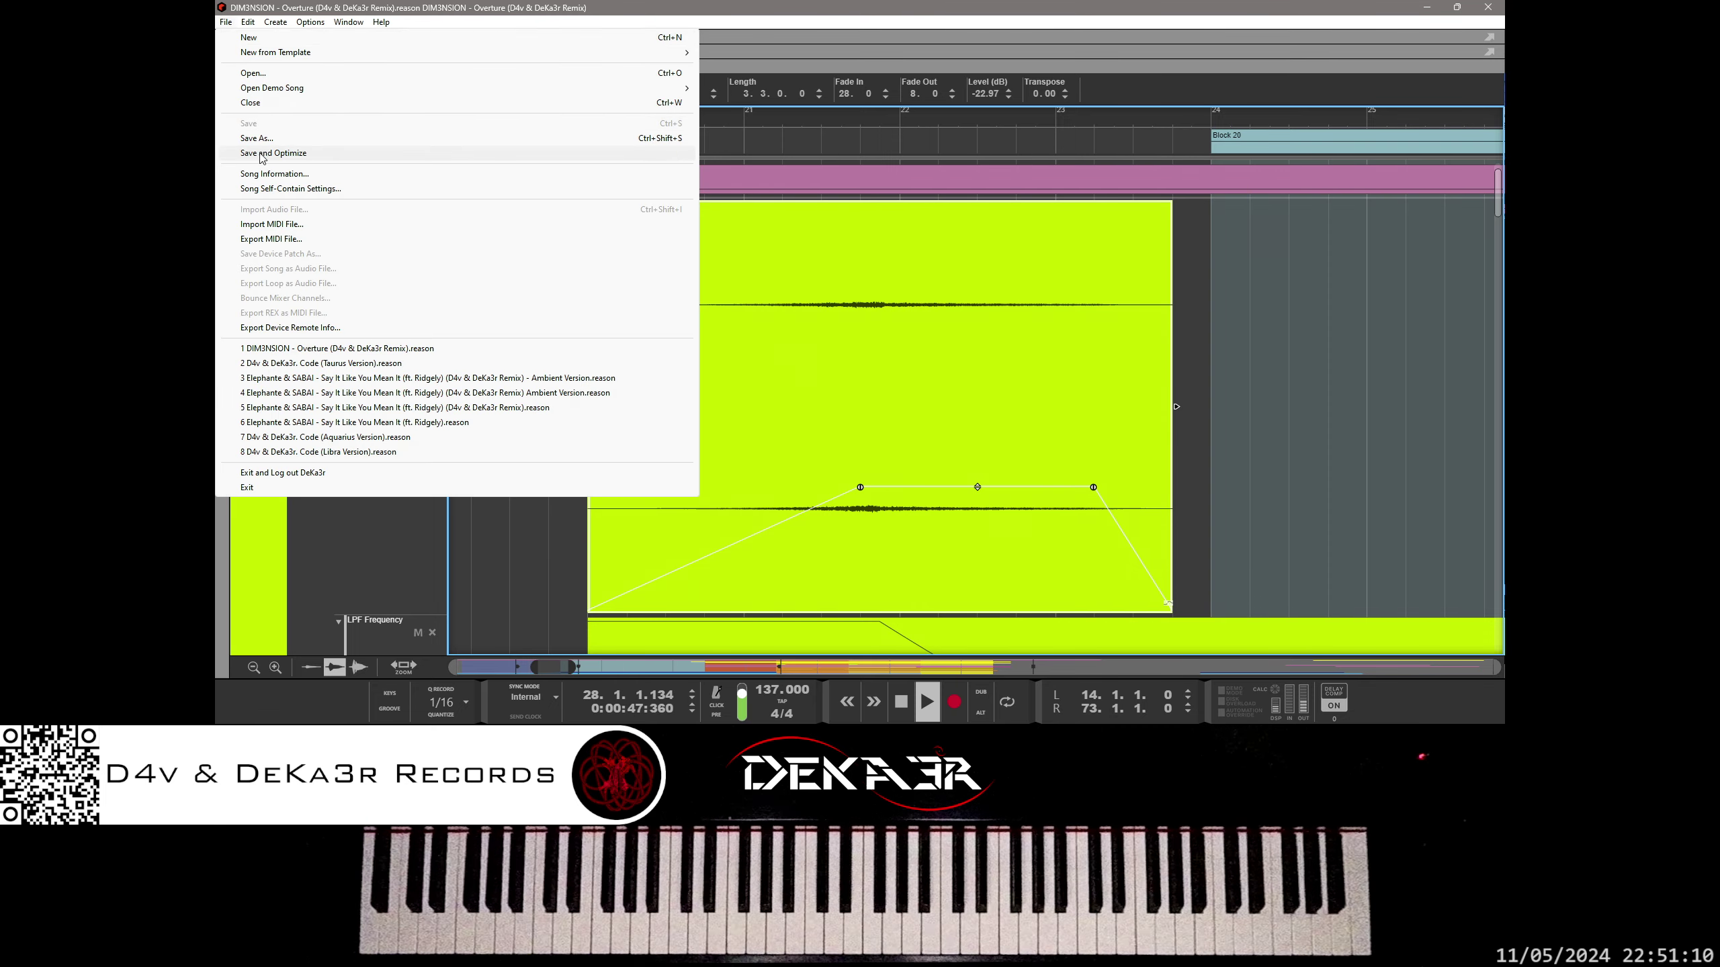
pyautogui.click(283, 153)
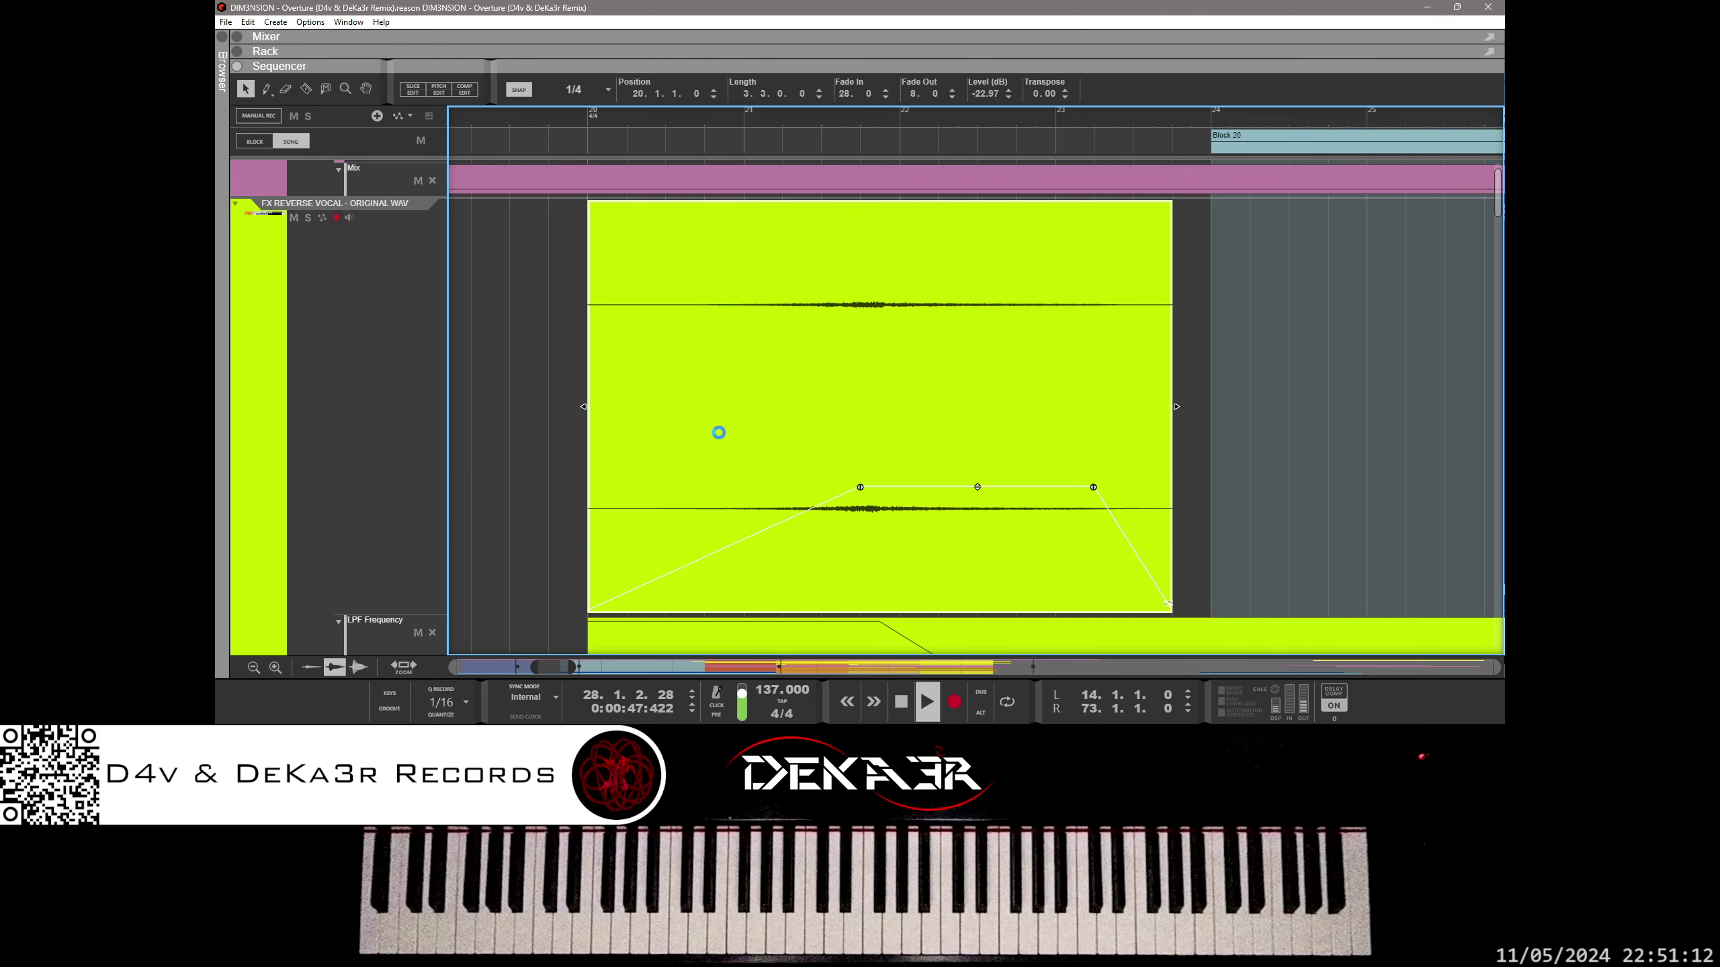
# Step: Examine the tracks from the reverse vocal down to the pads and replay the passage leading into Block 20
pyautogui.scroll(-6, 1011, 441)
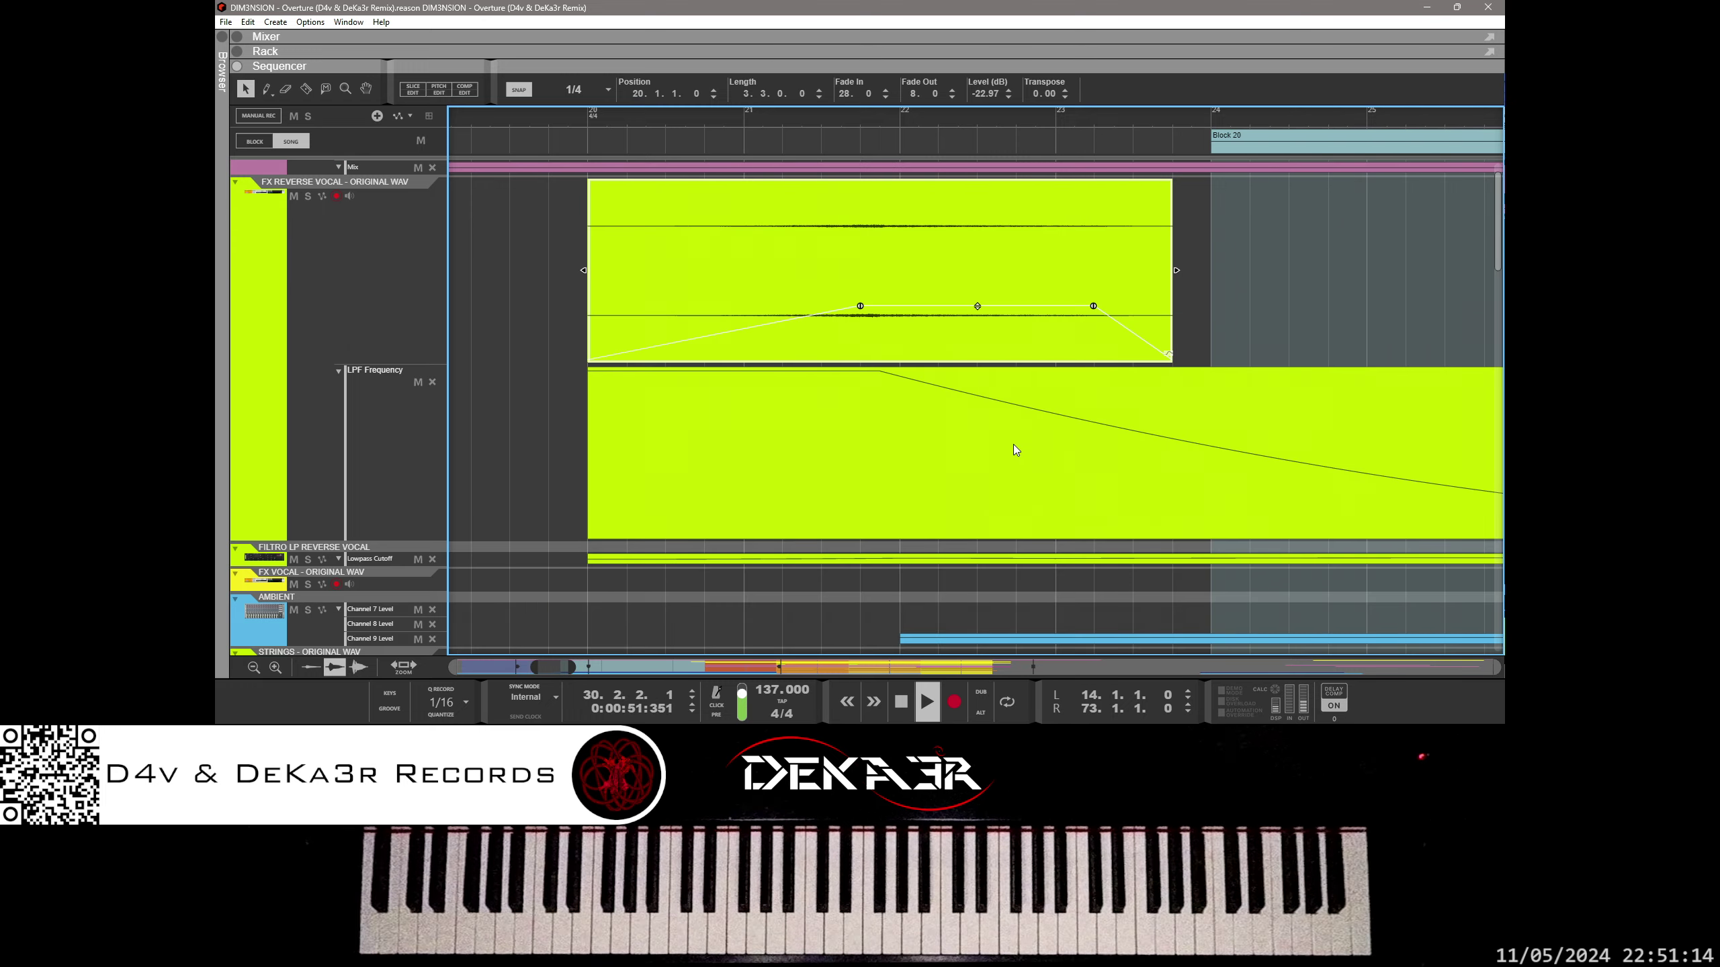
pyautogui.scroll(-8, 1141, 478)
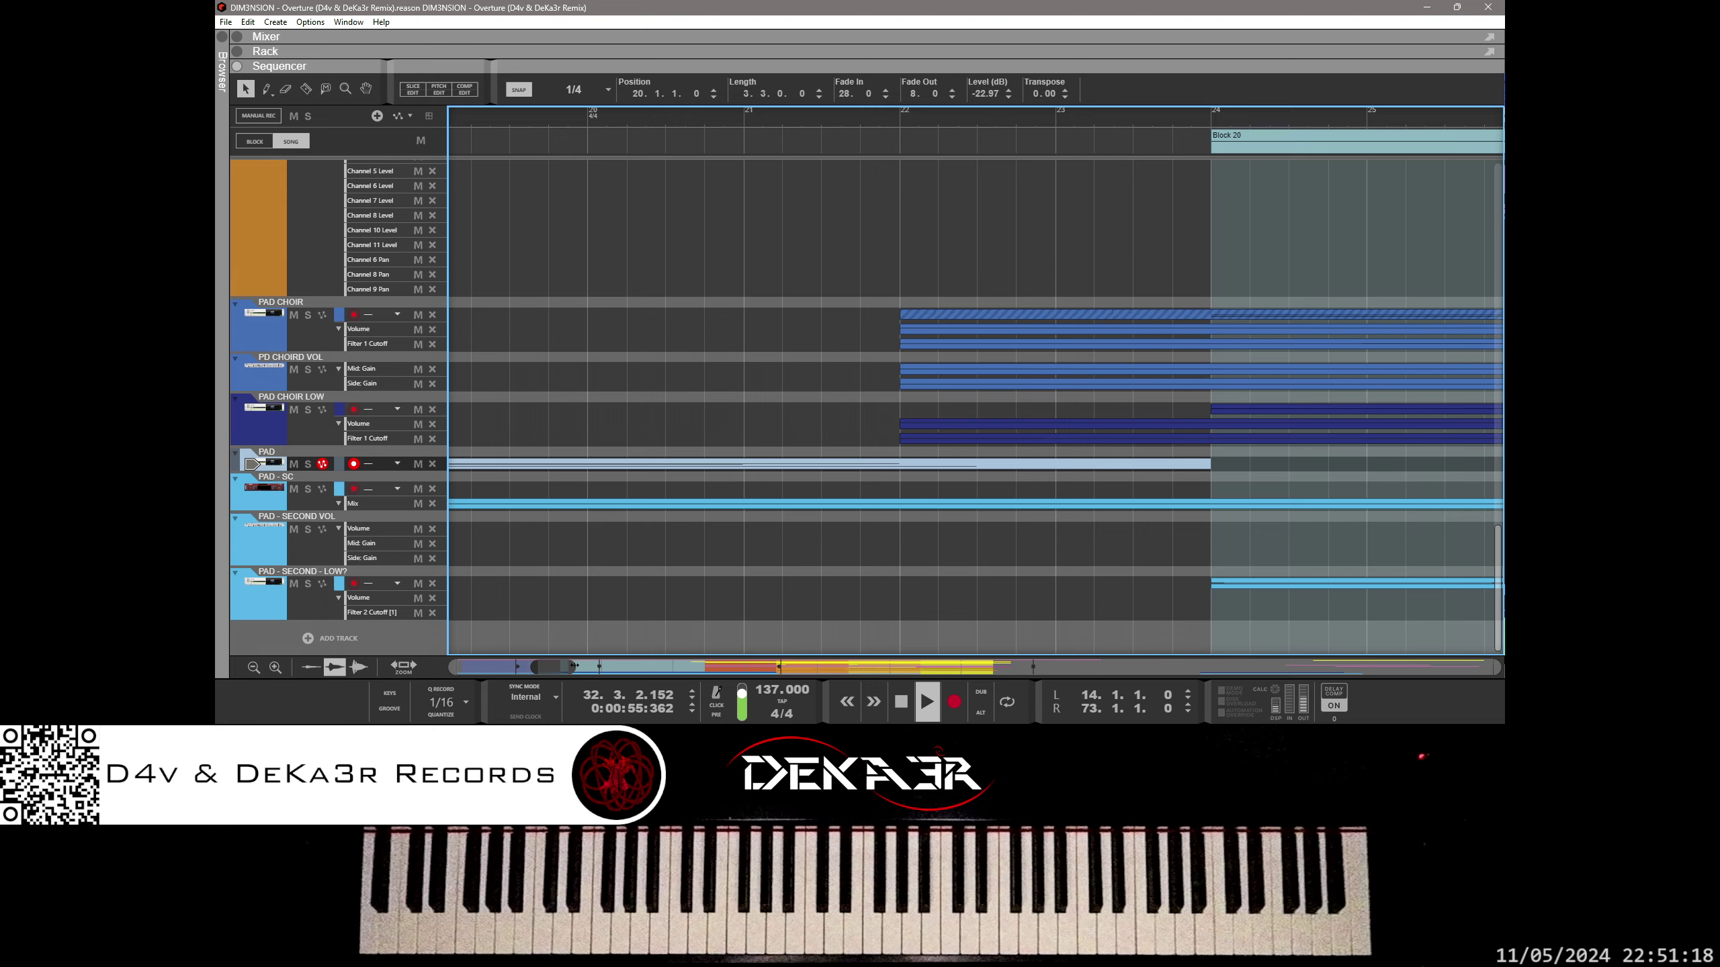
pyautogui.scroll(-4, 654, 498)
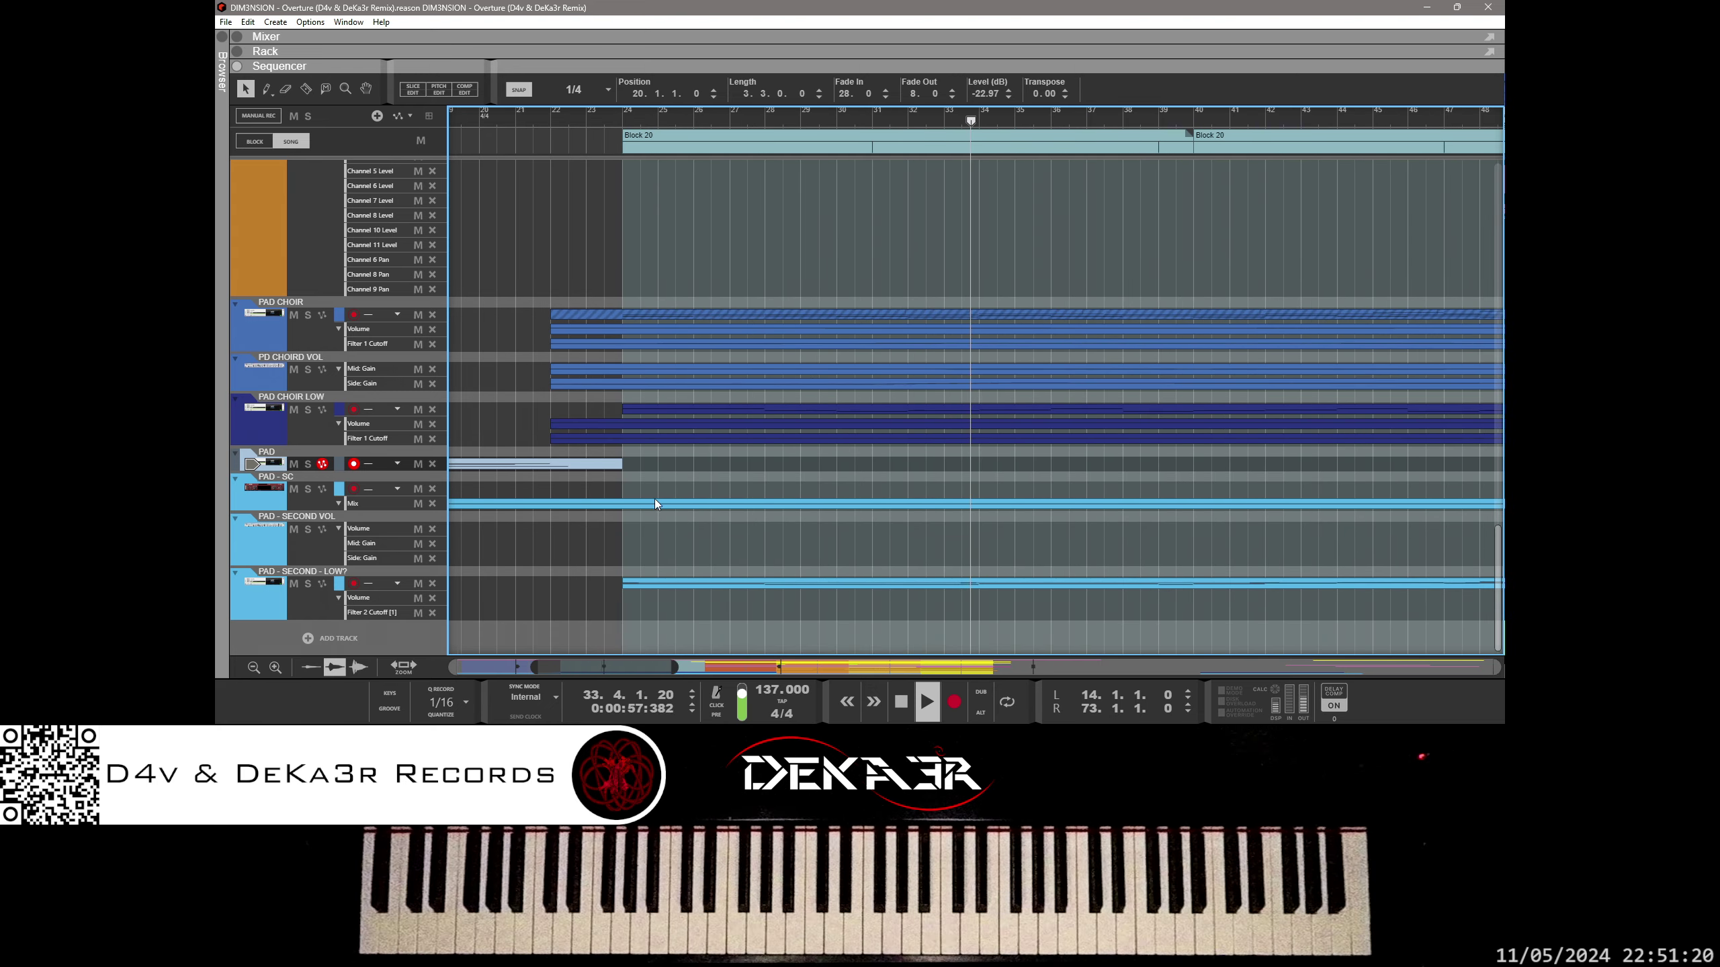
pyautogui.scroll(8, 655, 474)
pyautogui.scroll(3, 656, 457)
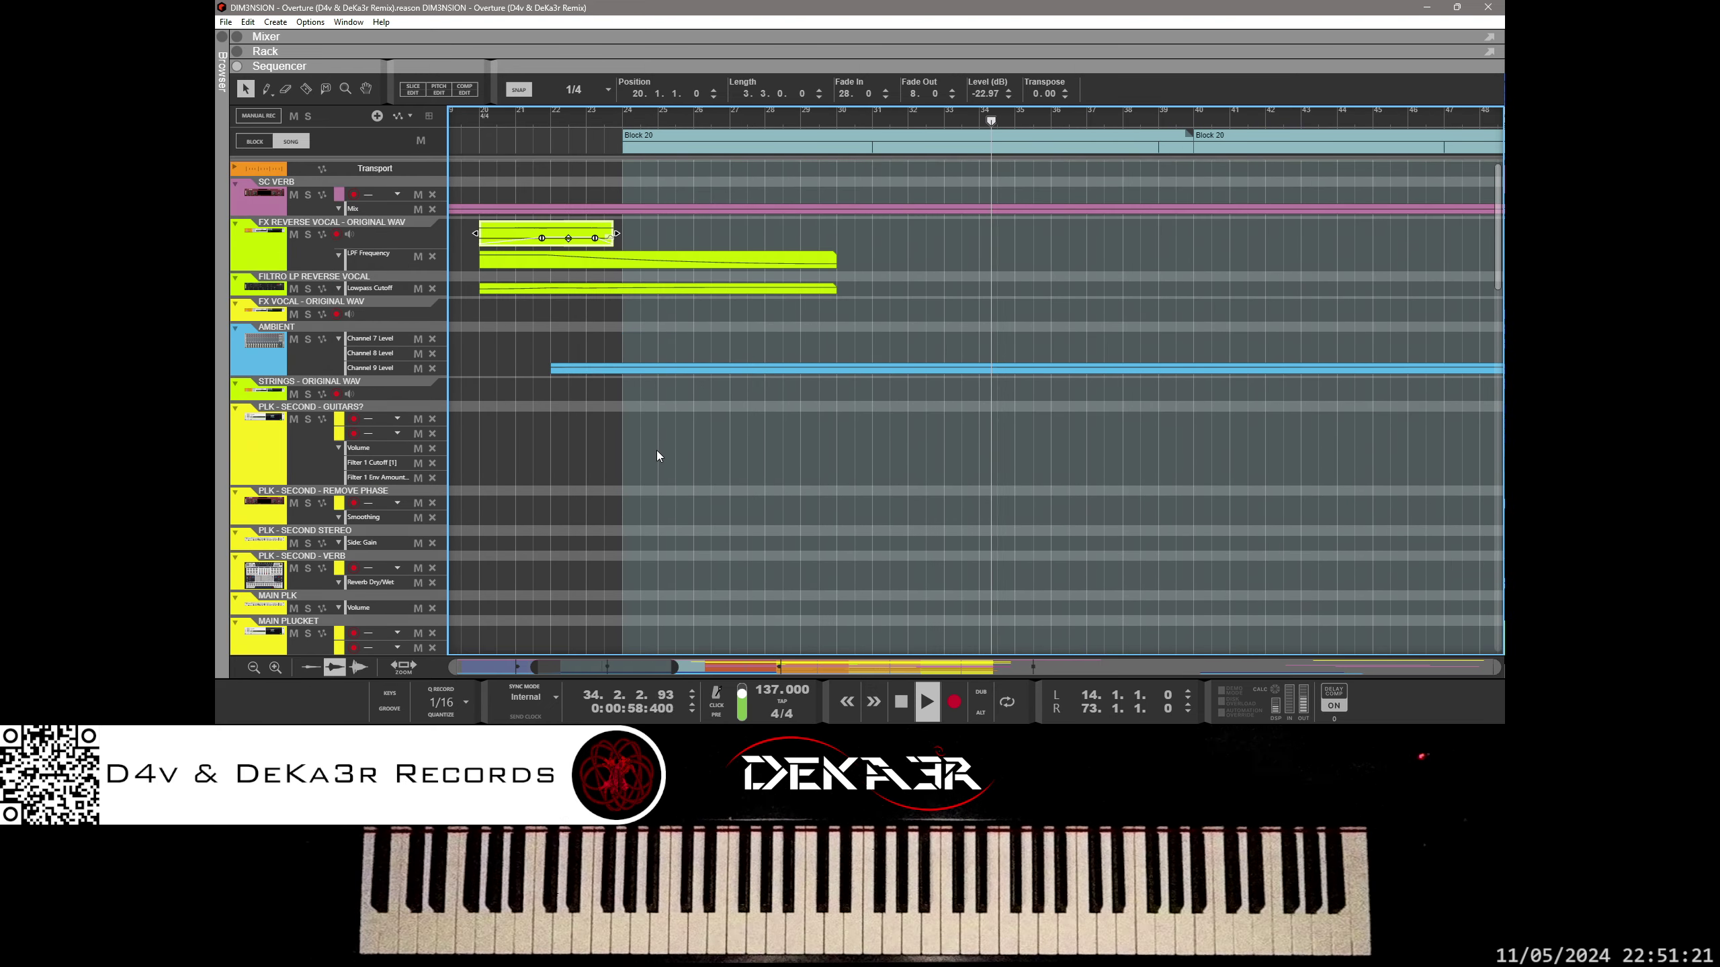
pyautogui.click(478, 119)
pyautogui.moveTo(656, 662); pyautogui.dragTo(621, 662)
pyautogui.press('r')
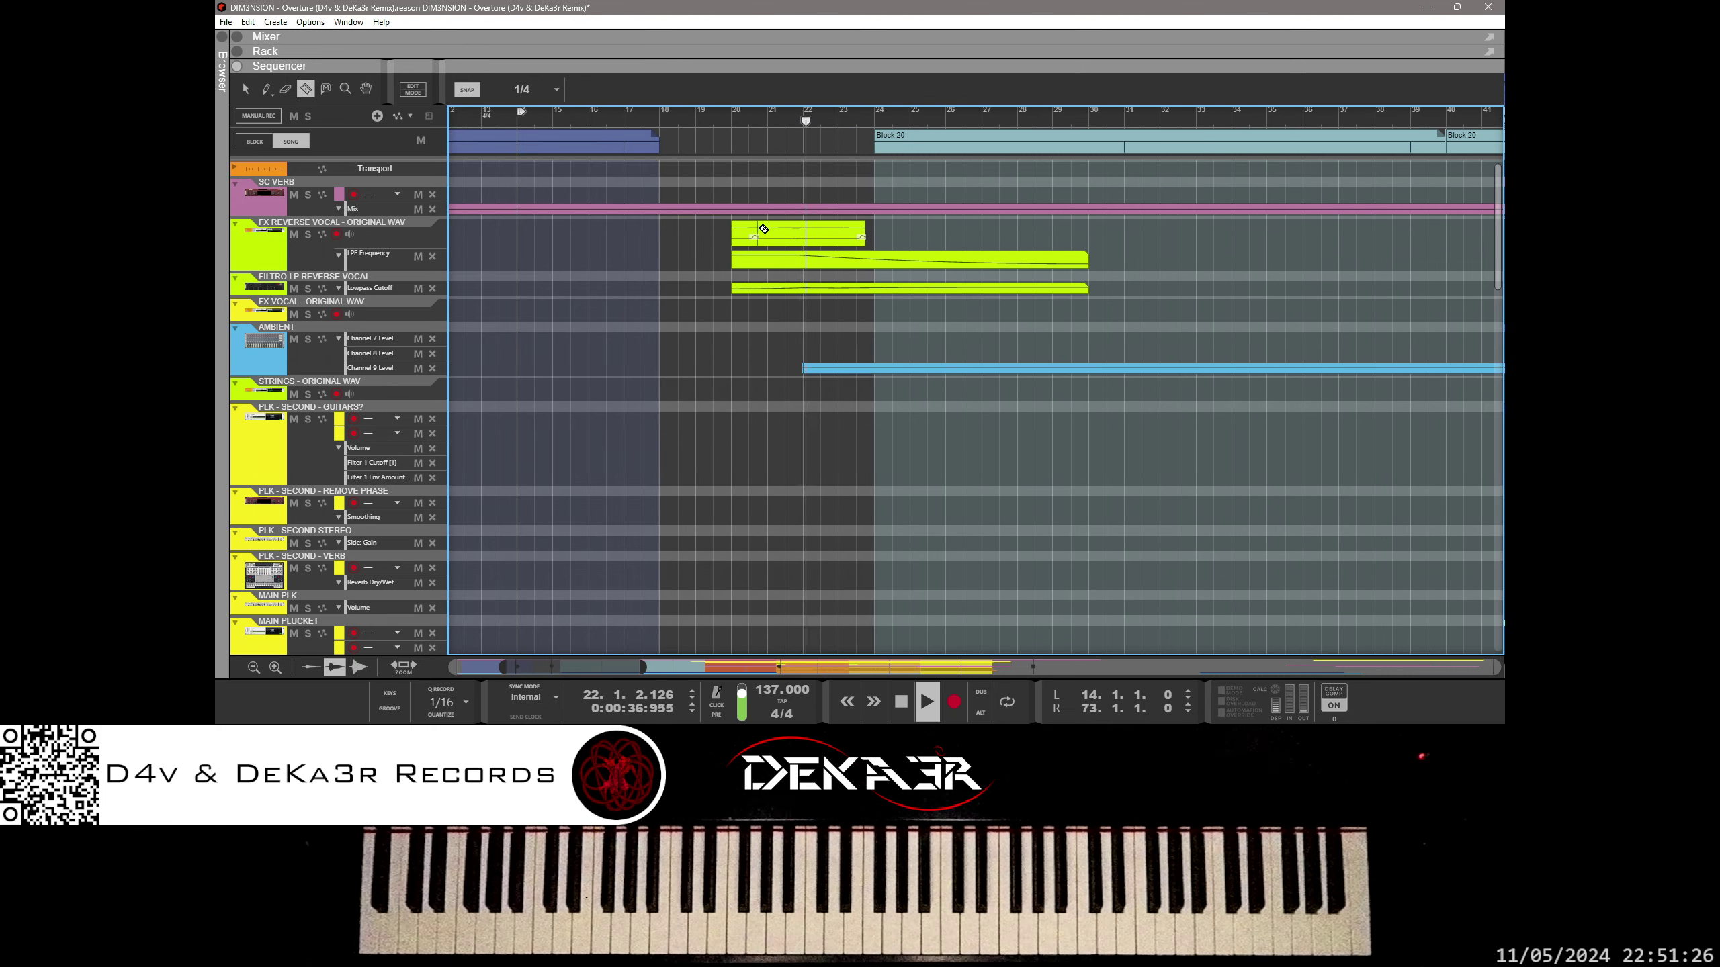
pyautogui.press('q')
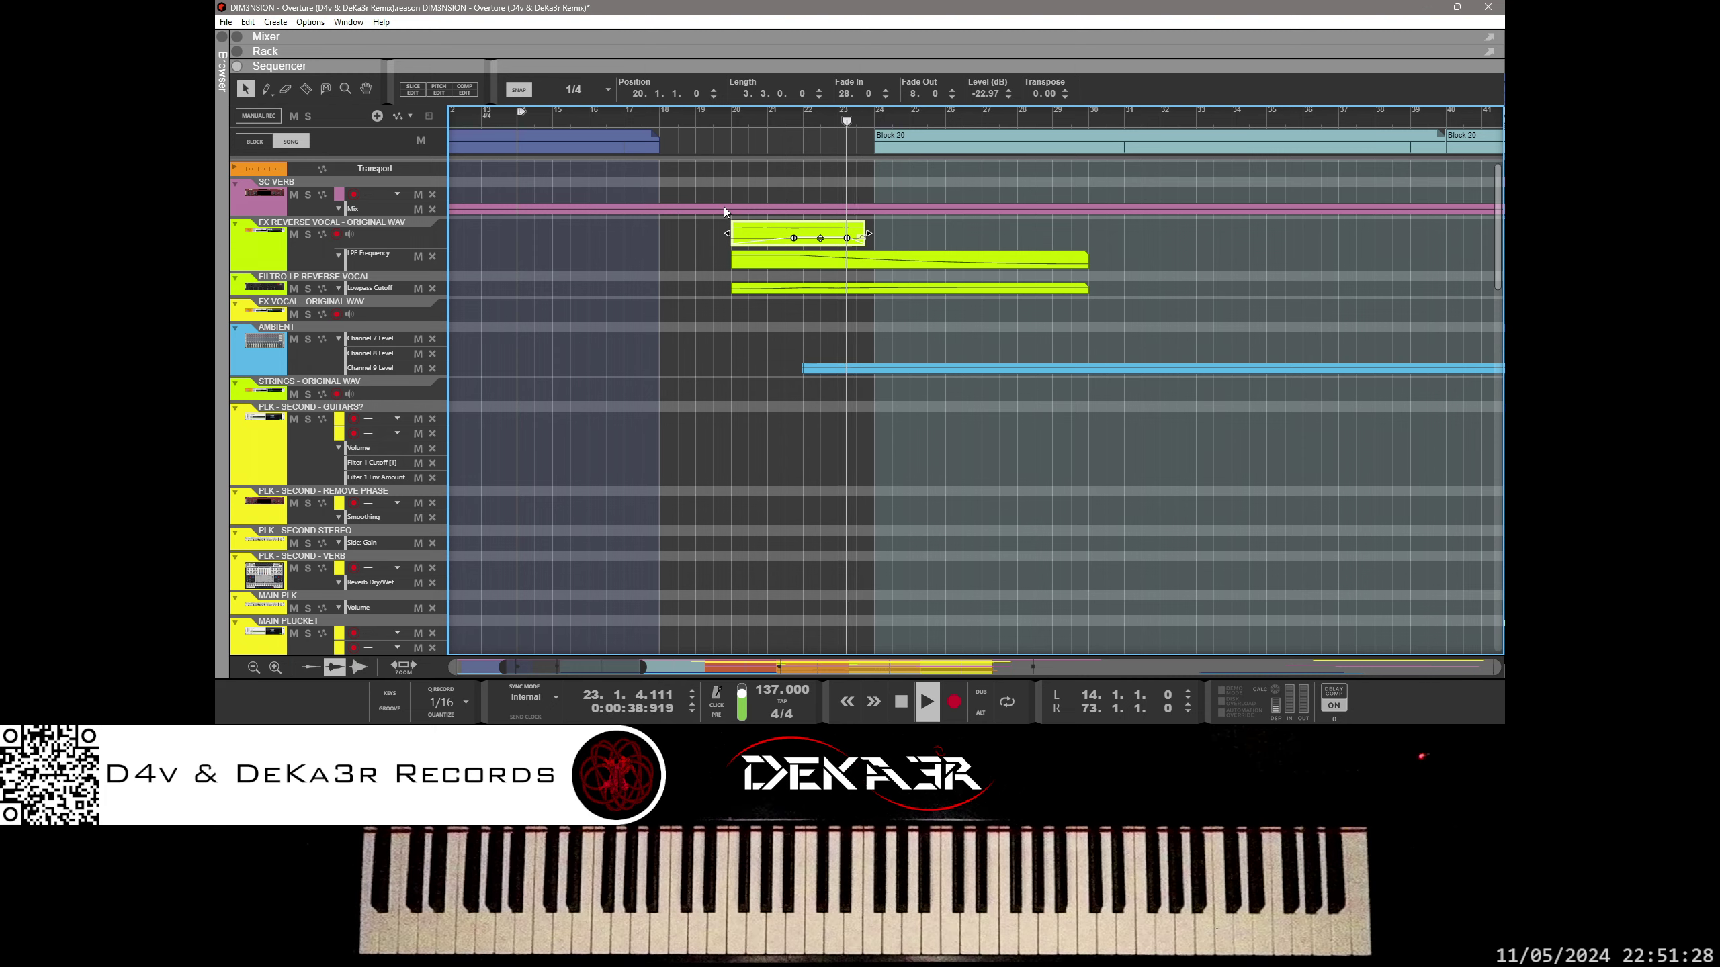
pyautogui.click(650, 118)
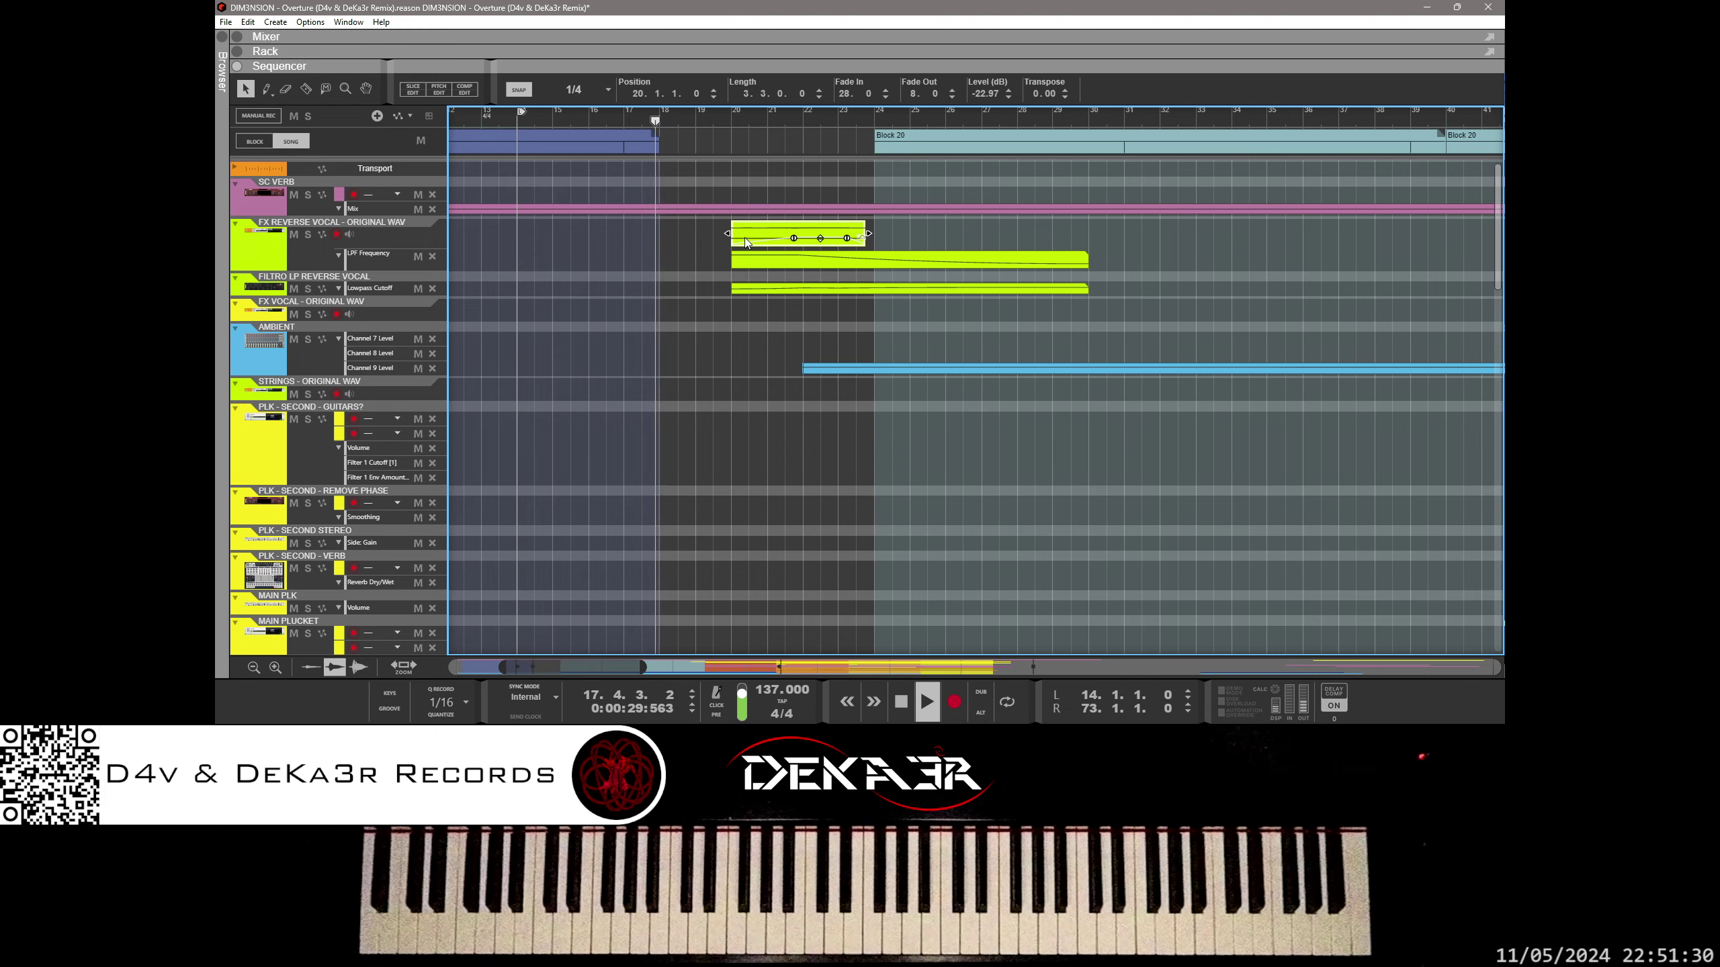
# Step: Mute the reverse vocal clip and its LPF Frequency and Lowpass Cutoff automation clips, and save the song
pyautogui.press('t')
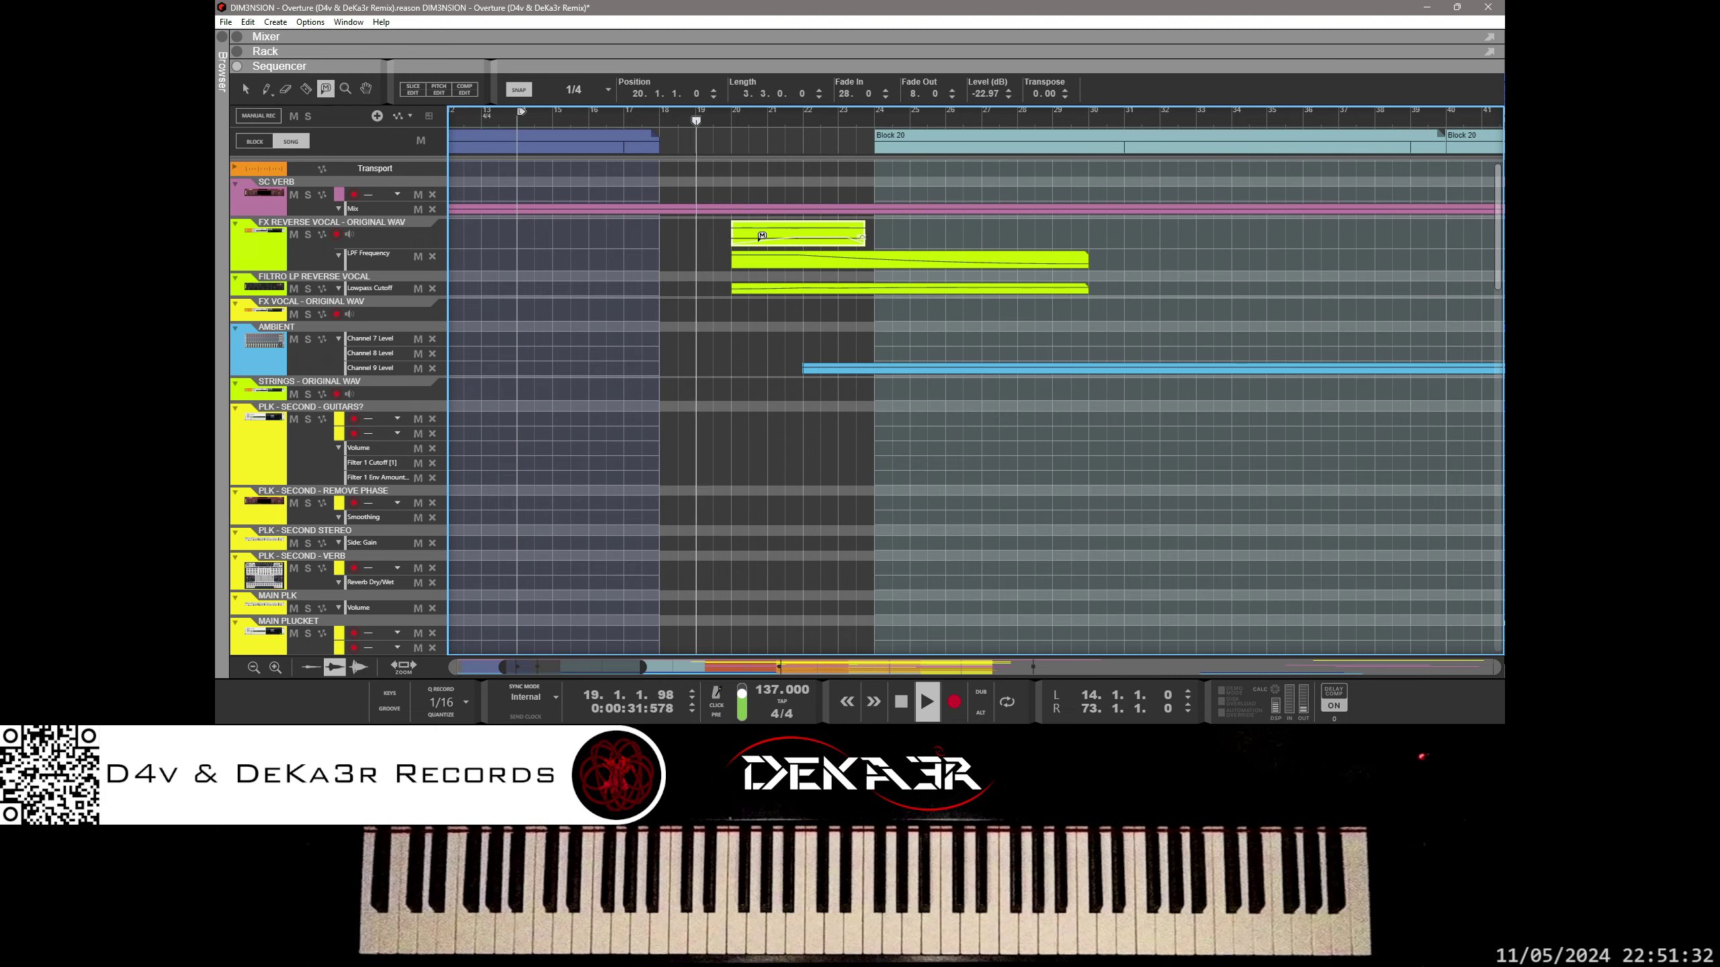
pyautogui.click(763, 233)
pyautogui.click(761, 260)
pyautogui.click(760, 290)
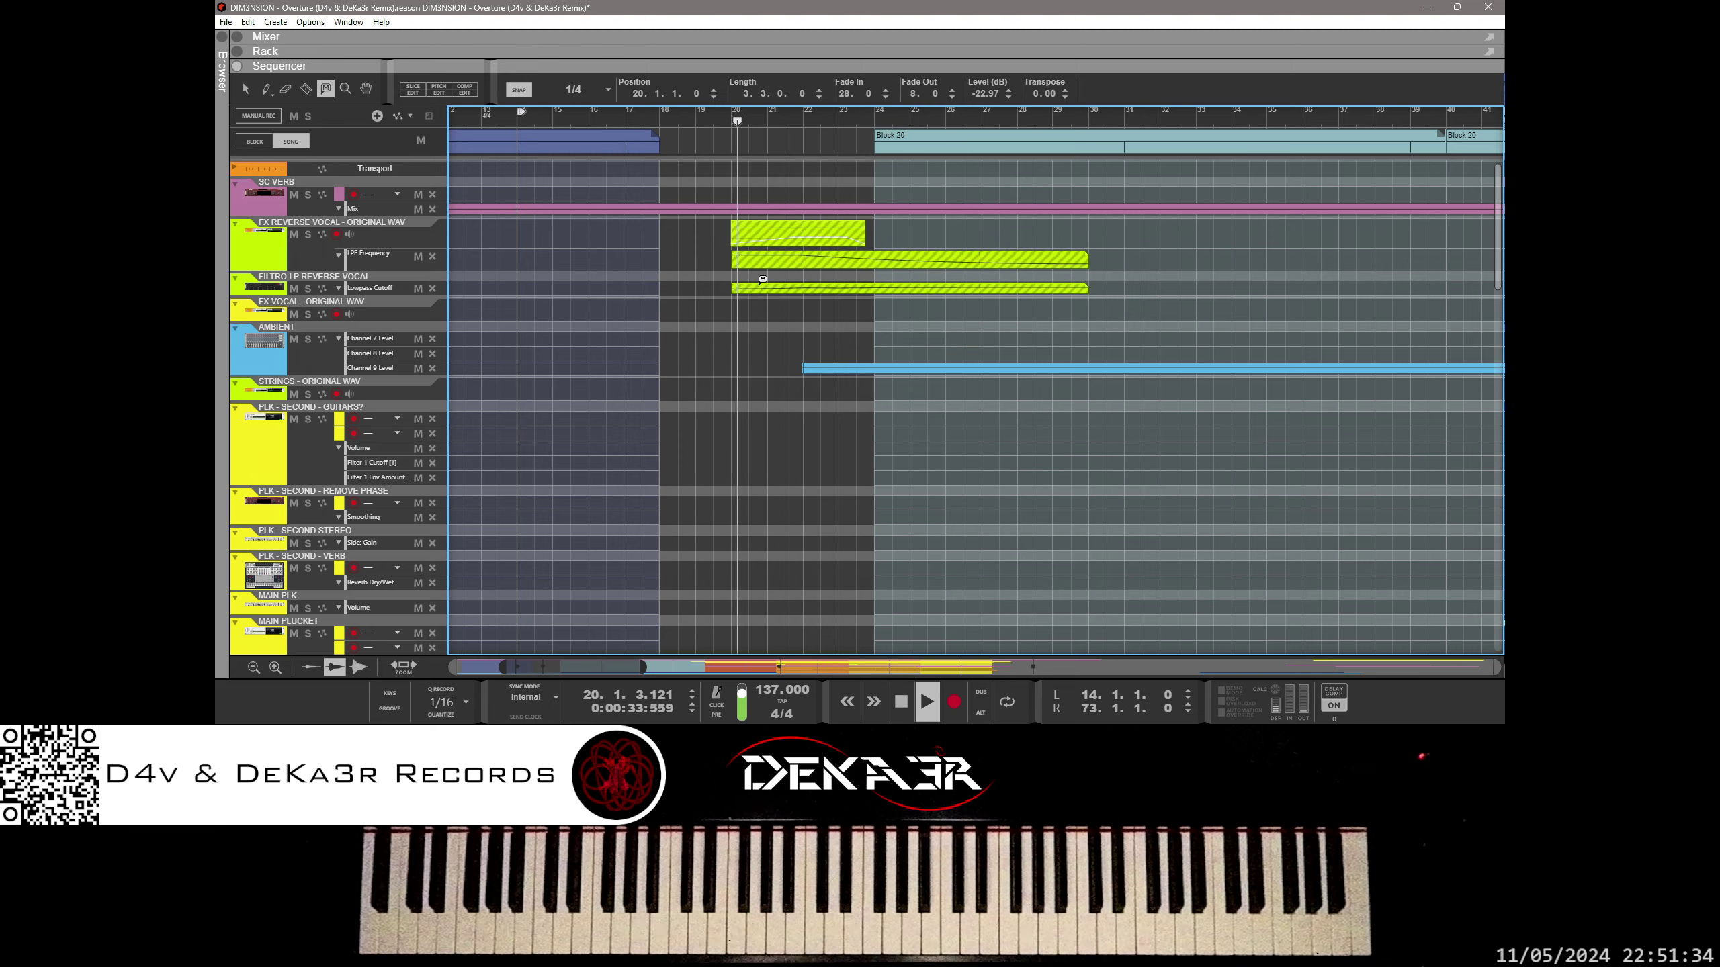
pyautogui.press('q')
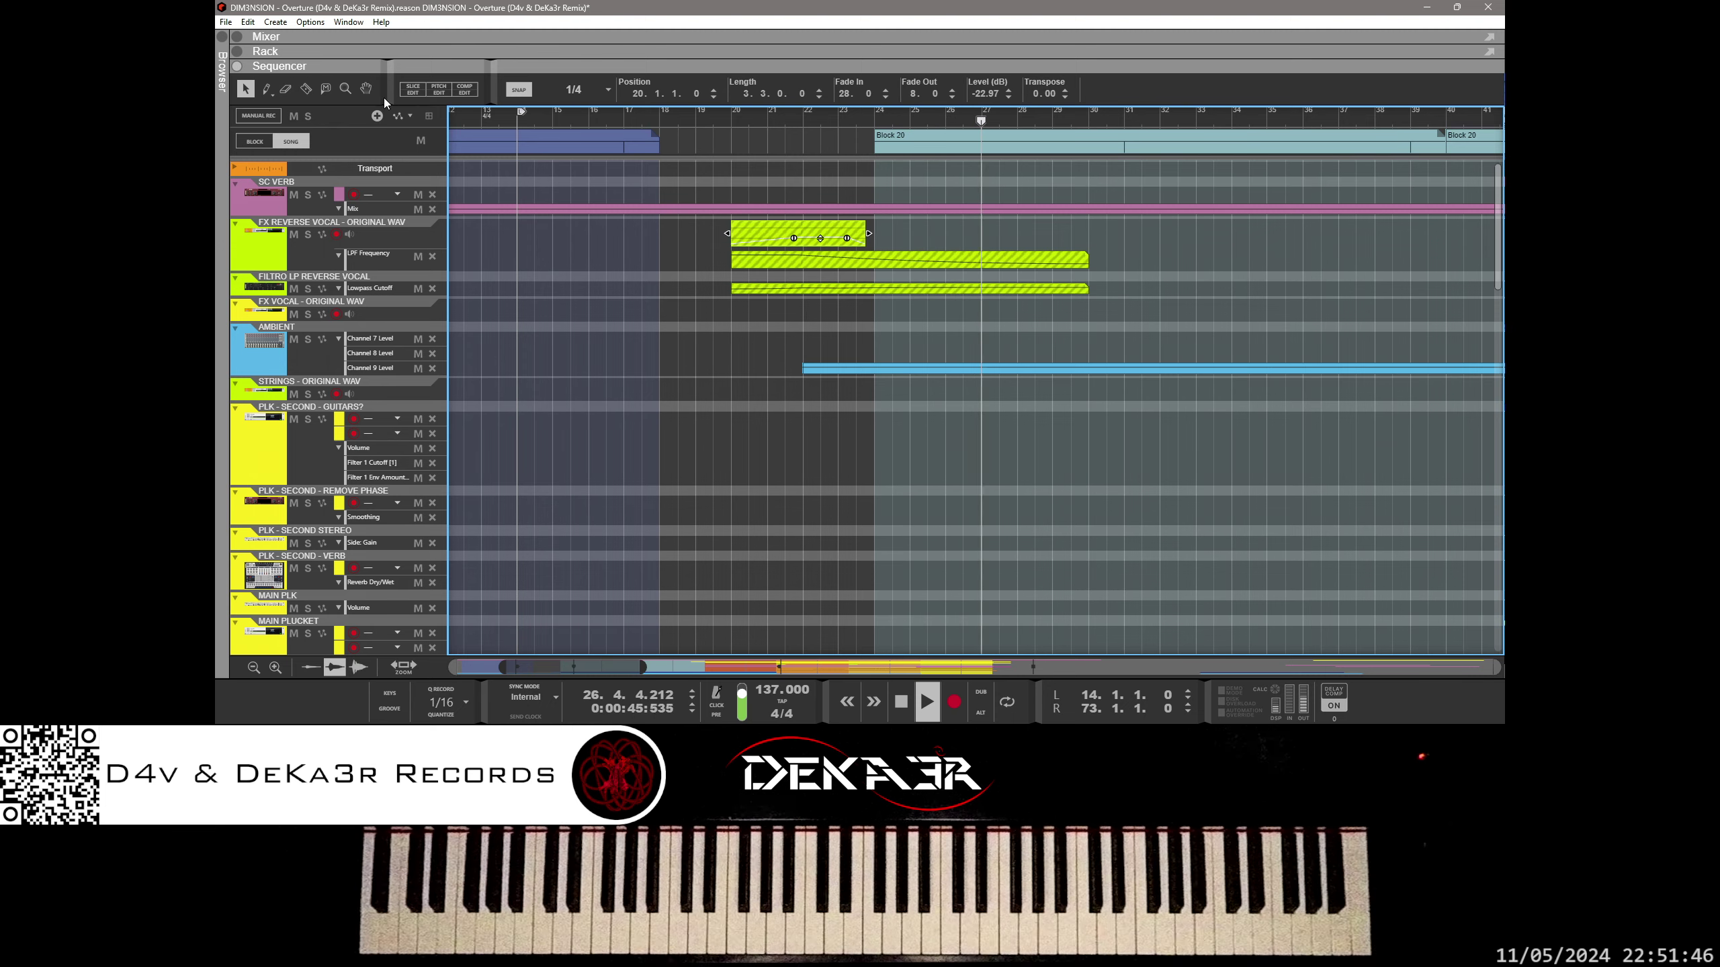
pyautogui.click(225, 21)
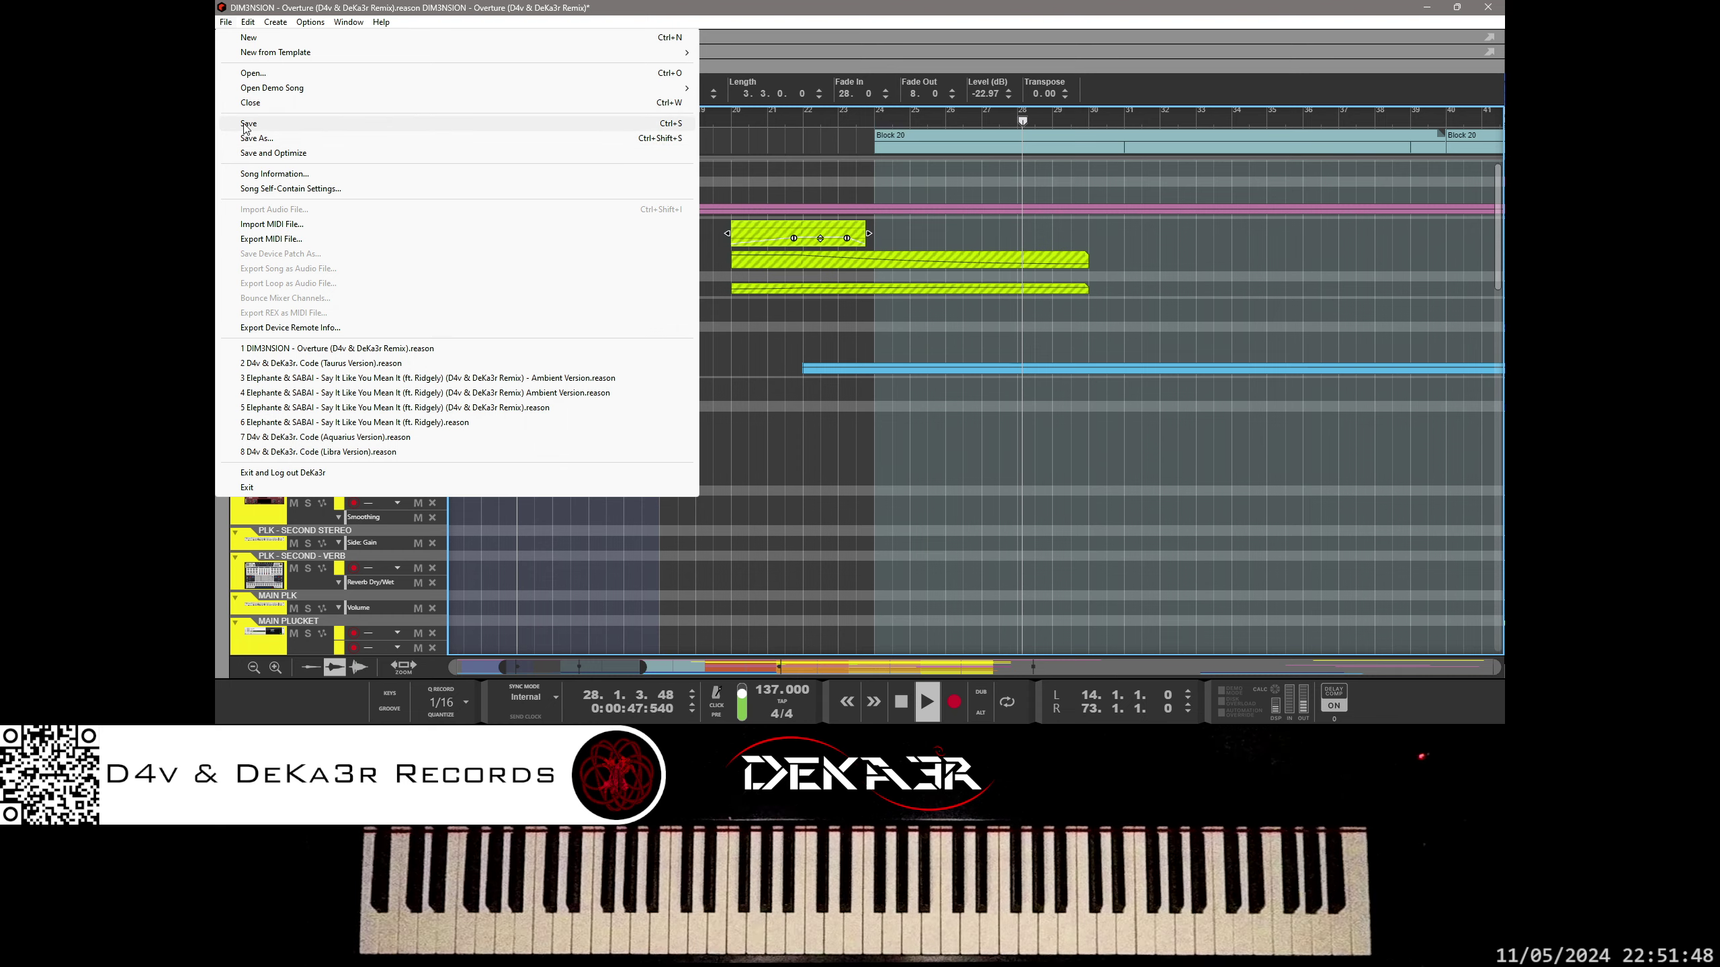
pyautogui.click(403, 341)
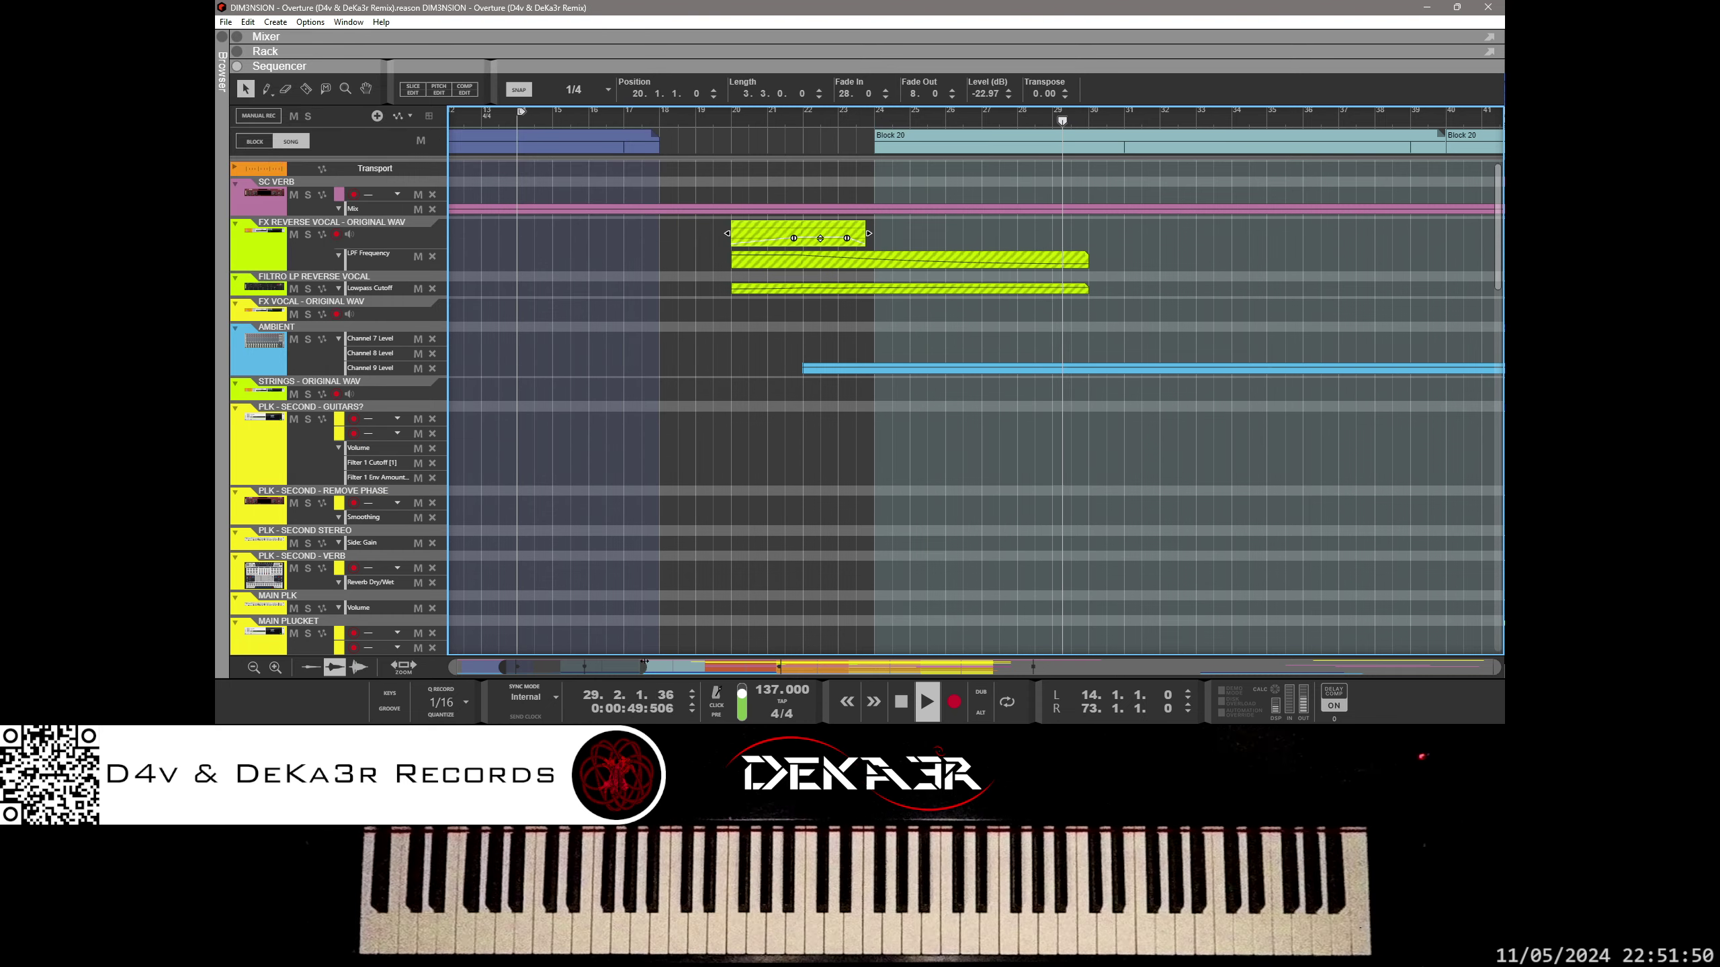
# Step: Save and optimize the song, before and after replaying it from the start of Block 20
pyautogui.scroll(-5, 857, 500)
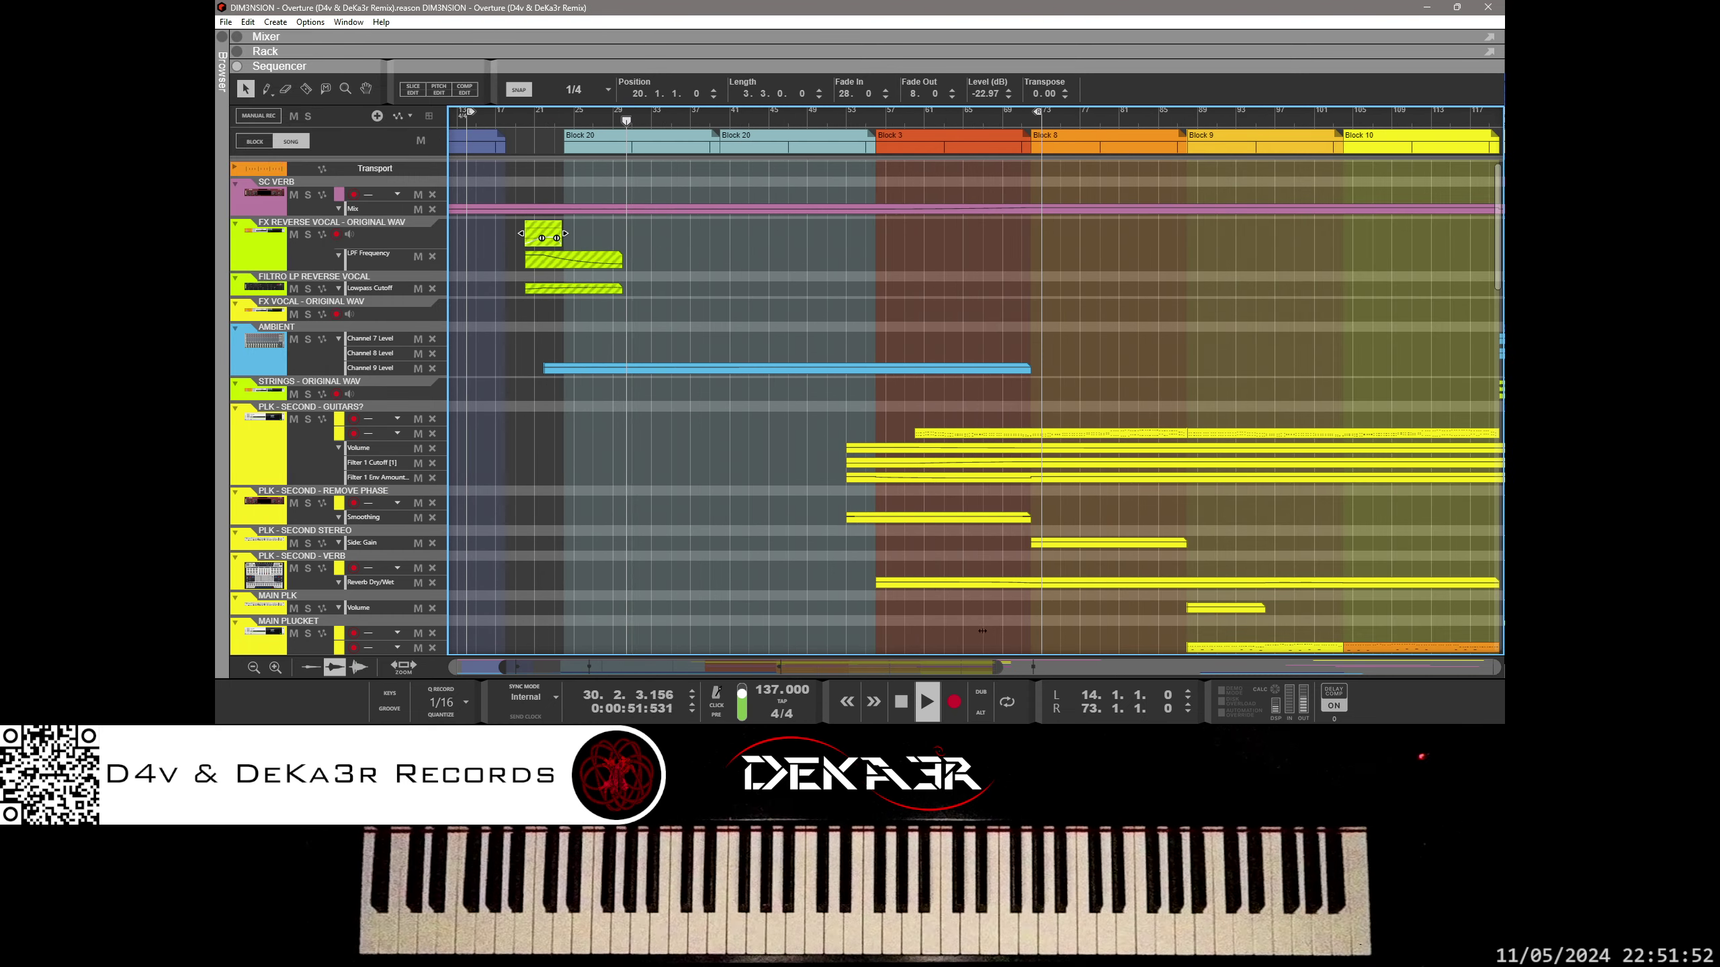
pyautogui.scroll(-15, 857, 502)
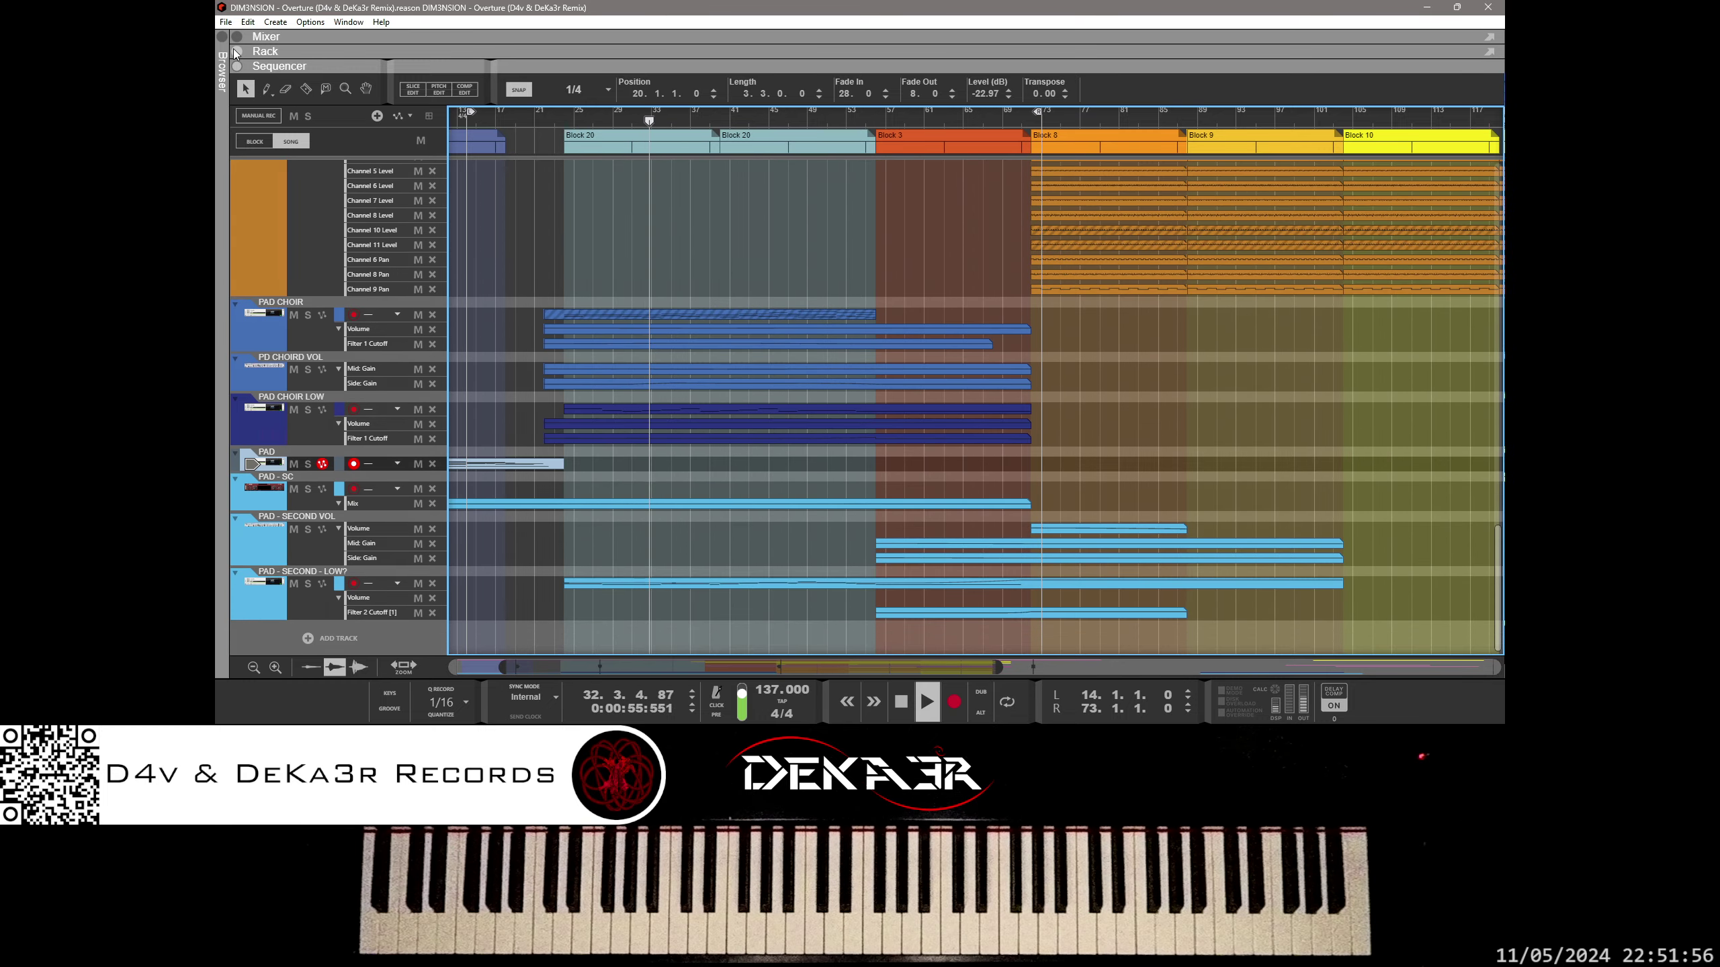
pyautogui.click(225, 21)
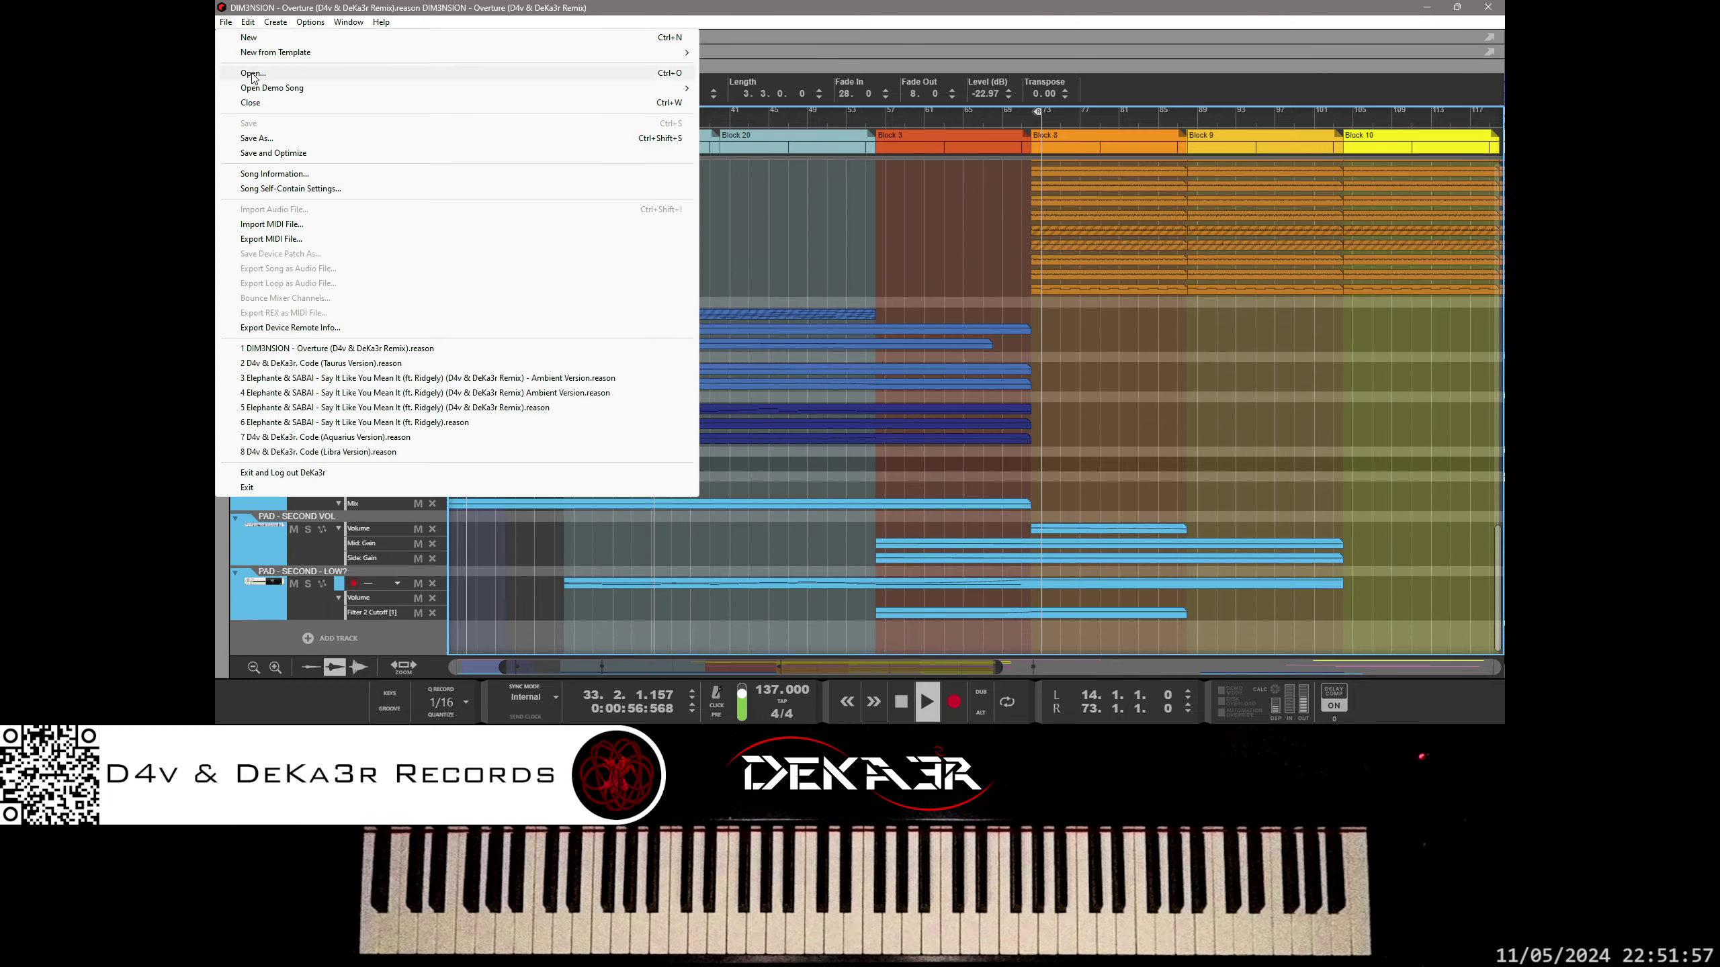
pyautogui.click(272, 153)
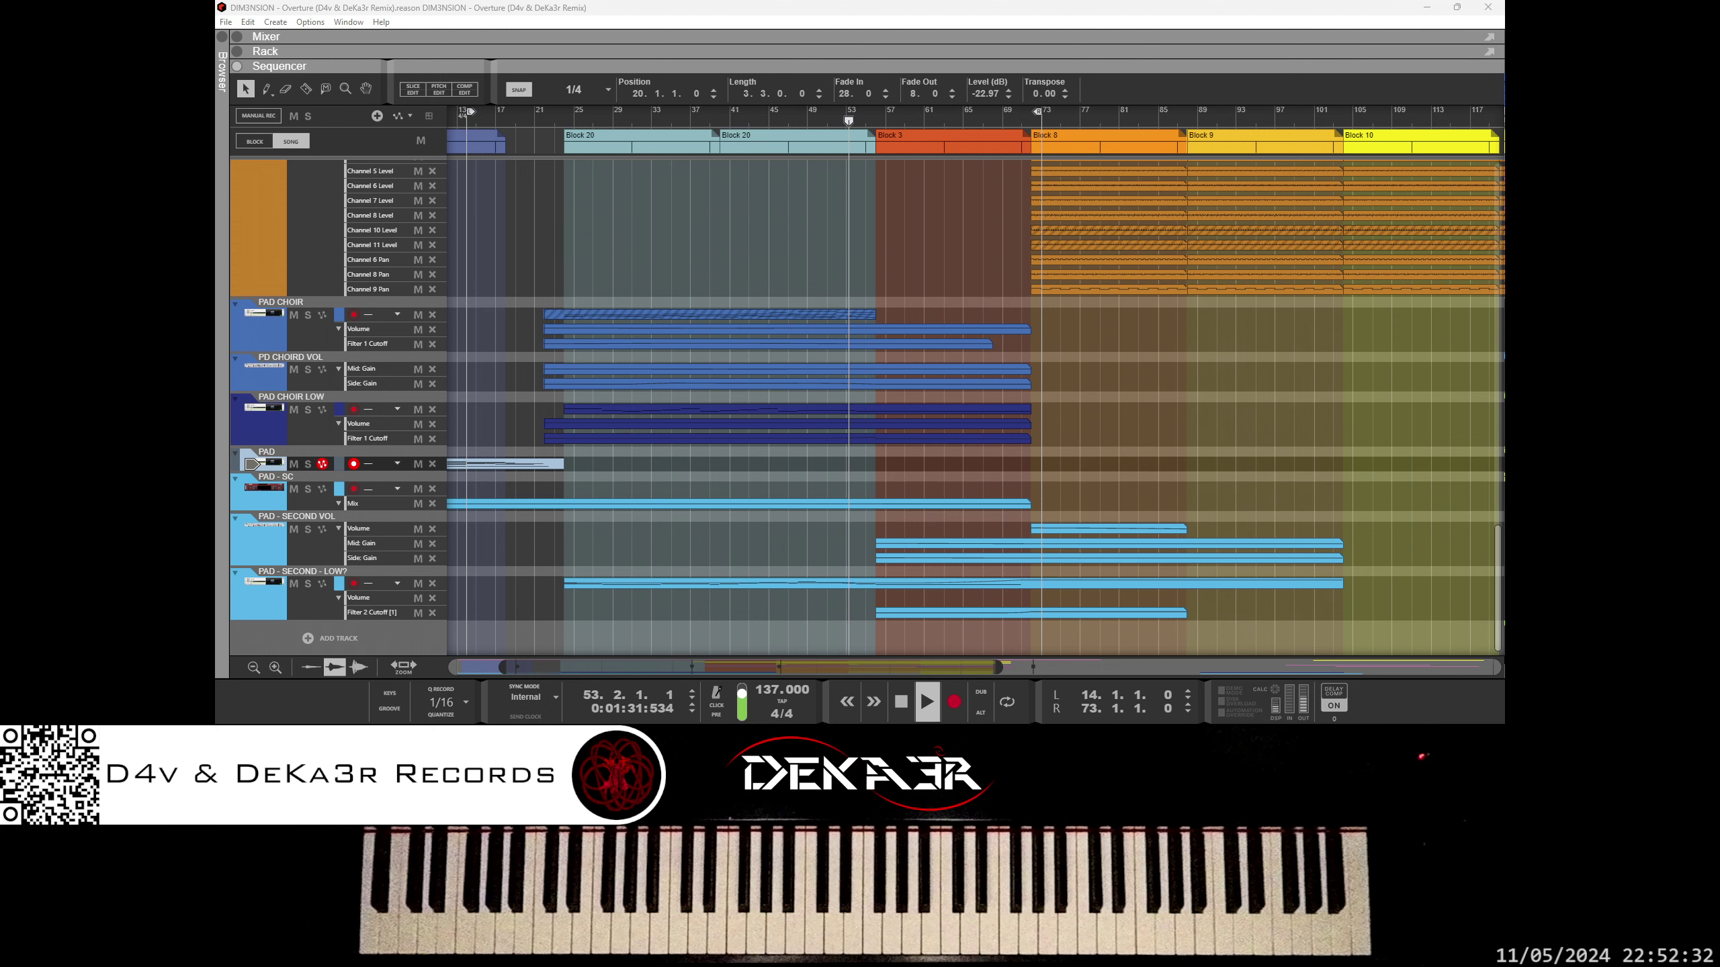
pyautogui.click(571, 148)
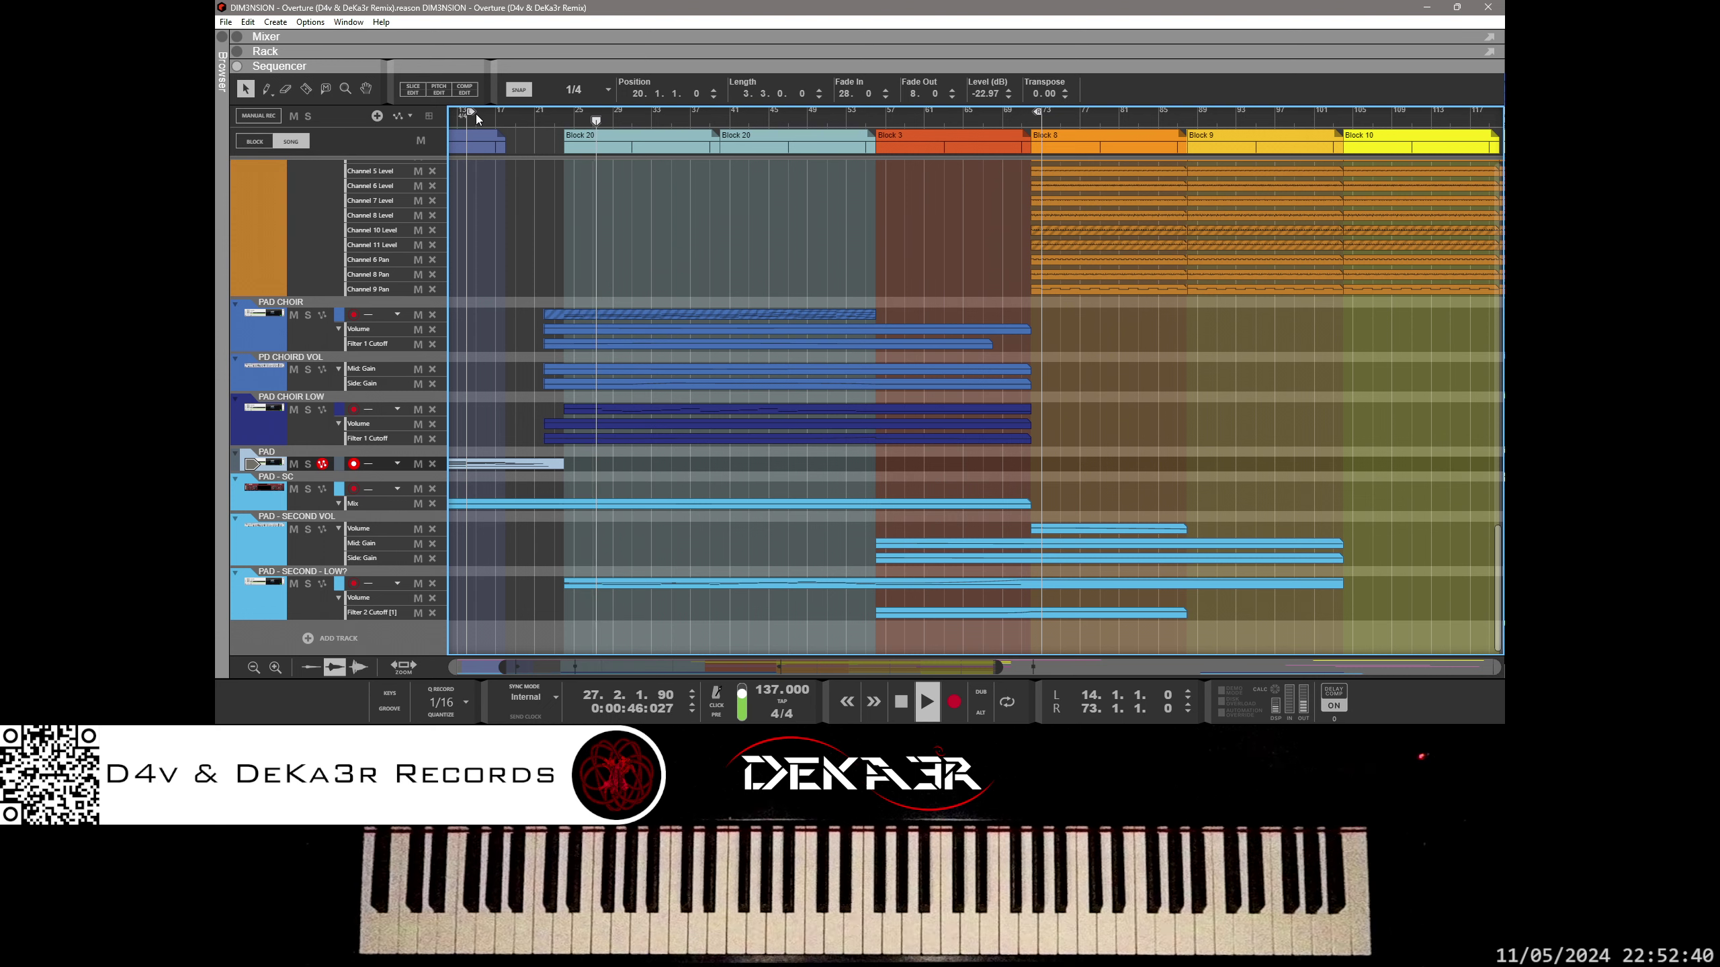
pyautogui.click(231, 24)
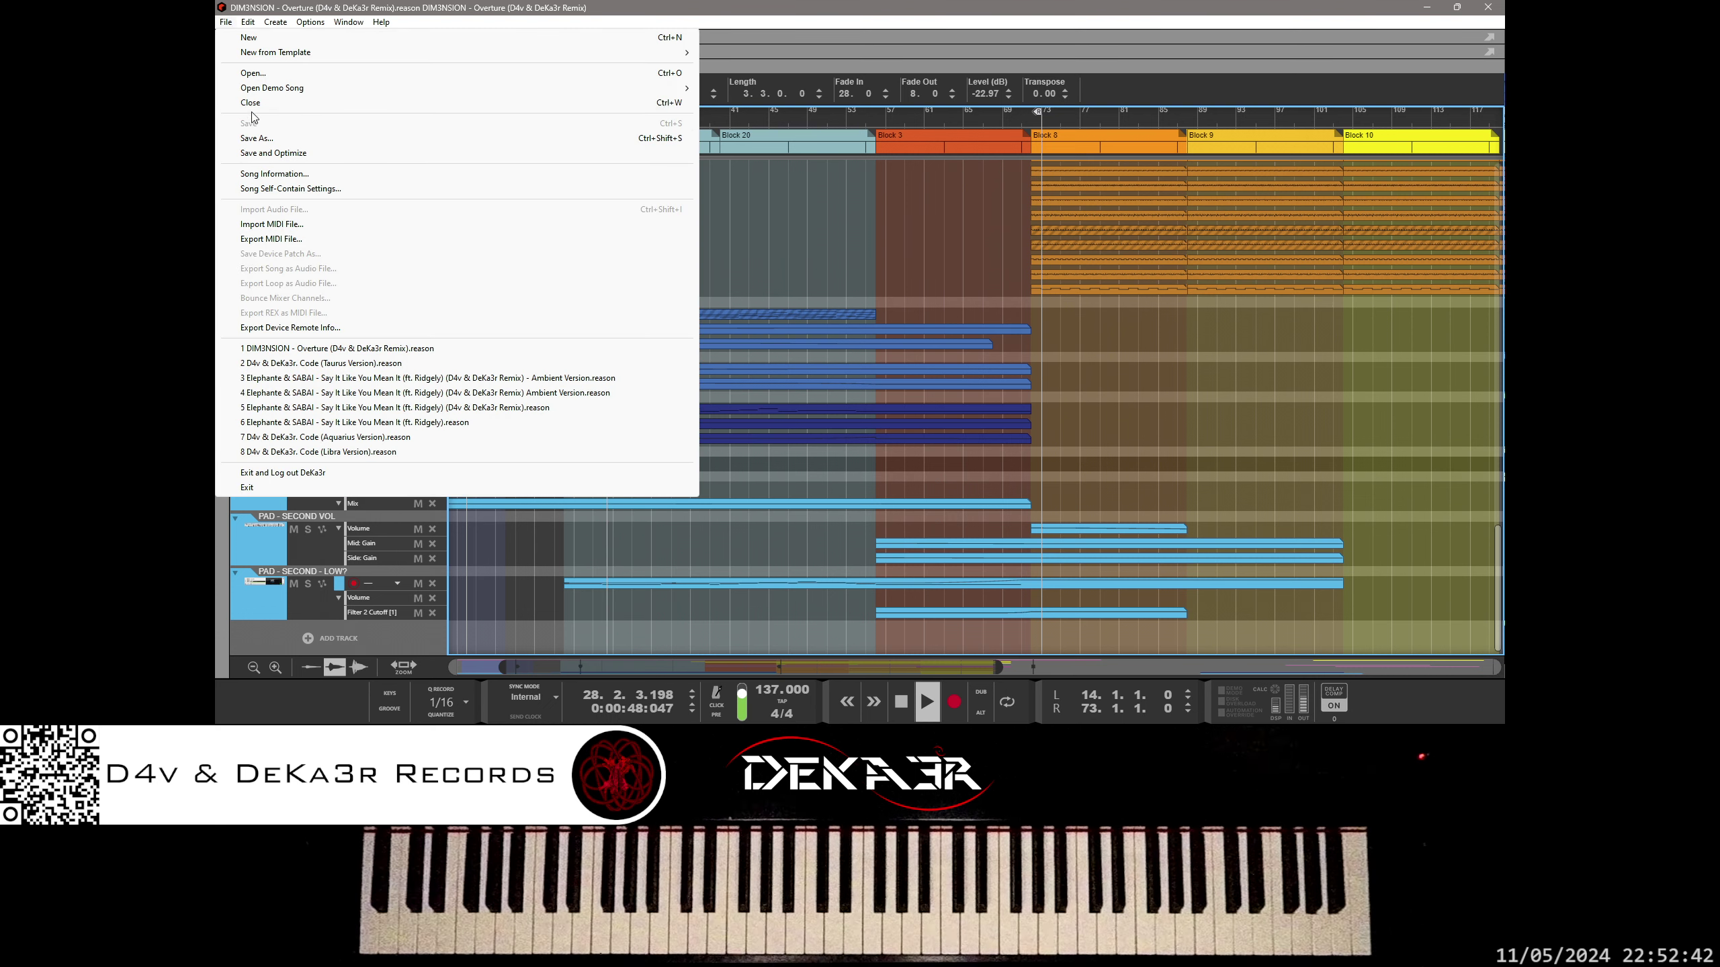
pyautogui.click(264, 151)
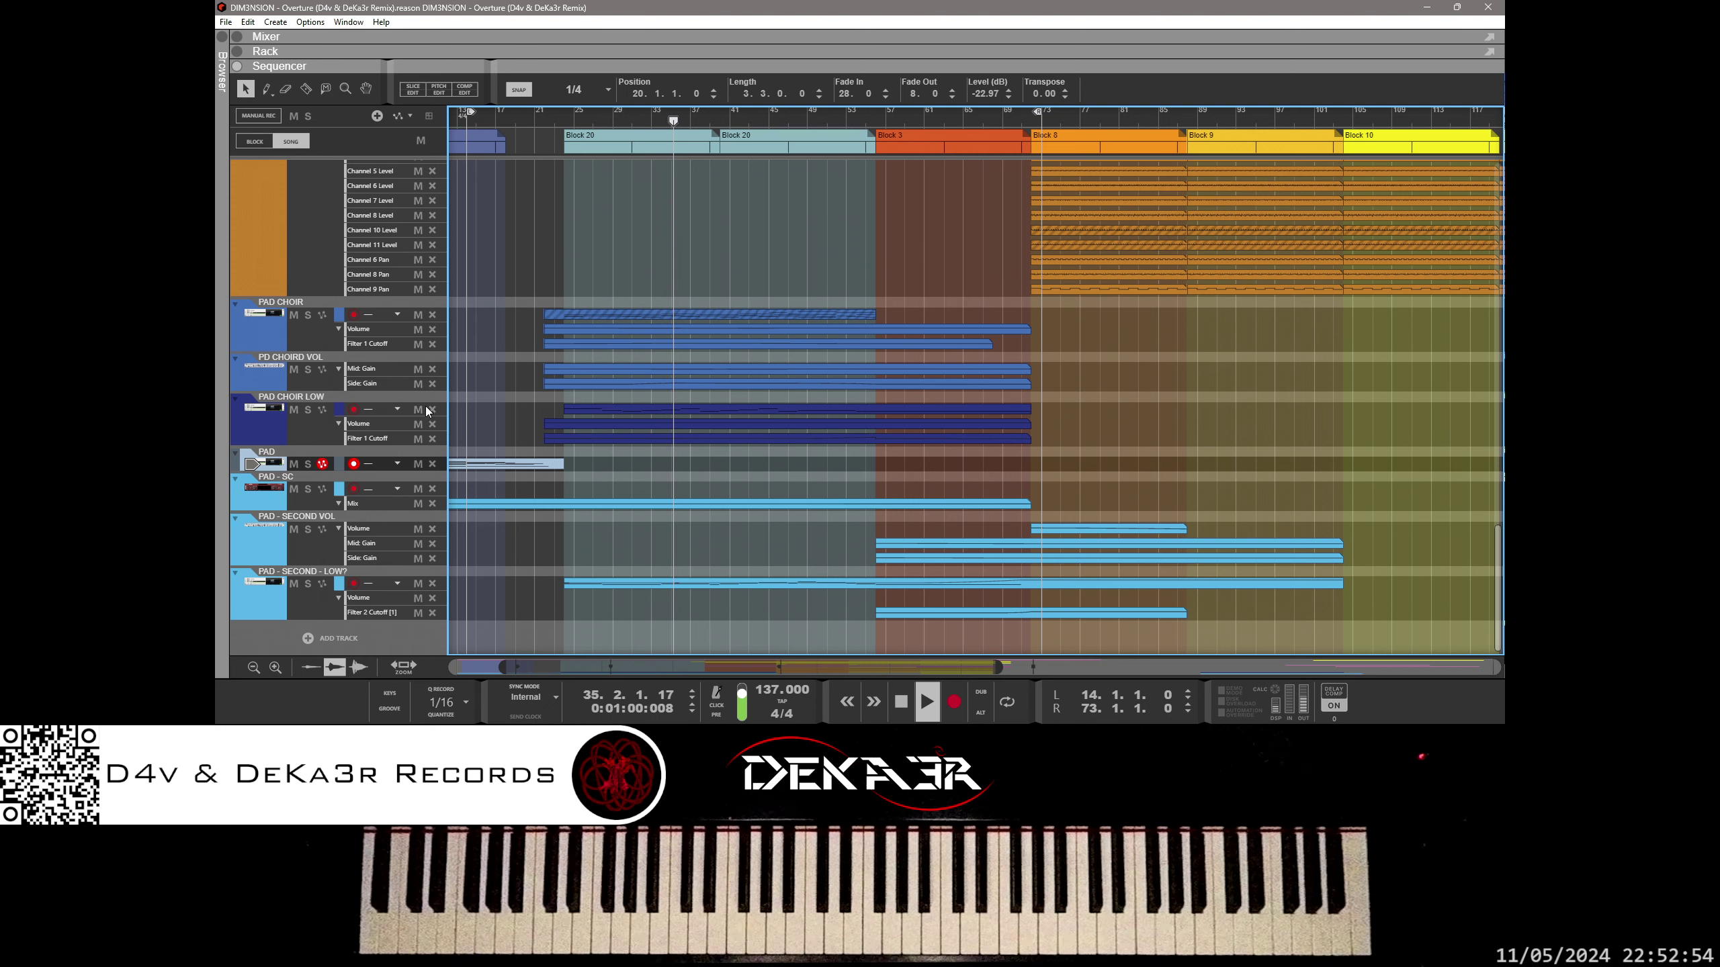
# Step: Select the PAD - SECOND - LOW? track
pyautogui.click(273, 596)
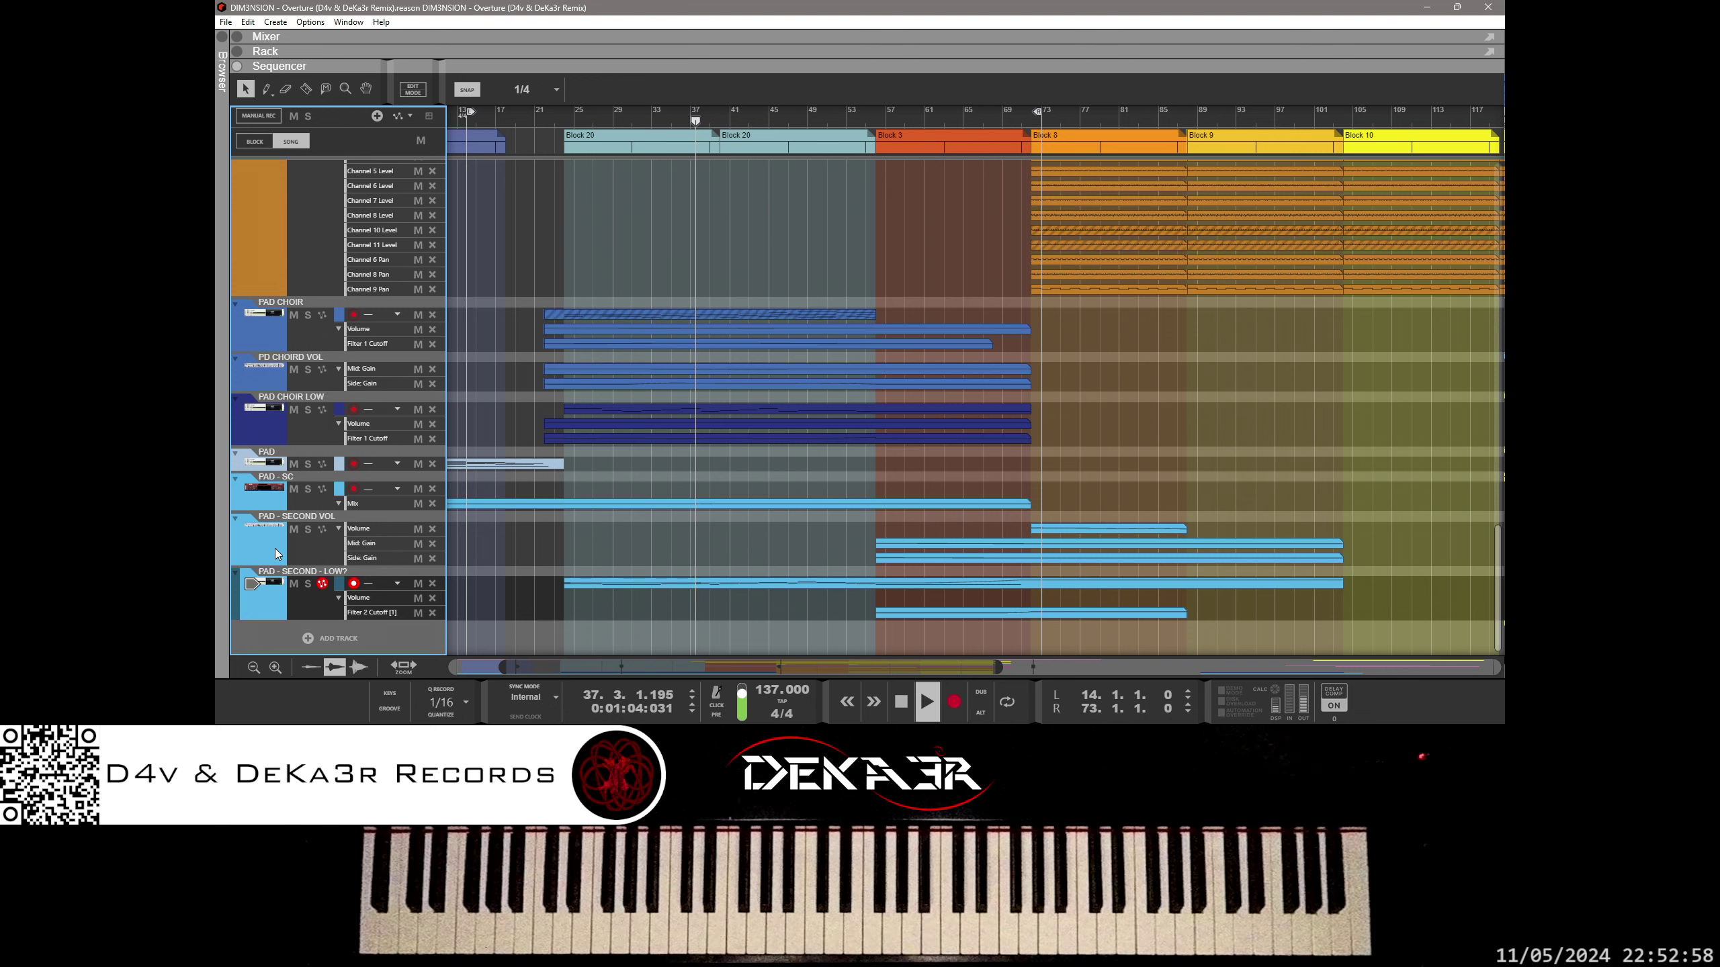
# Step: Inspect the PAD CHOIR LOW track's Dune 3 synth and replay the song from just before Block 20
pyautogui.click(269, 432)
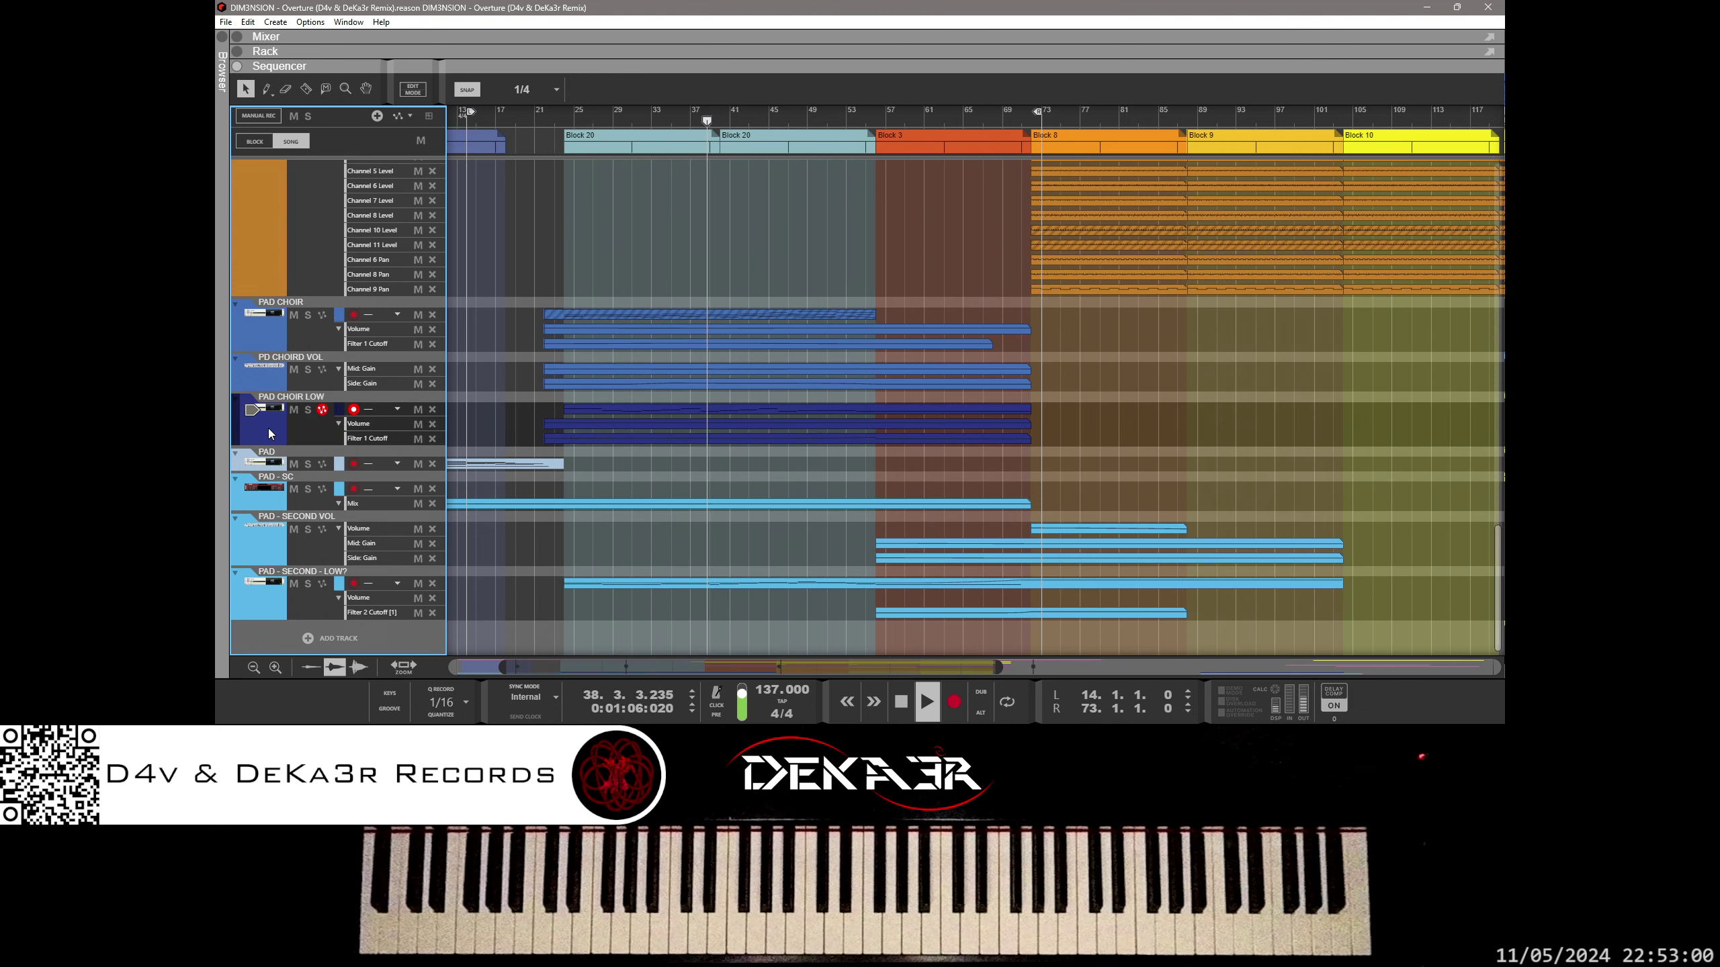
pyautogui.doubleClick(268, 433)
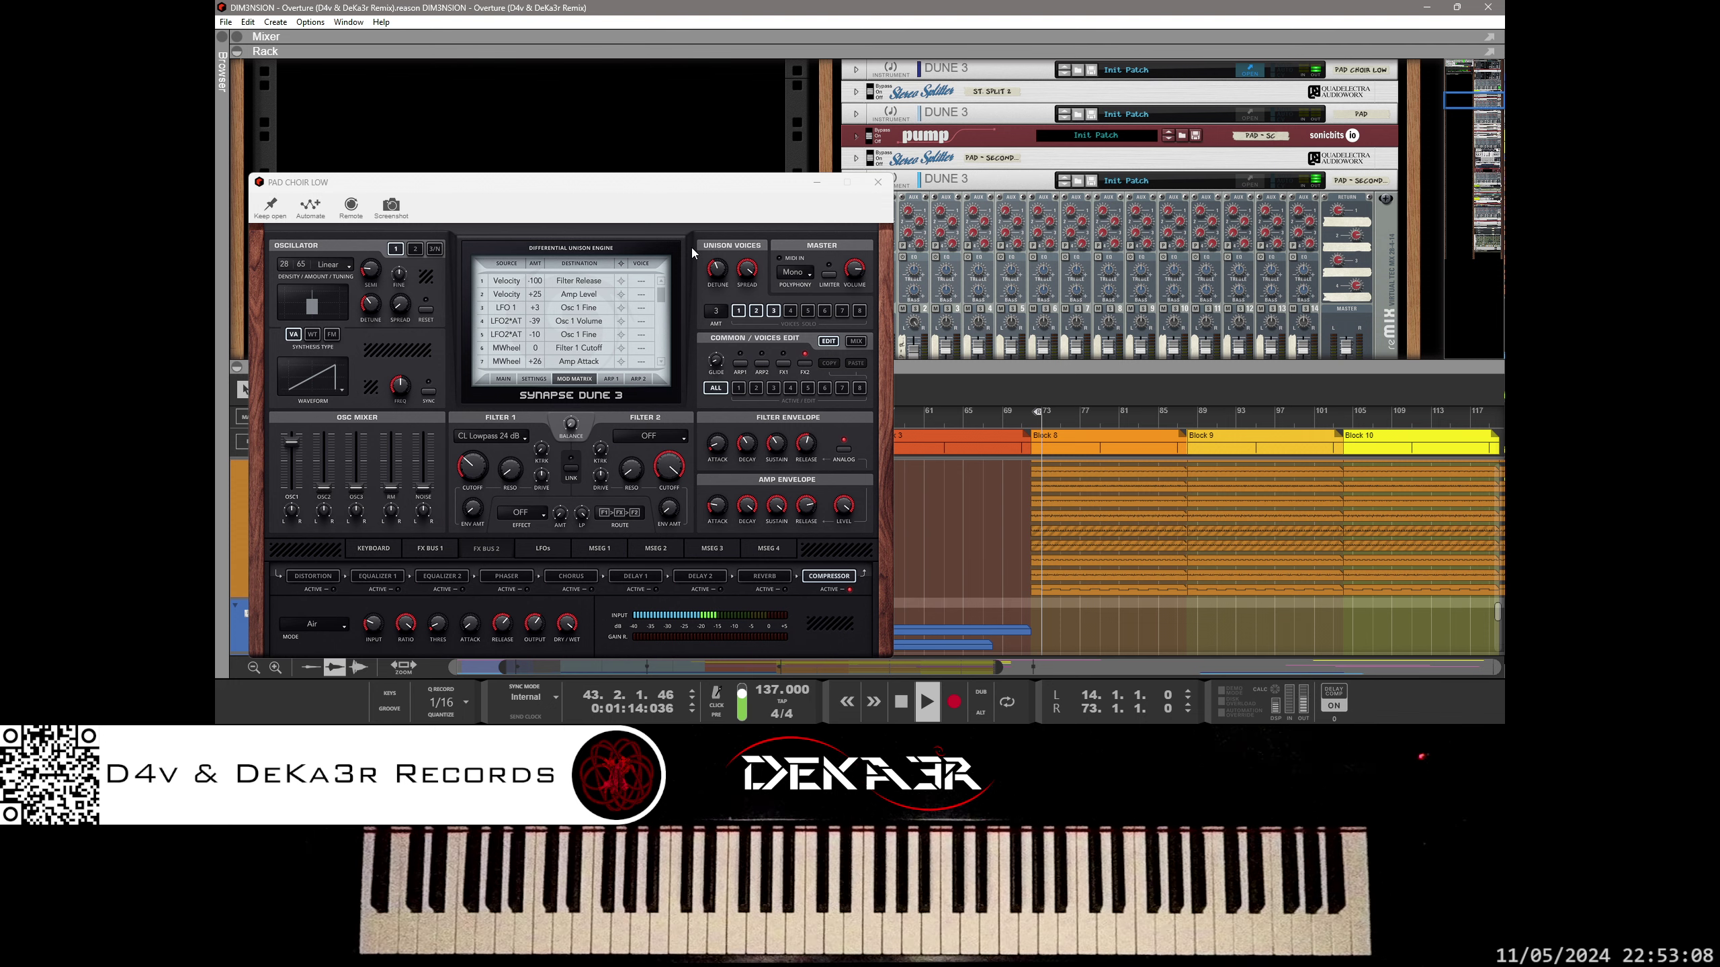
pyautogui.click(874, 188)
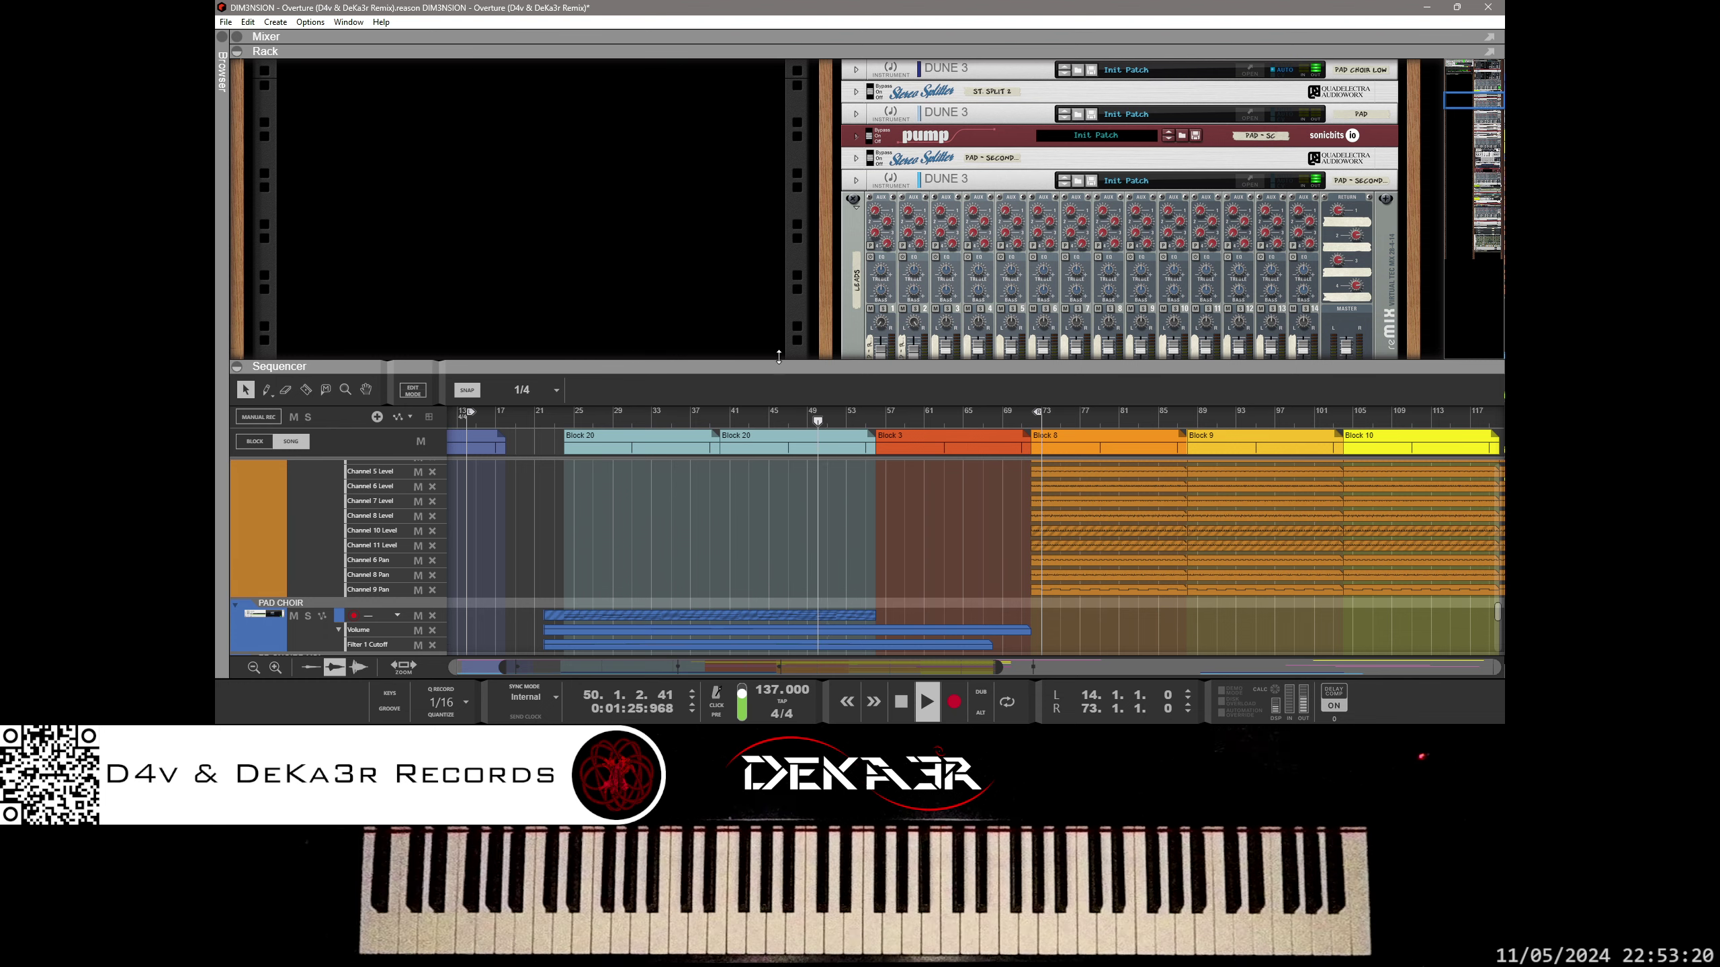
pyautogui.moveTo(776, 372); pyautogui.dragTo(765, 182)
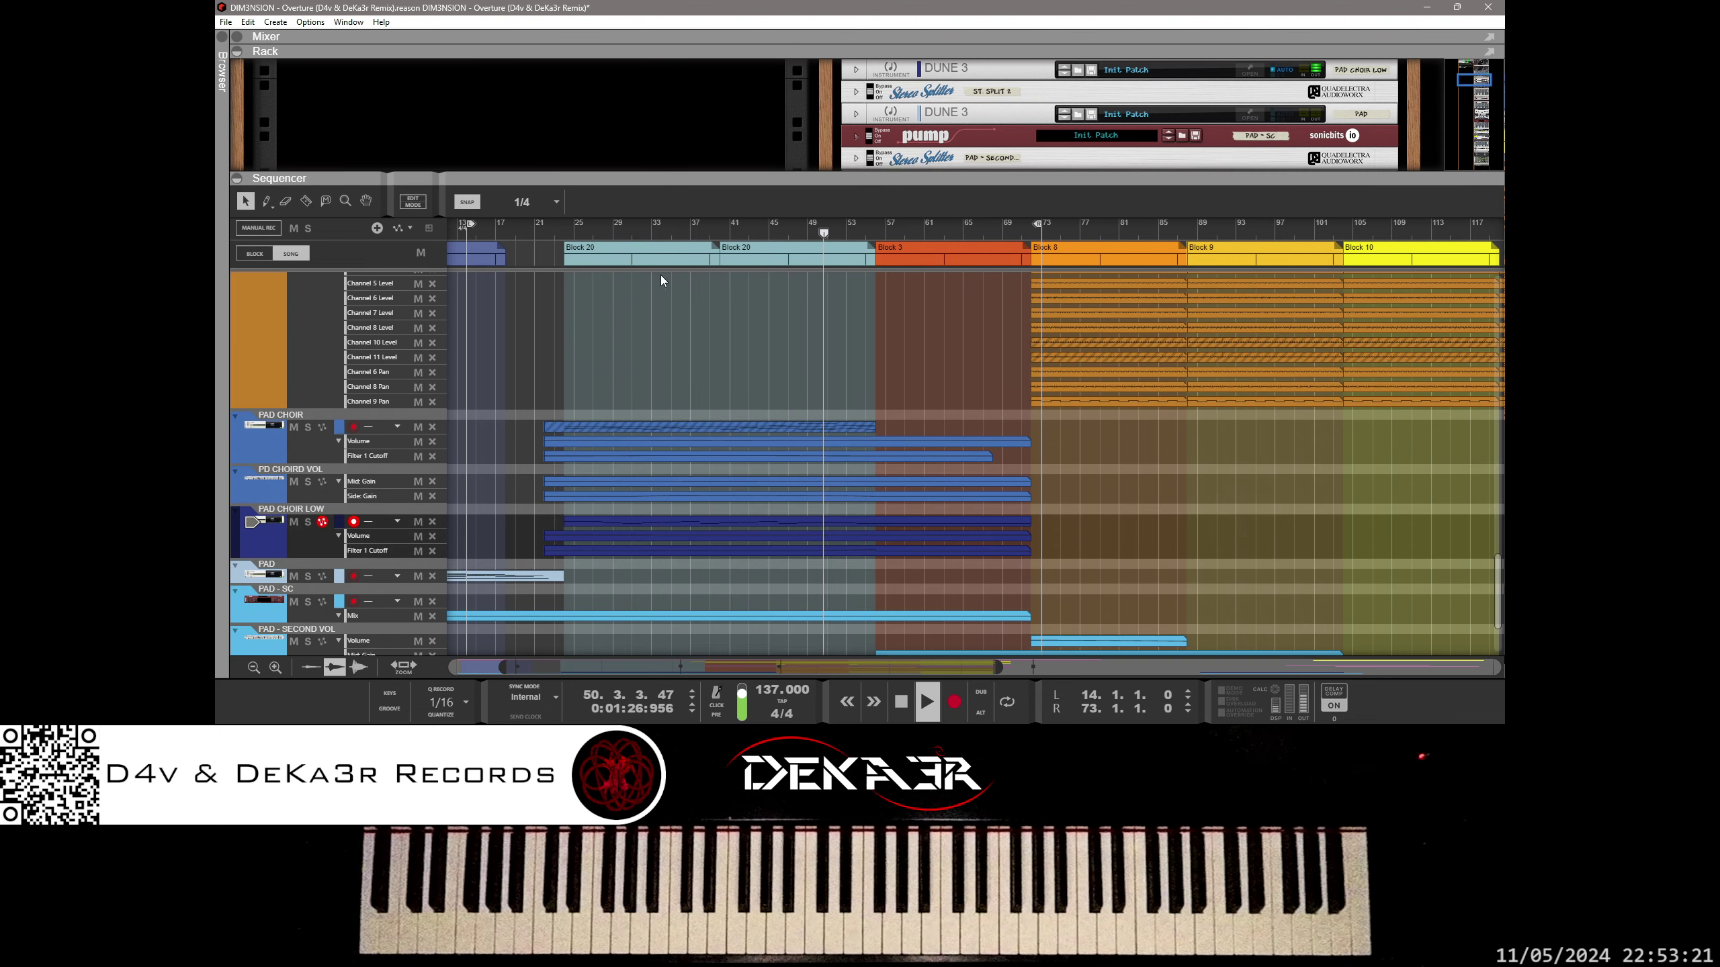
pyautogui.click(543, 231)
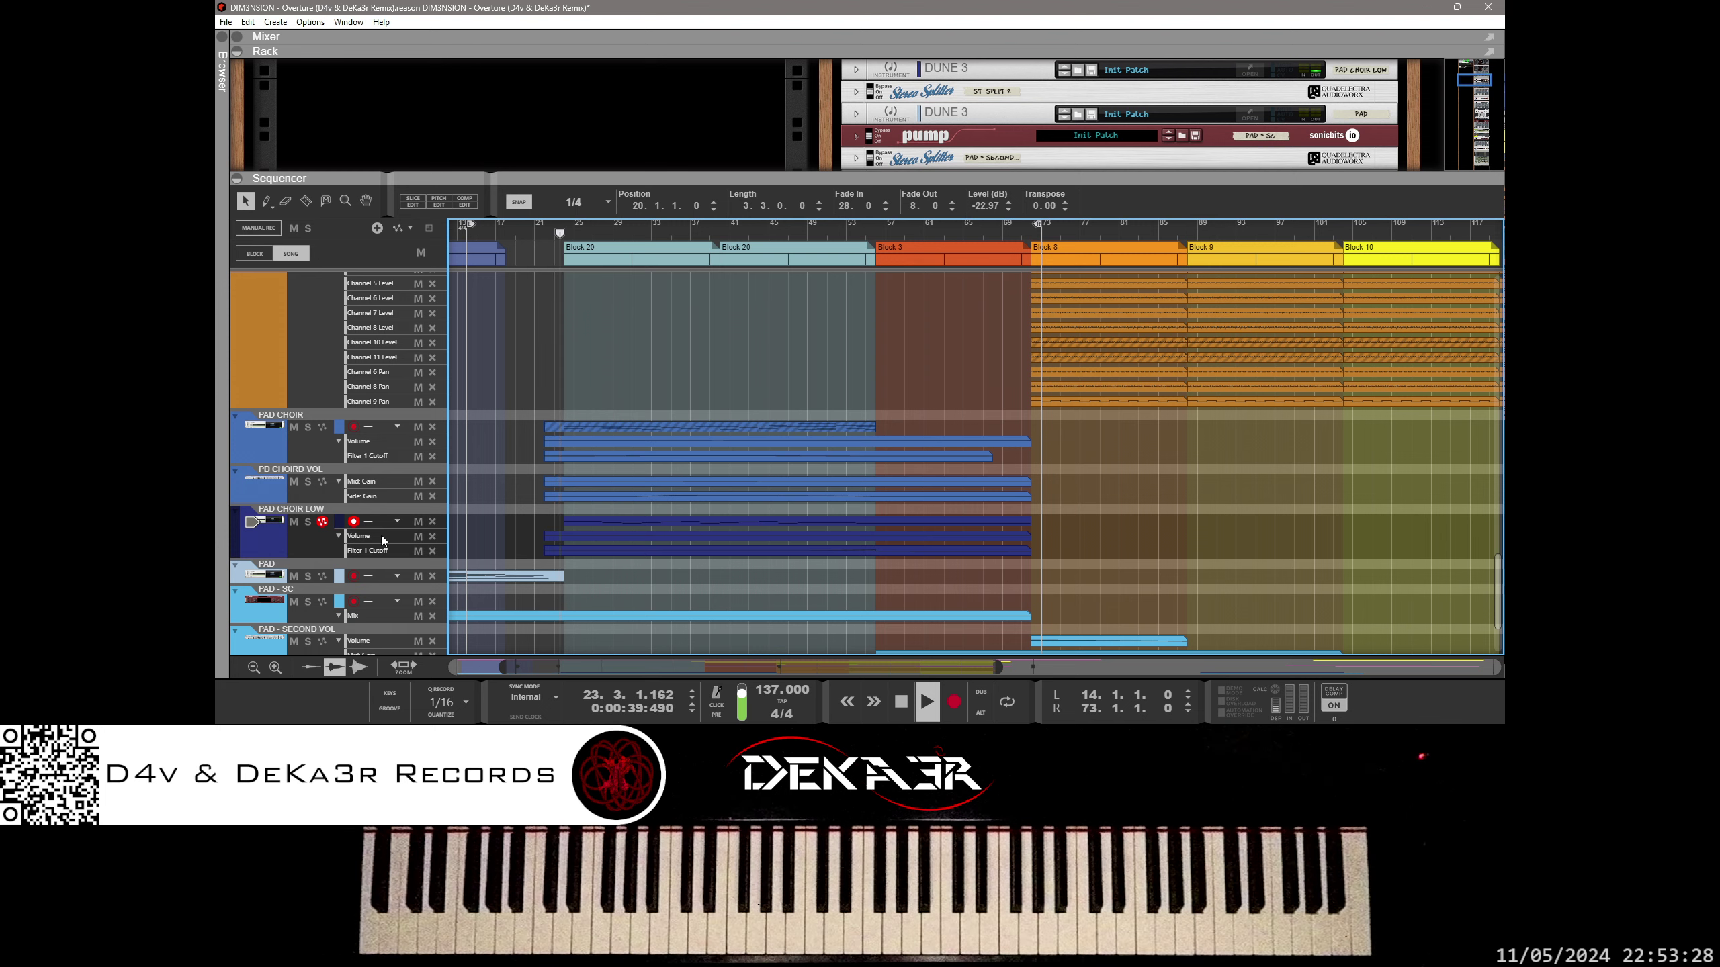
# Step: Open the PAD CHOIR LOW note clip and check its individual notes across both Block 20 sections and into Block 3
pyautogui.doubleClick(596, 520)
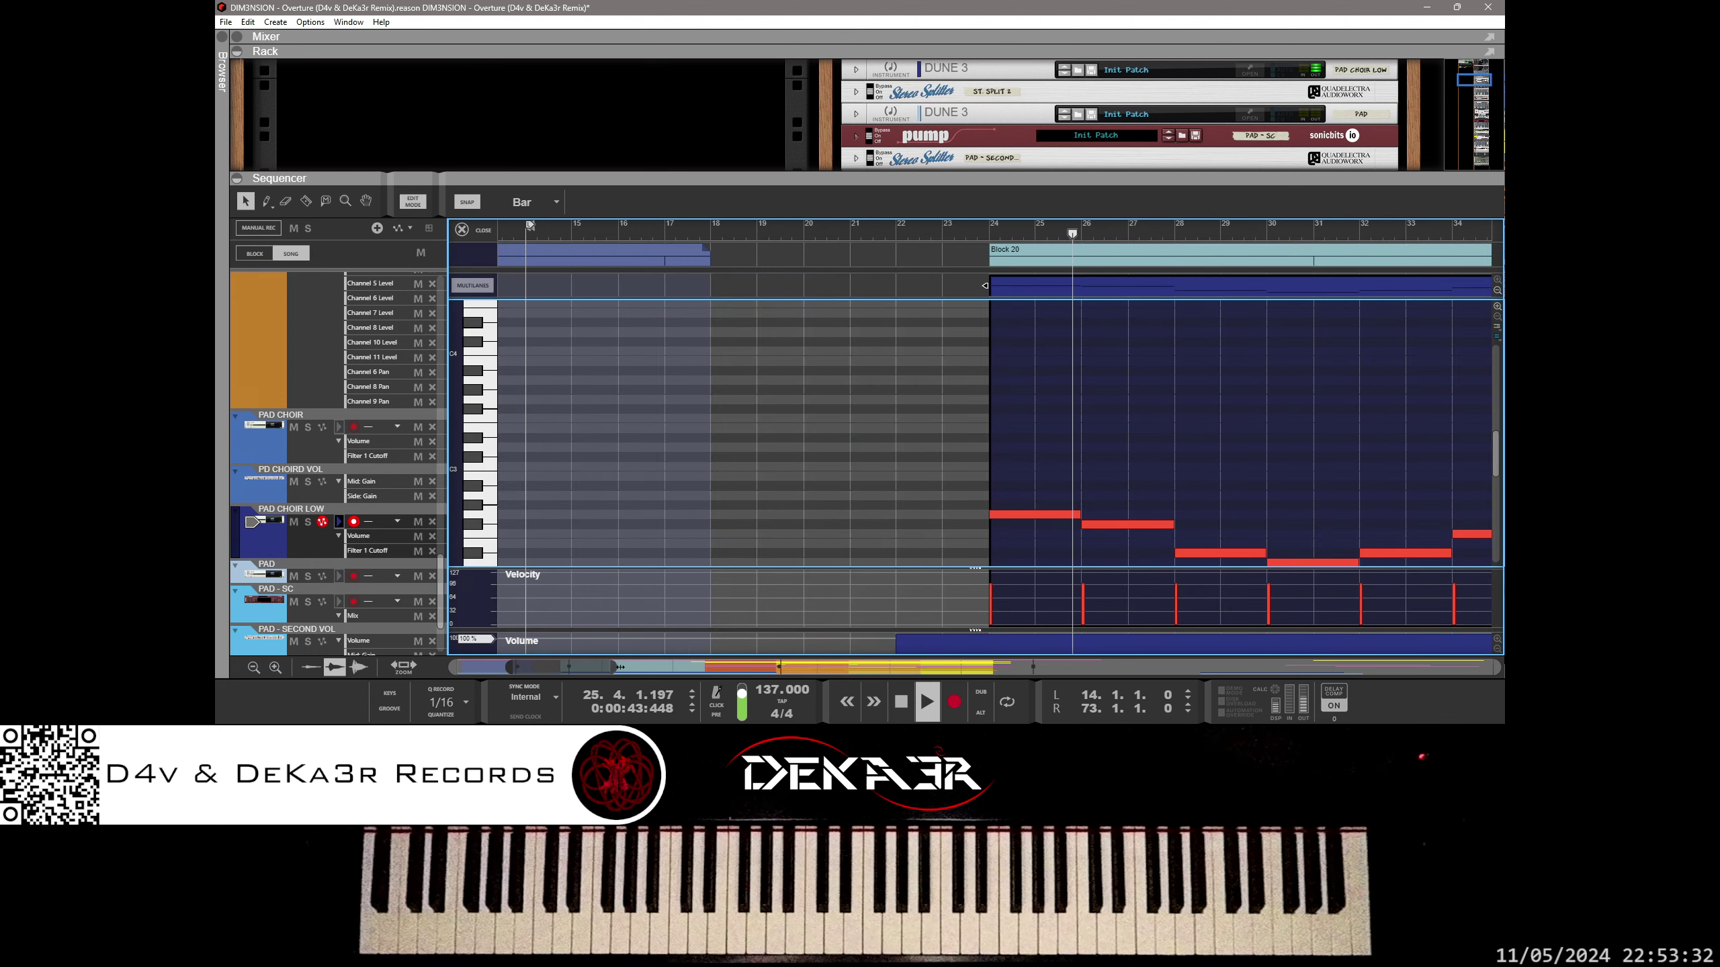
pyautogui.moveTo(611, 667); pyautogui.dragTo(725, 667)
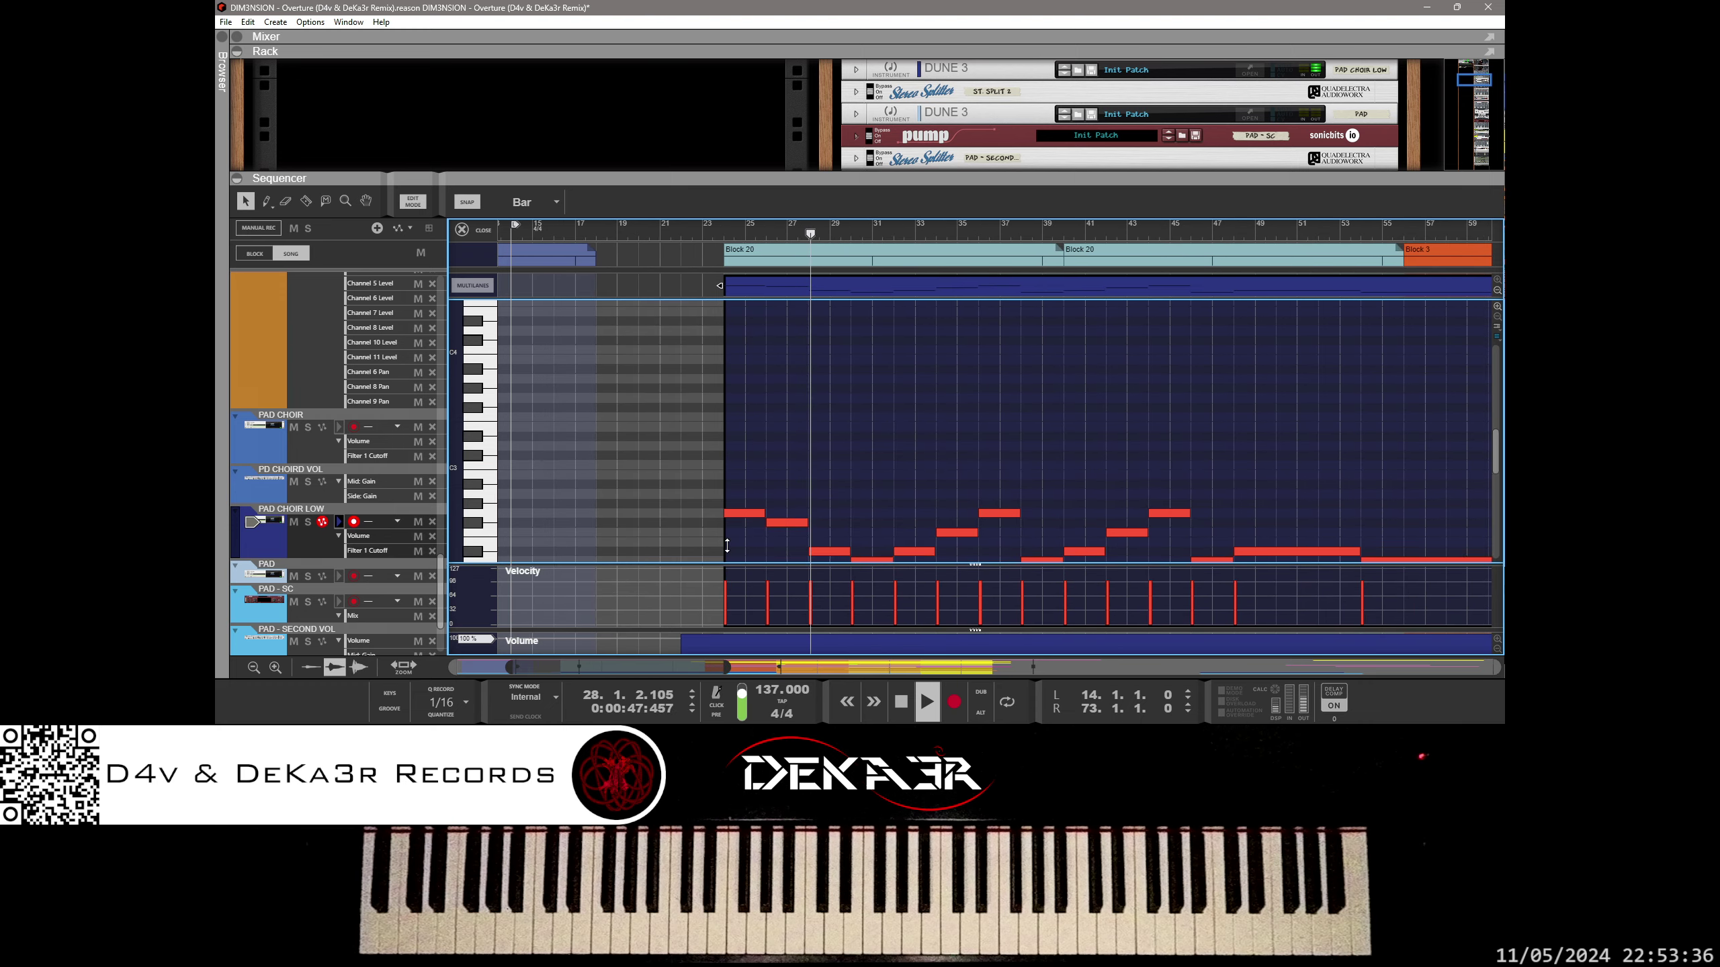
pyautogui.moveTo(720, 568); pyautogui.dragTo(719, 507)
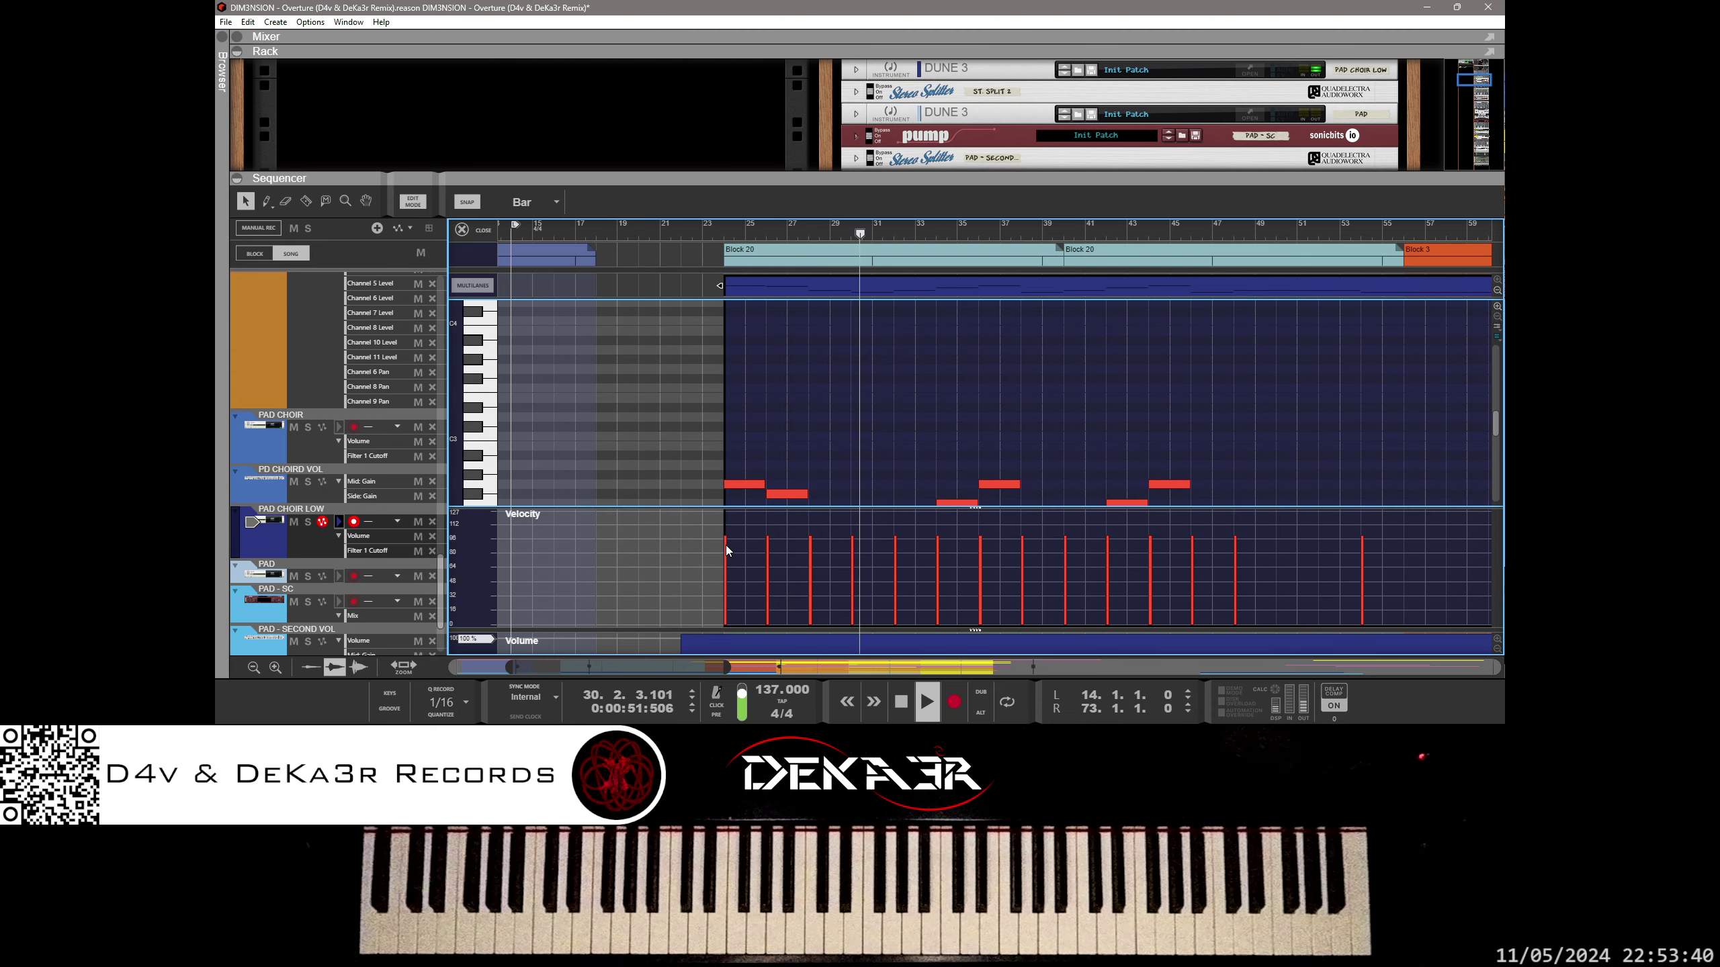
pyautogui.scroll(-3, 723, 428)
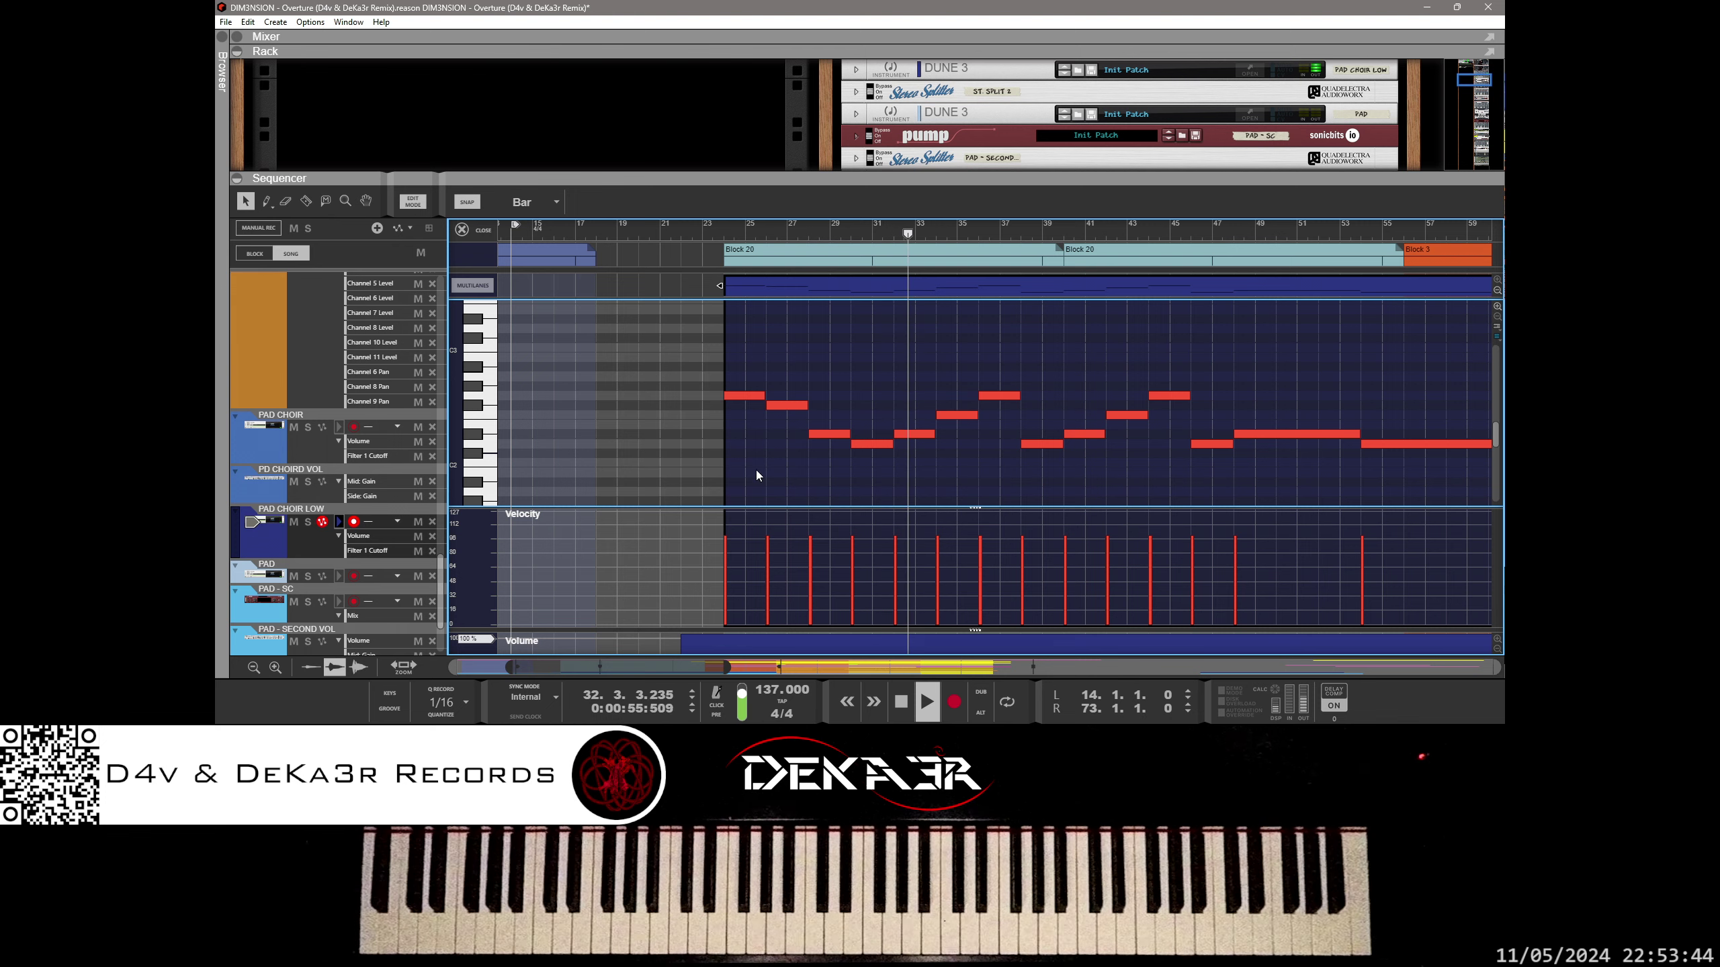
pyautogui.click(857, 442)
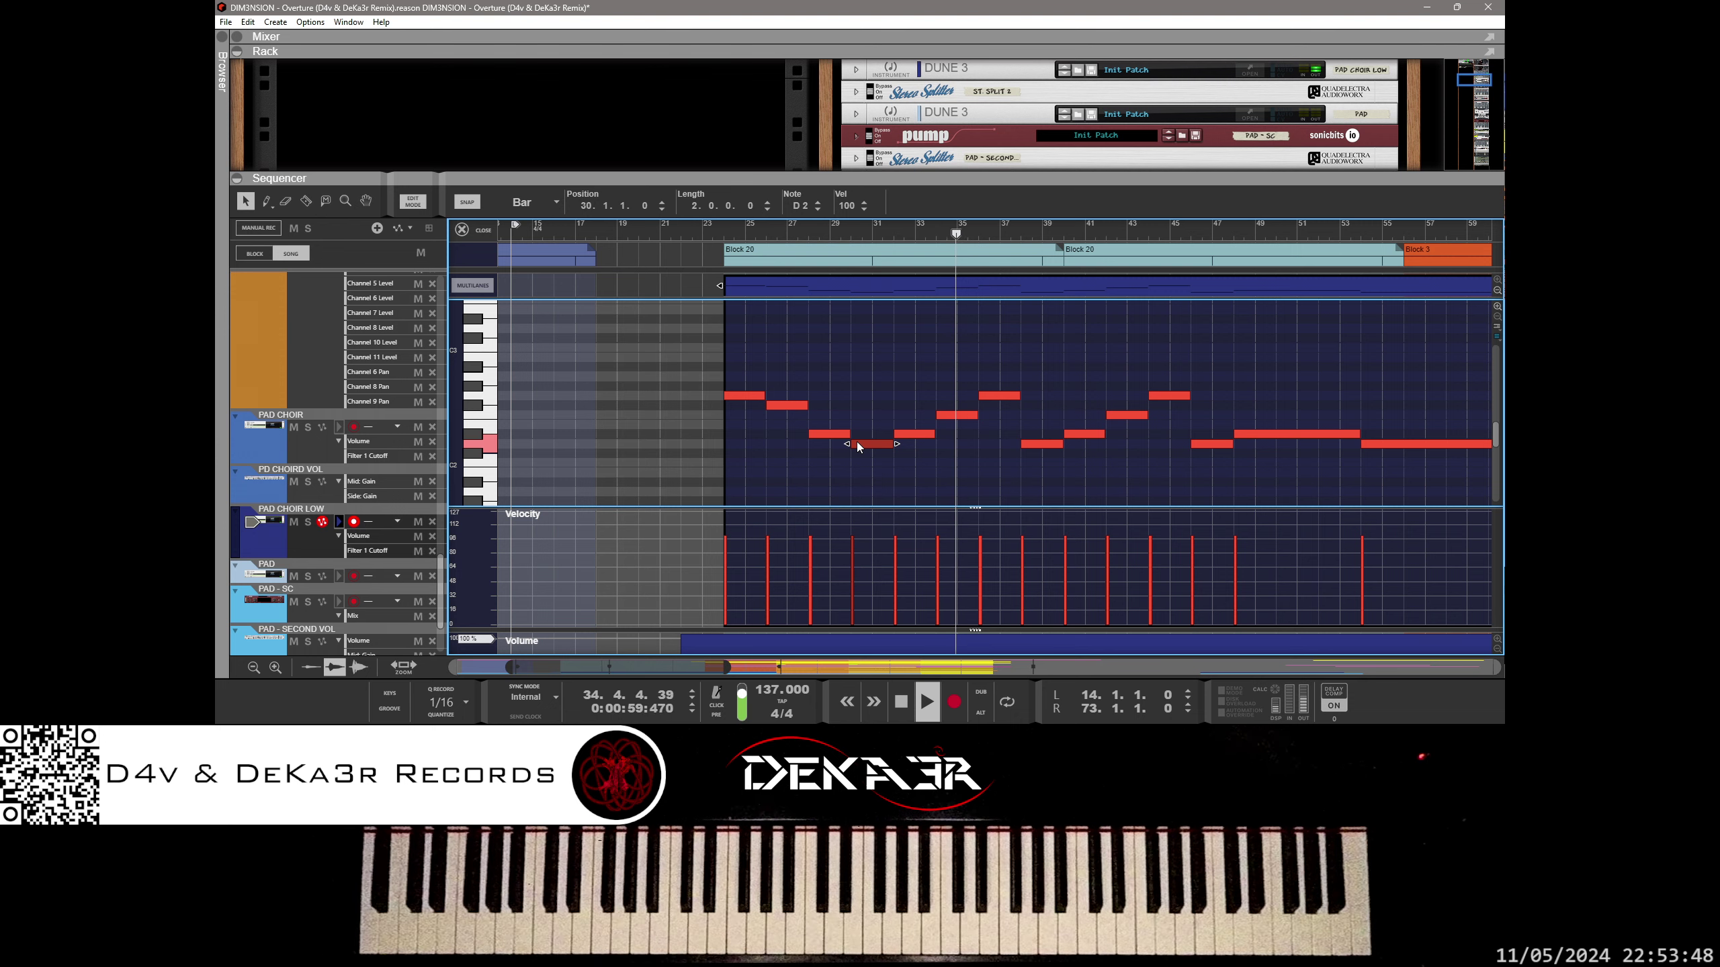
pyautogui.click(832, 434)
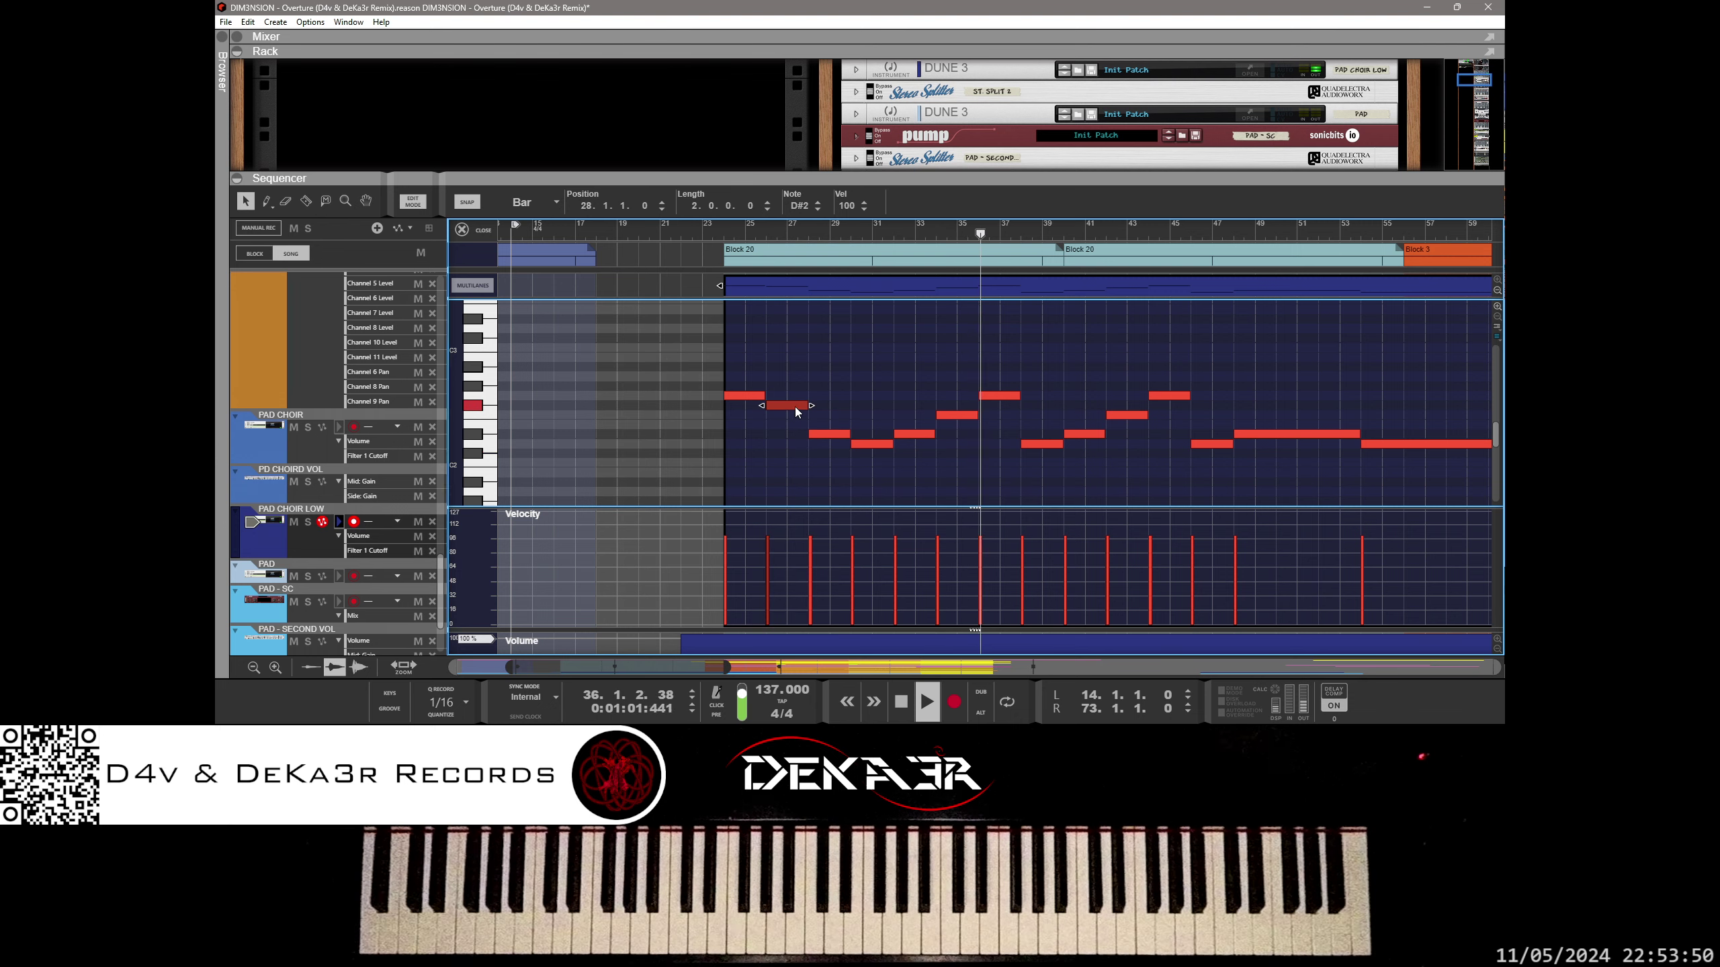
pyautogui.click(747, 395)
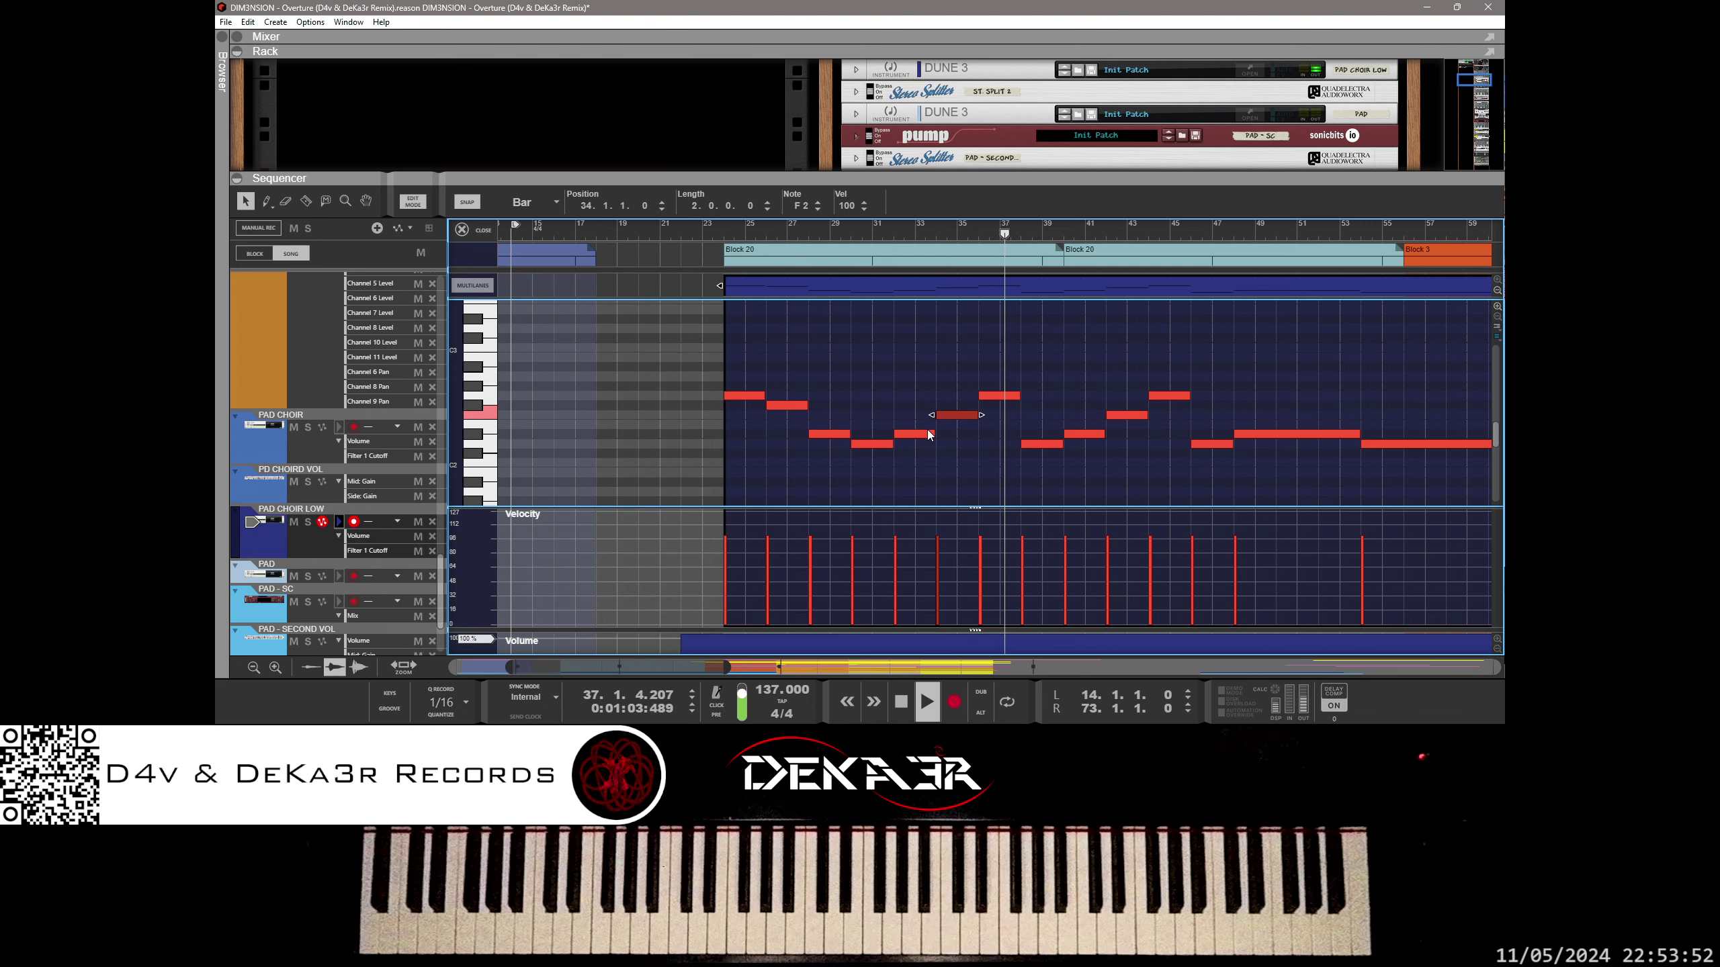
pyautogui.click(1001, 398)
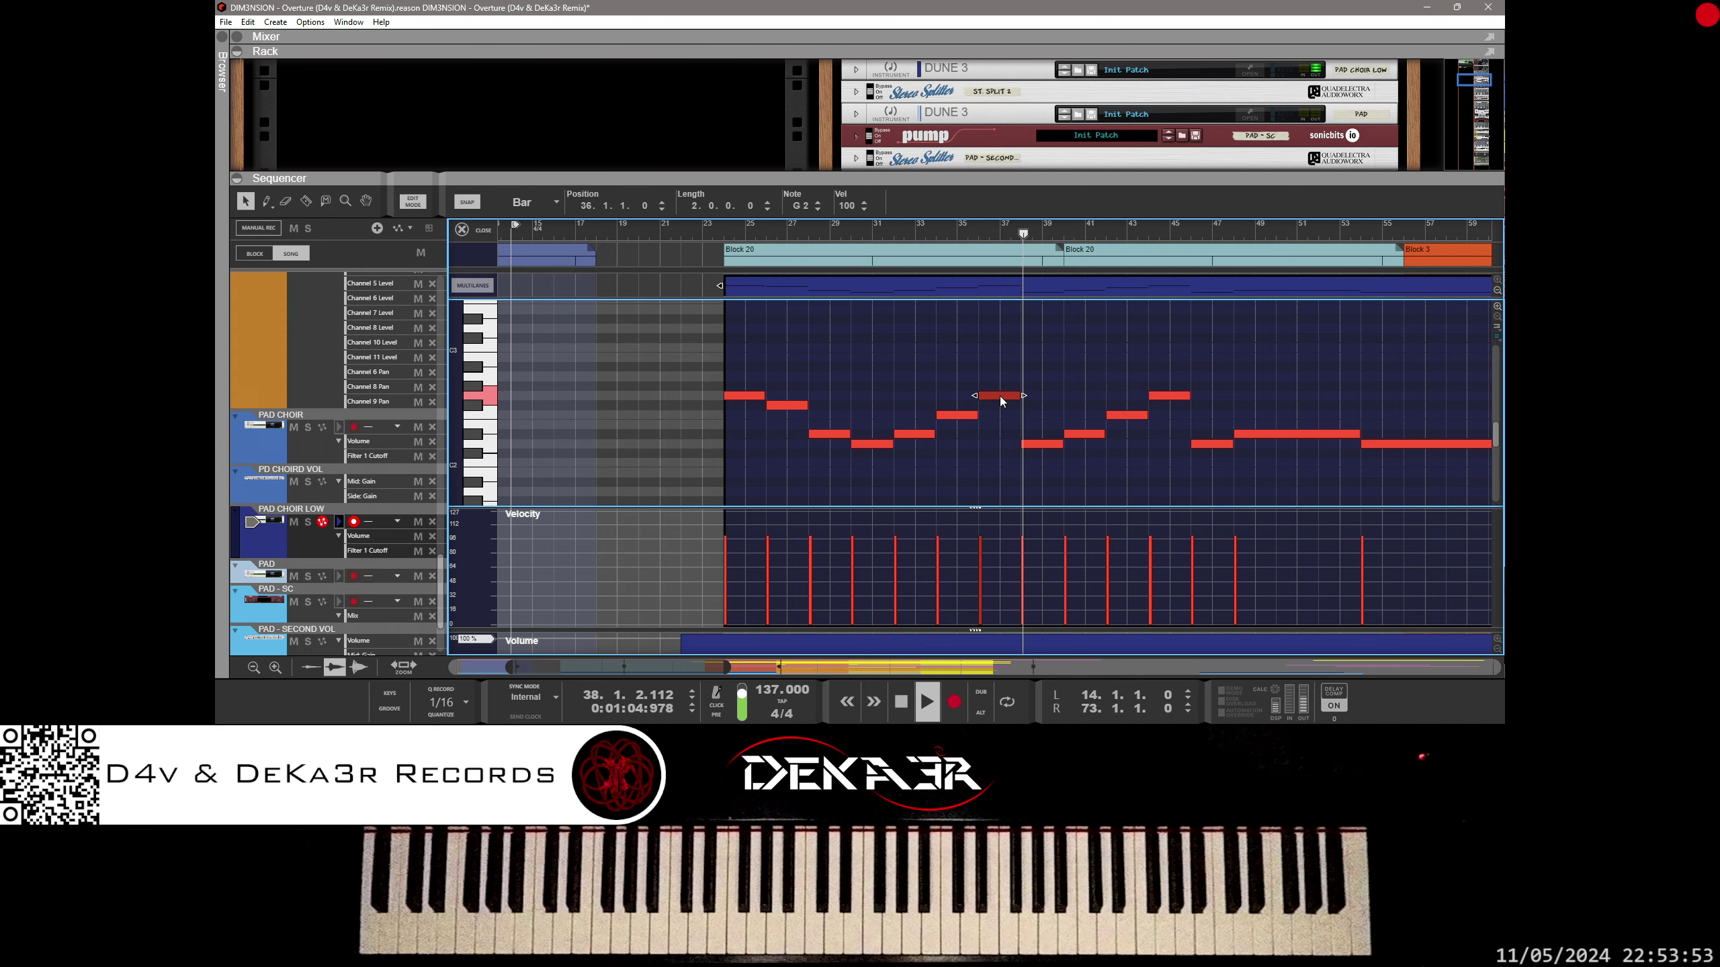
pyautogui.click(1042, 447)
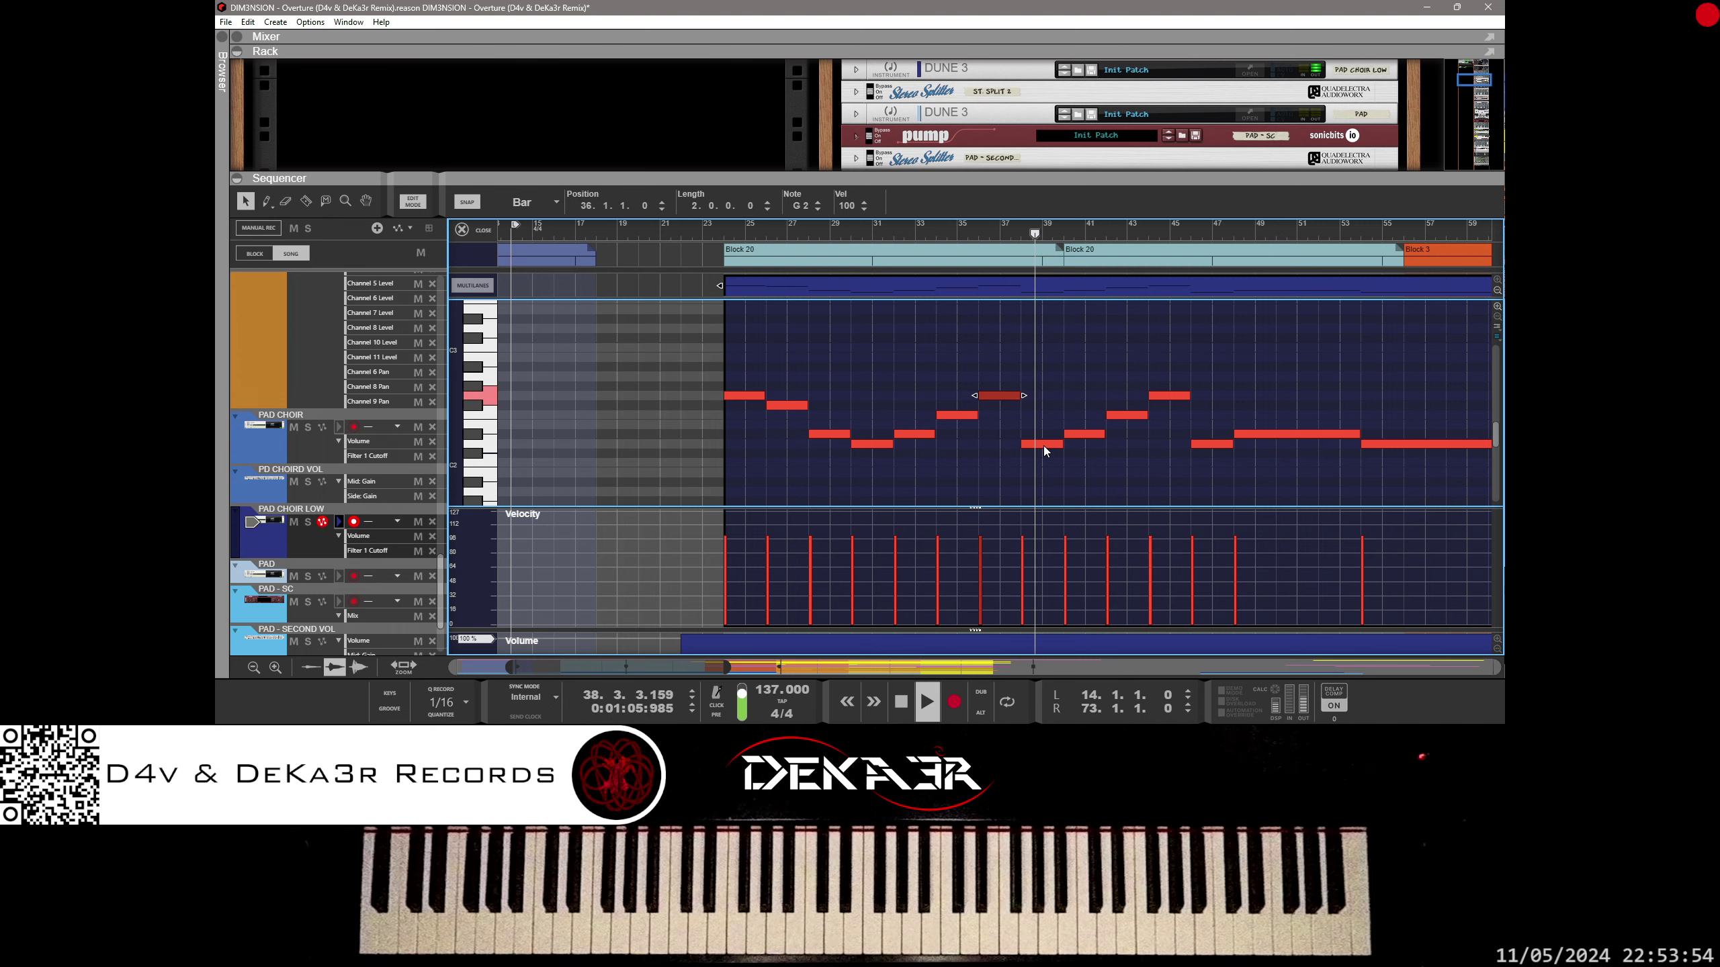
pyautogui.click(1127, 414)
pyautogui.click(1175, 396)
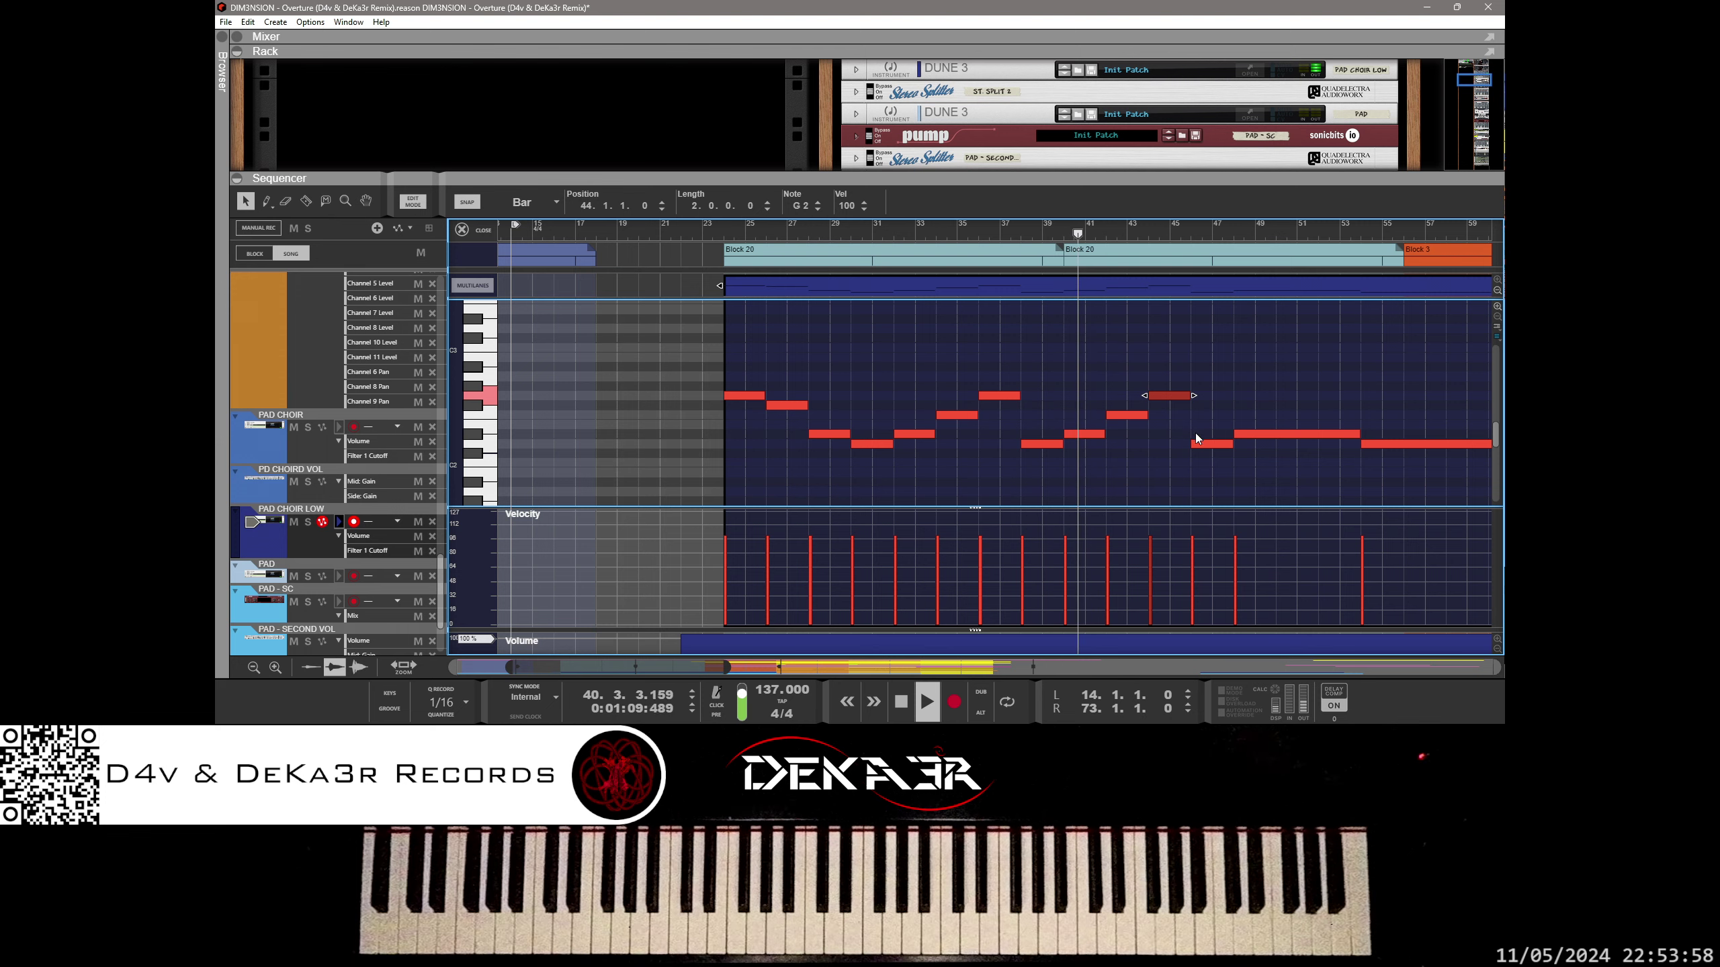
pyautogui.click(1250, 434)
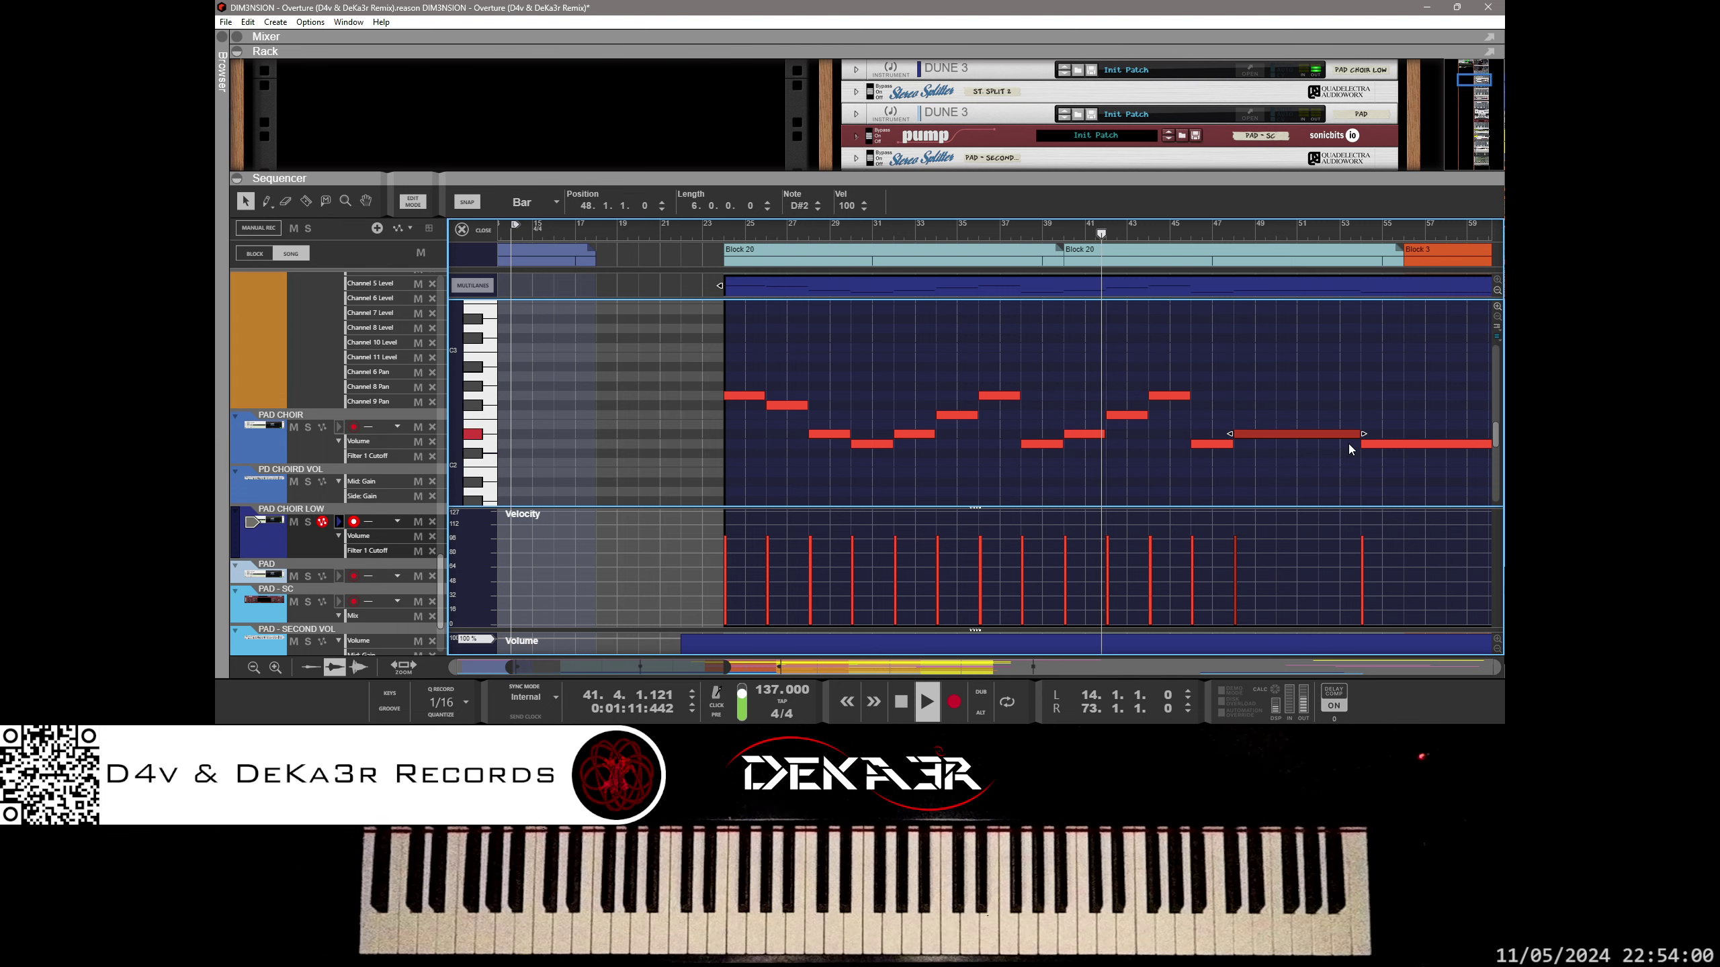
pyautogui.click(1370, 445)
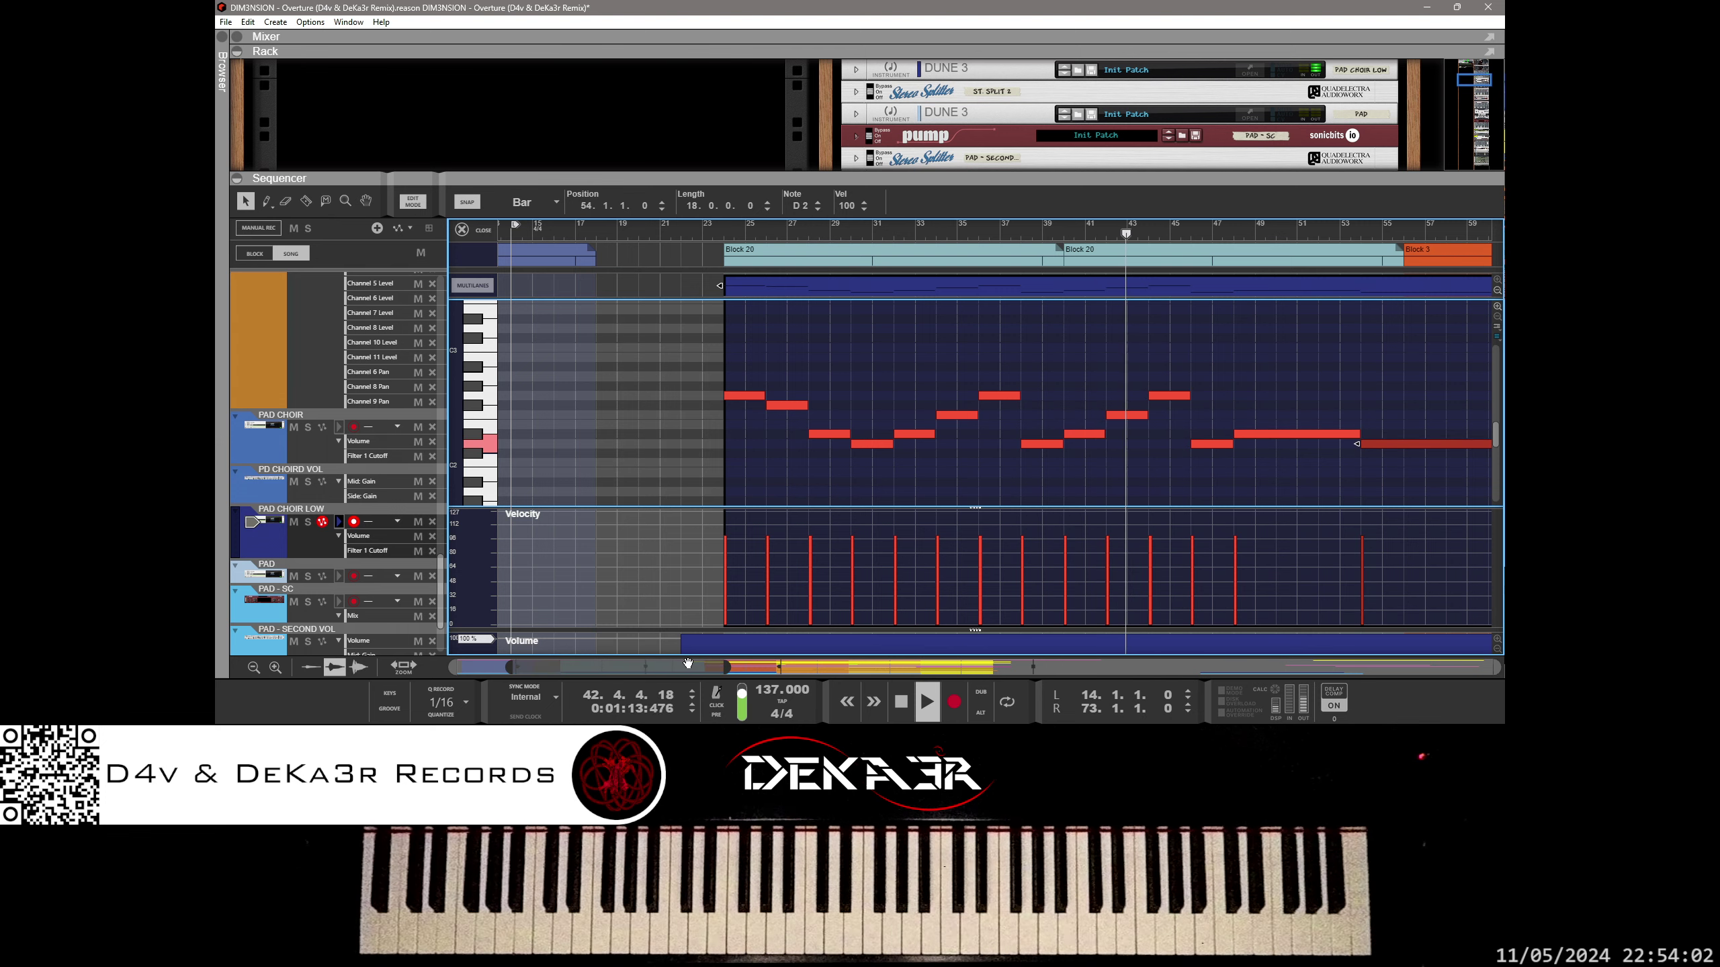
# Step: Close the PAD CHOIR LOW note editor and save the song
pyautogui.click(722, 669)
pyautogui.moveTo(723, 671); pyautogui.dragTo(628, 672)
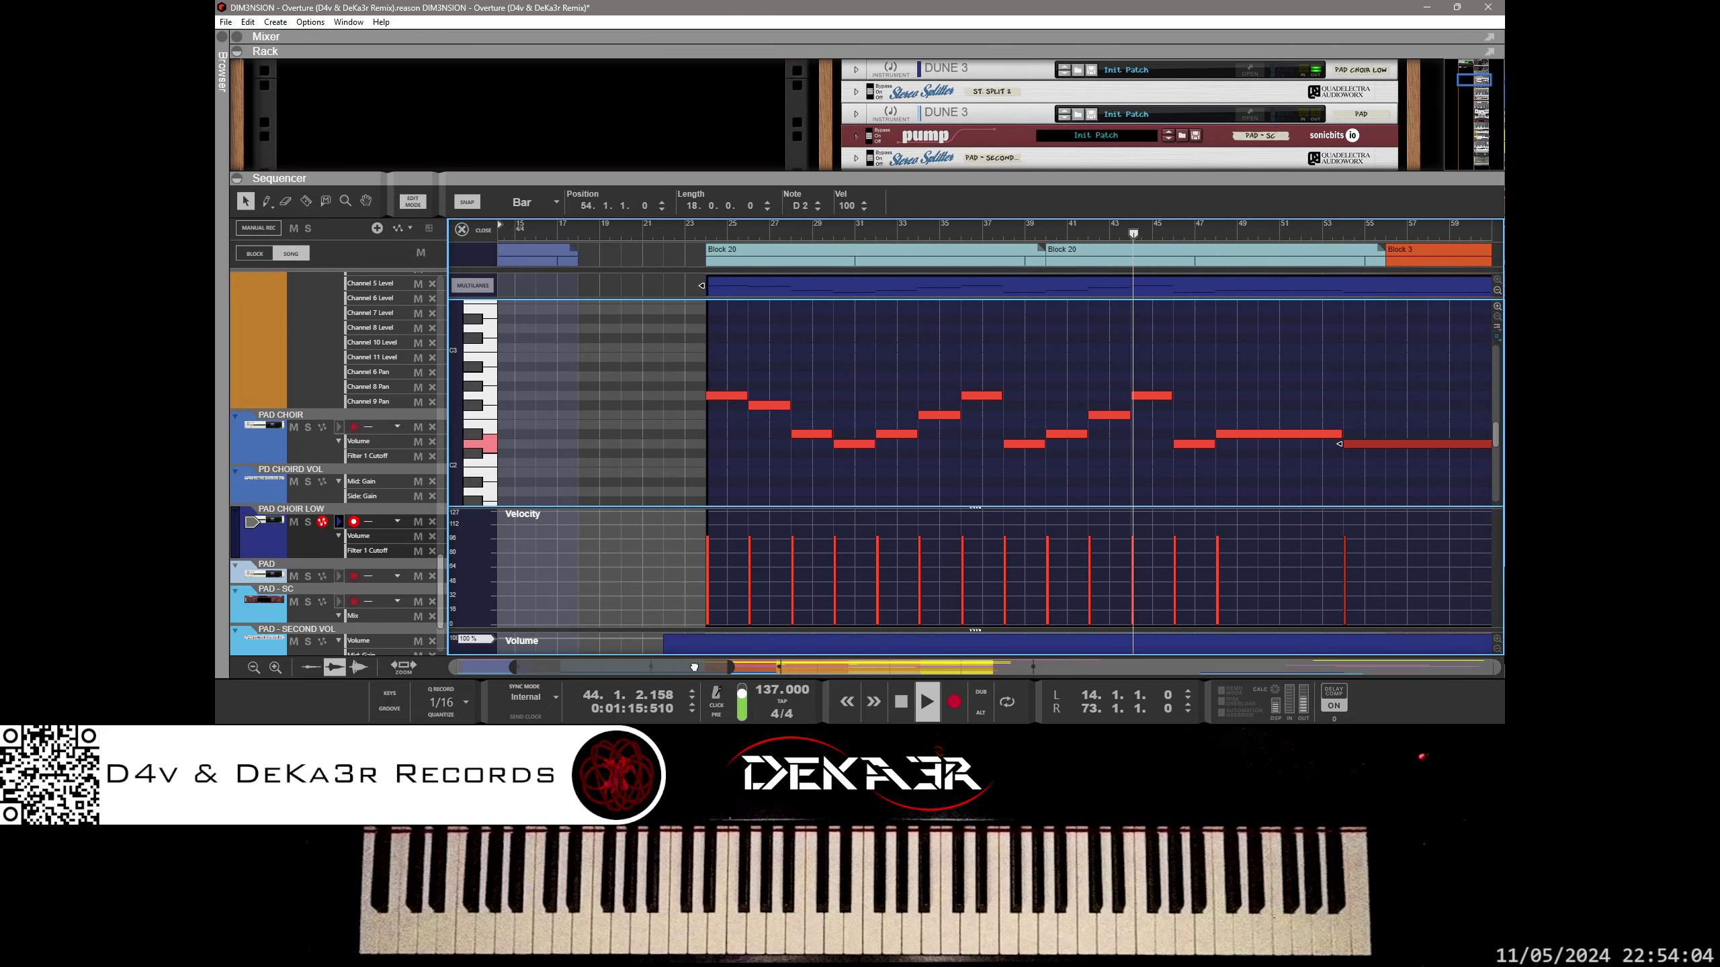
pyautogui.click(464, 230)
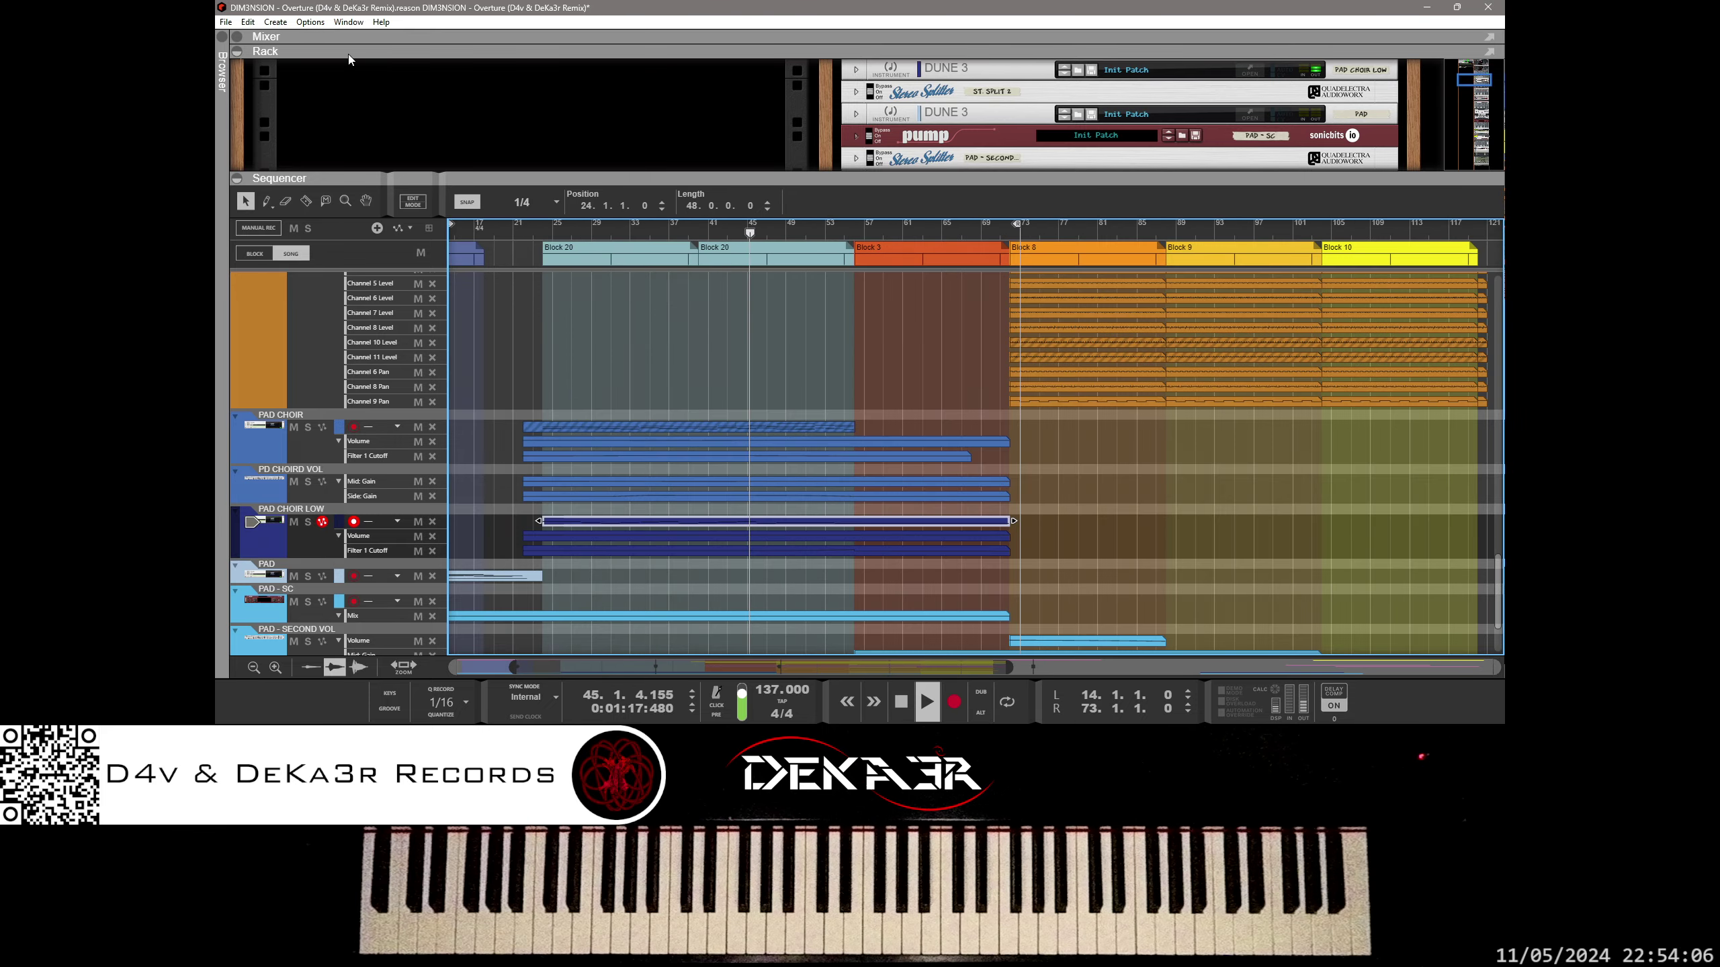
pyautogui.click(226, 22)
pyautogui.click(248, 124)
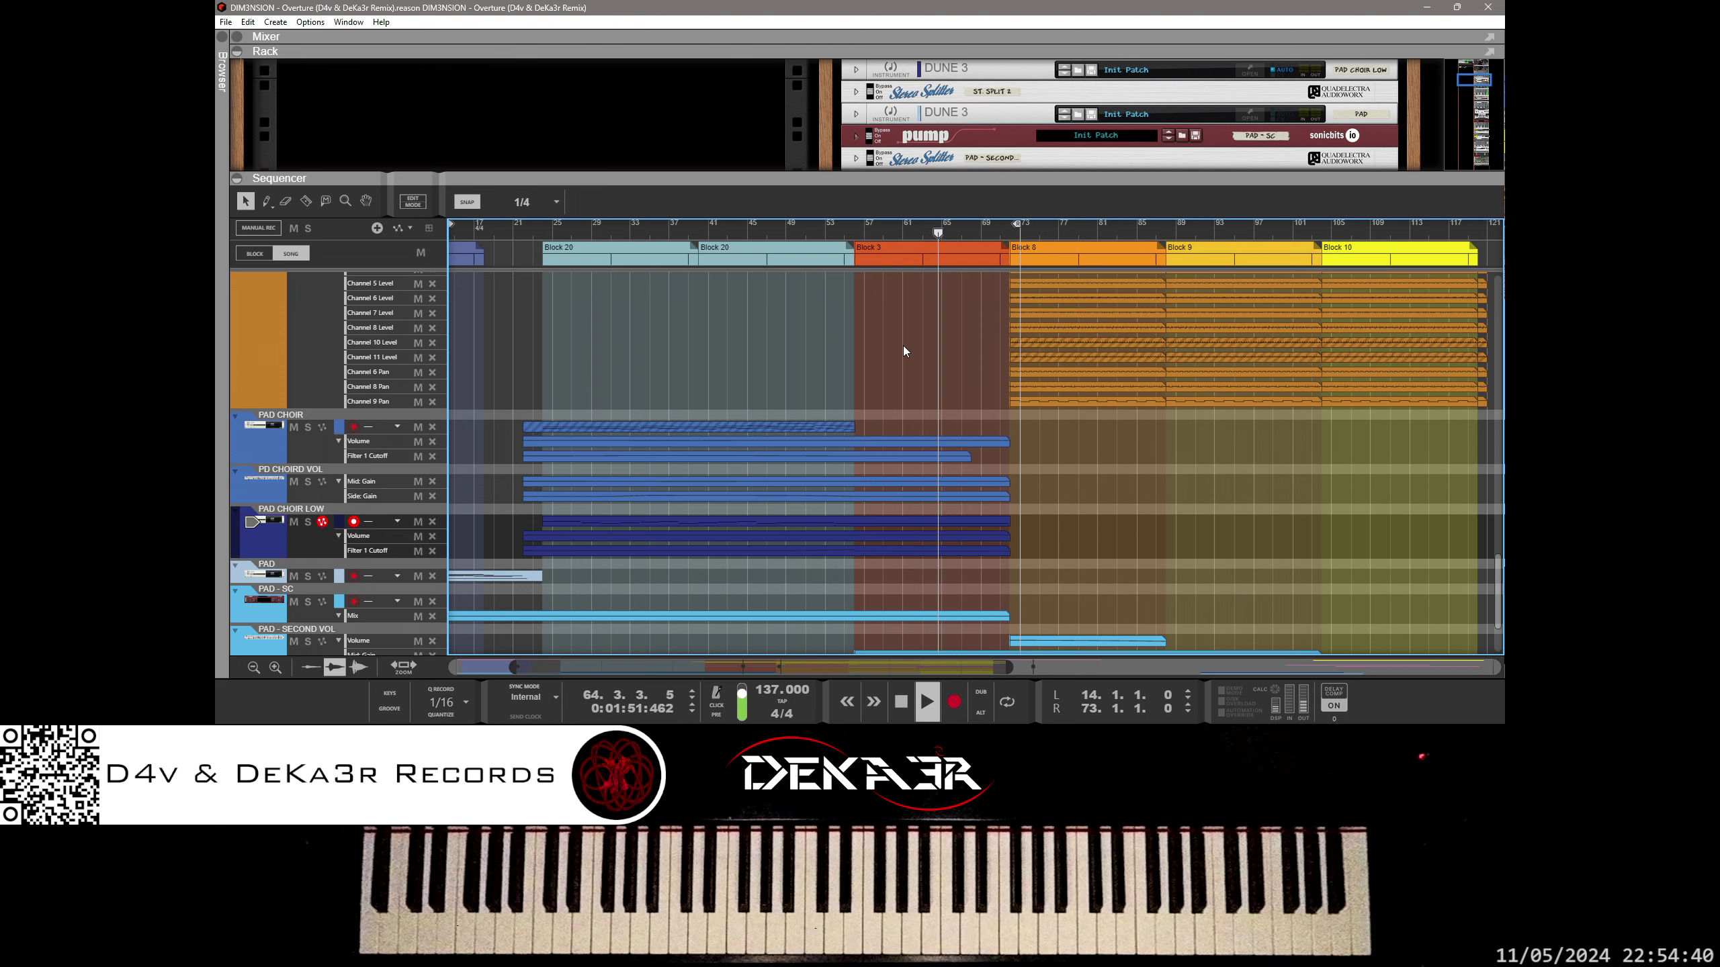
# Step: Replay from Block 3 and open the Filter 1 Cutoff automation clip of the PLK - SECOND - GUITARS? track for editing
pyautogui.click(857, 240)
pyautogui.scroll(10, 909, 390)
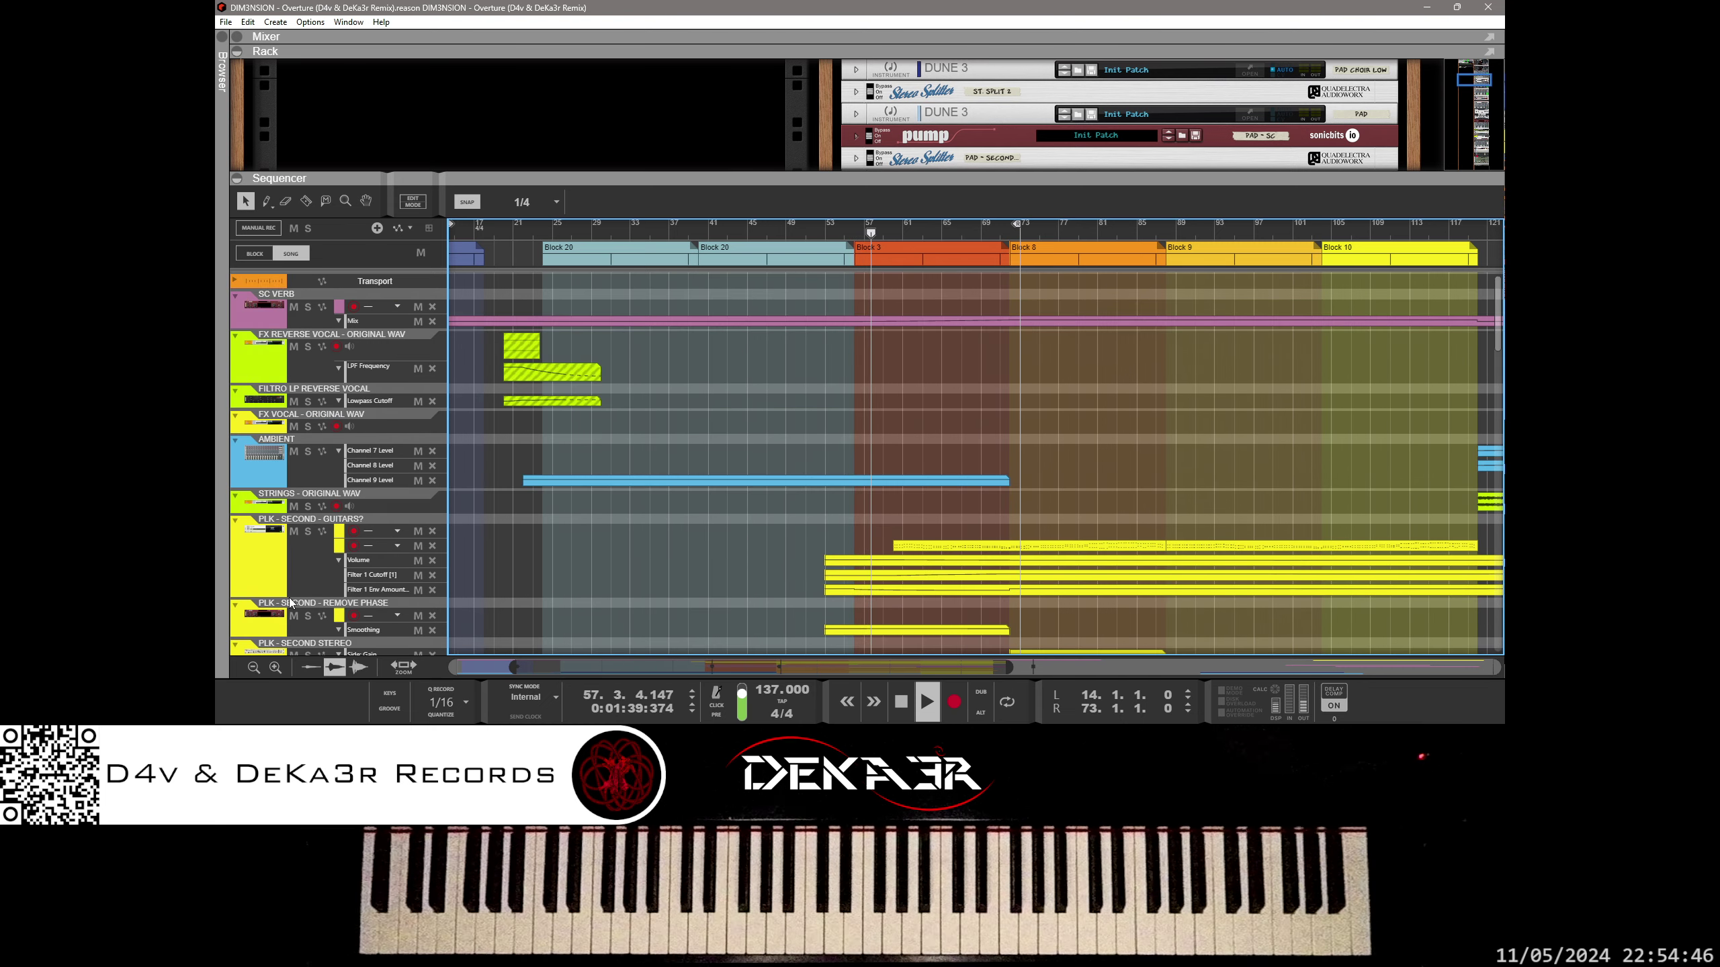
pyautogui.click(288, 618)
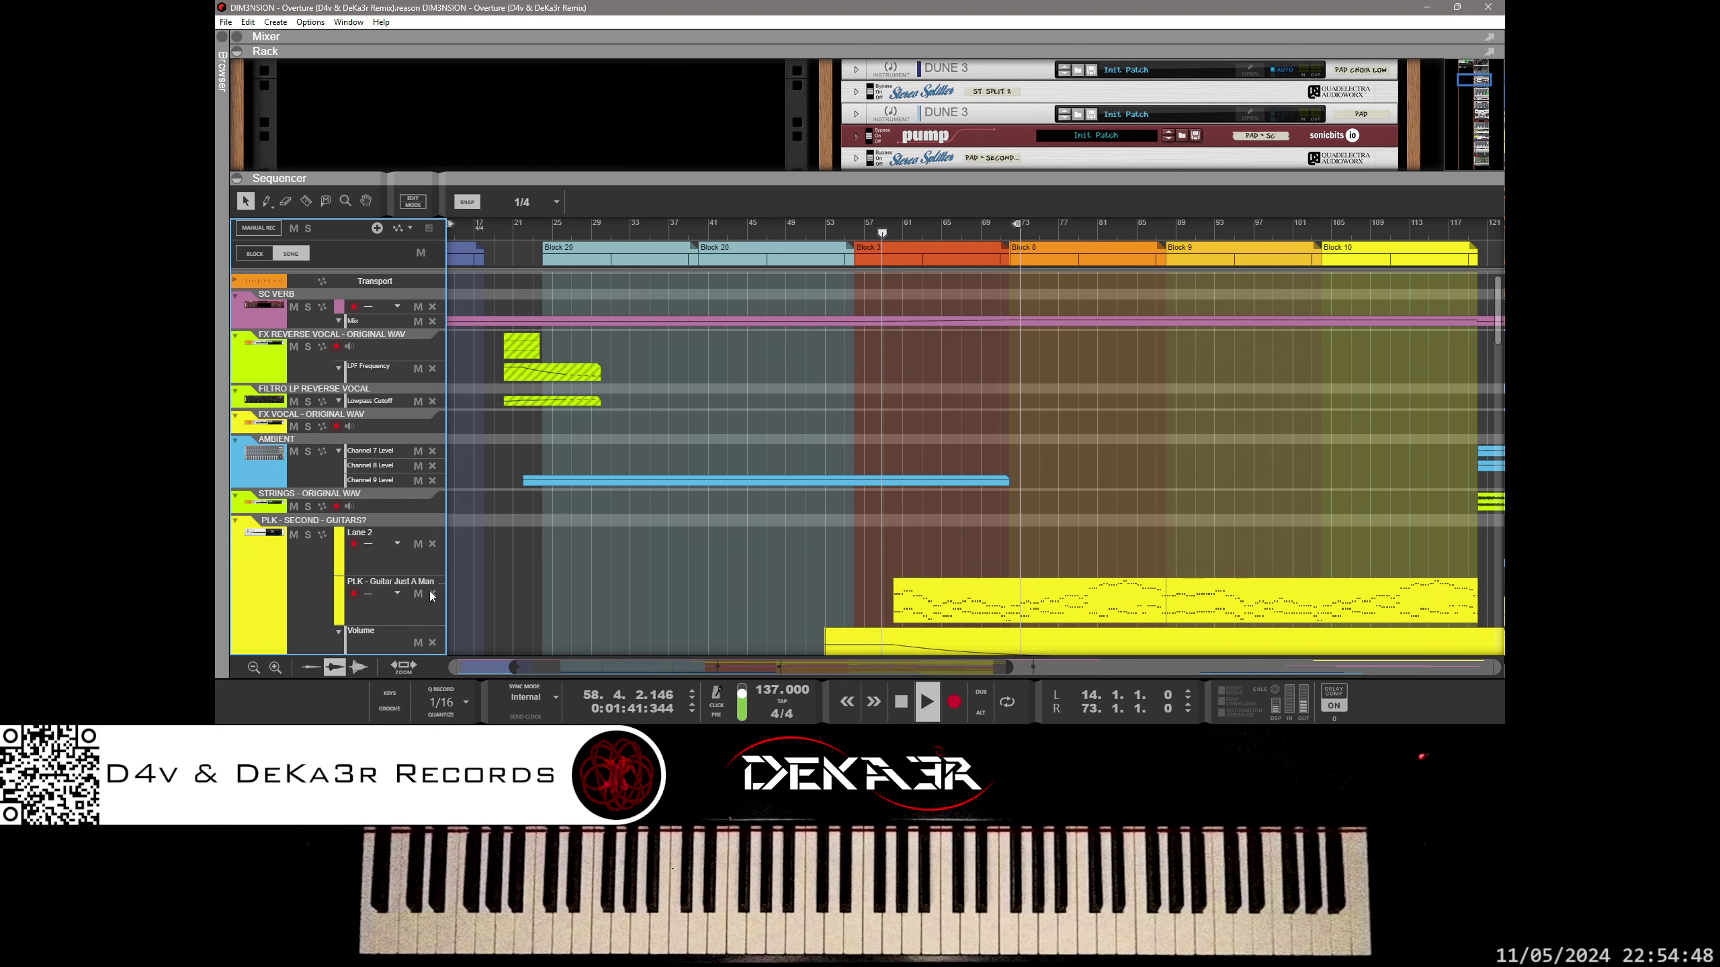
pyautogui.scroll(-3, 744, 518)
pyautogui.click(930, 429)
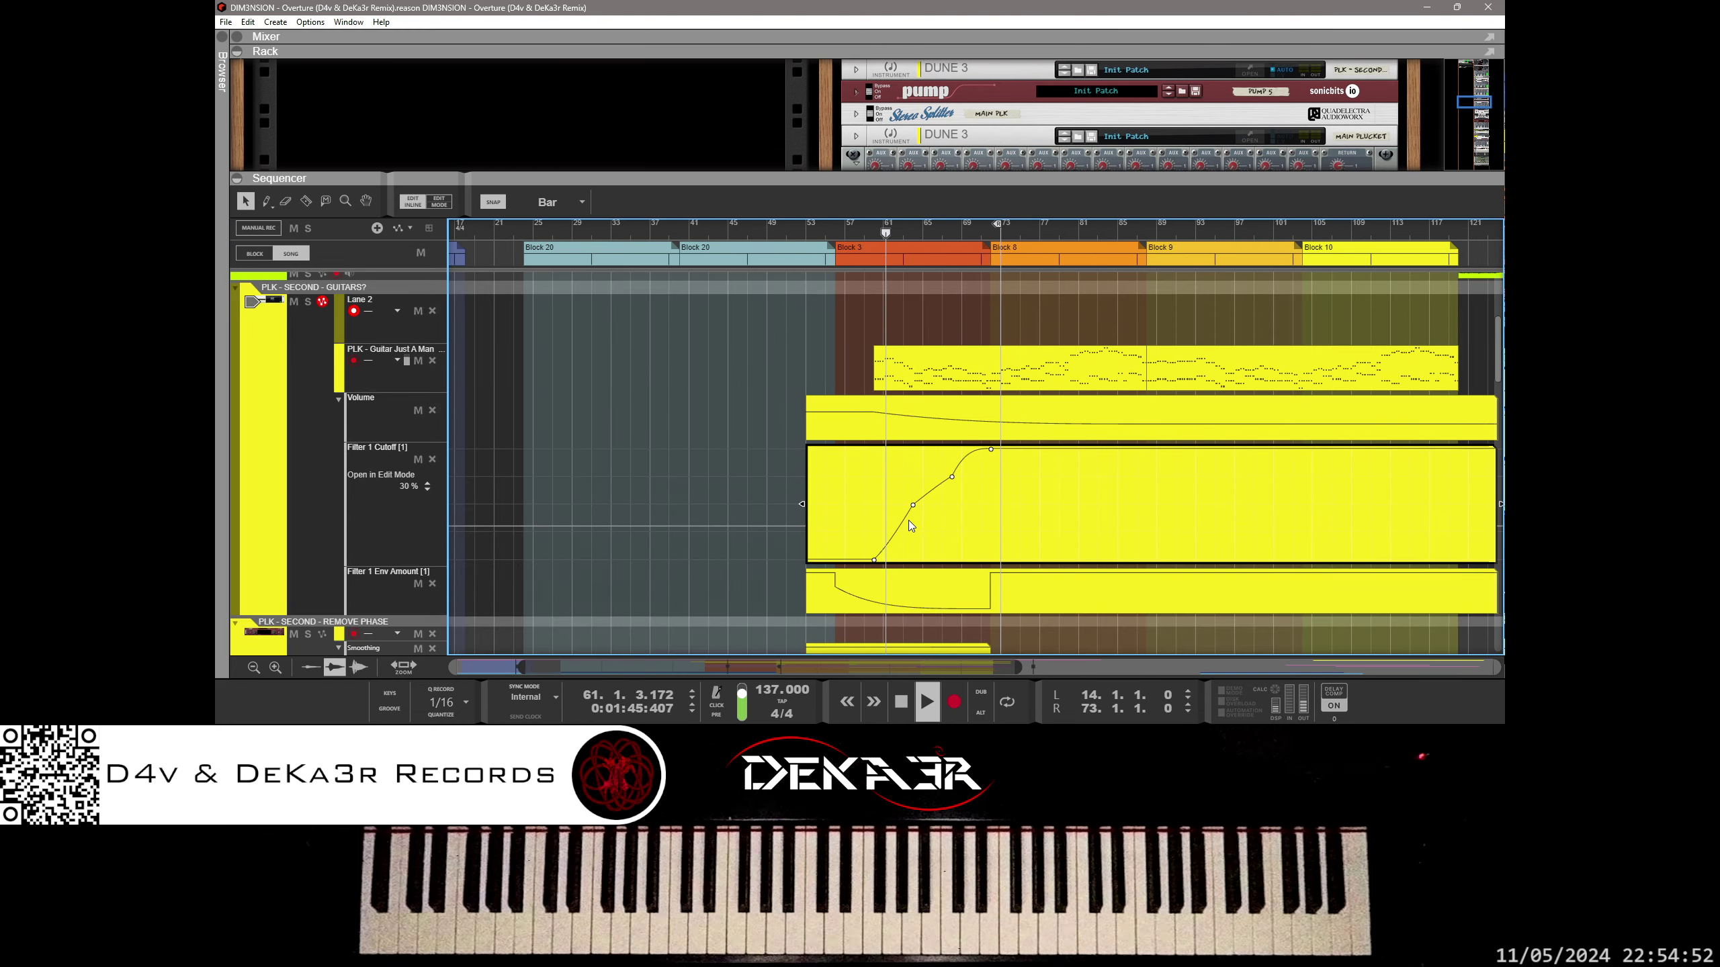
pyautogui.press('y')
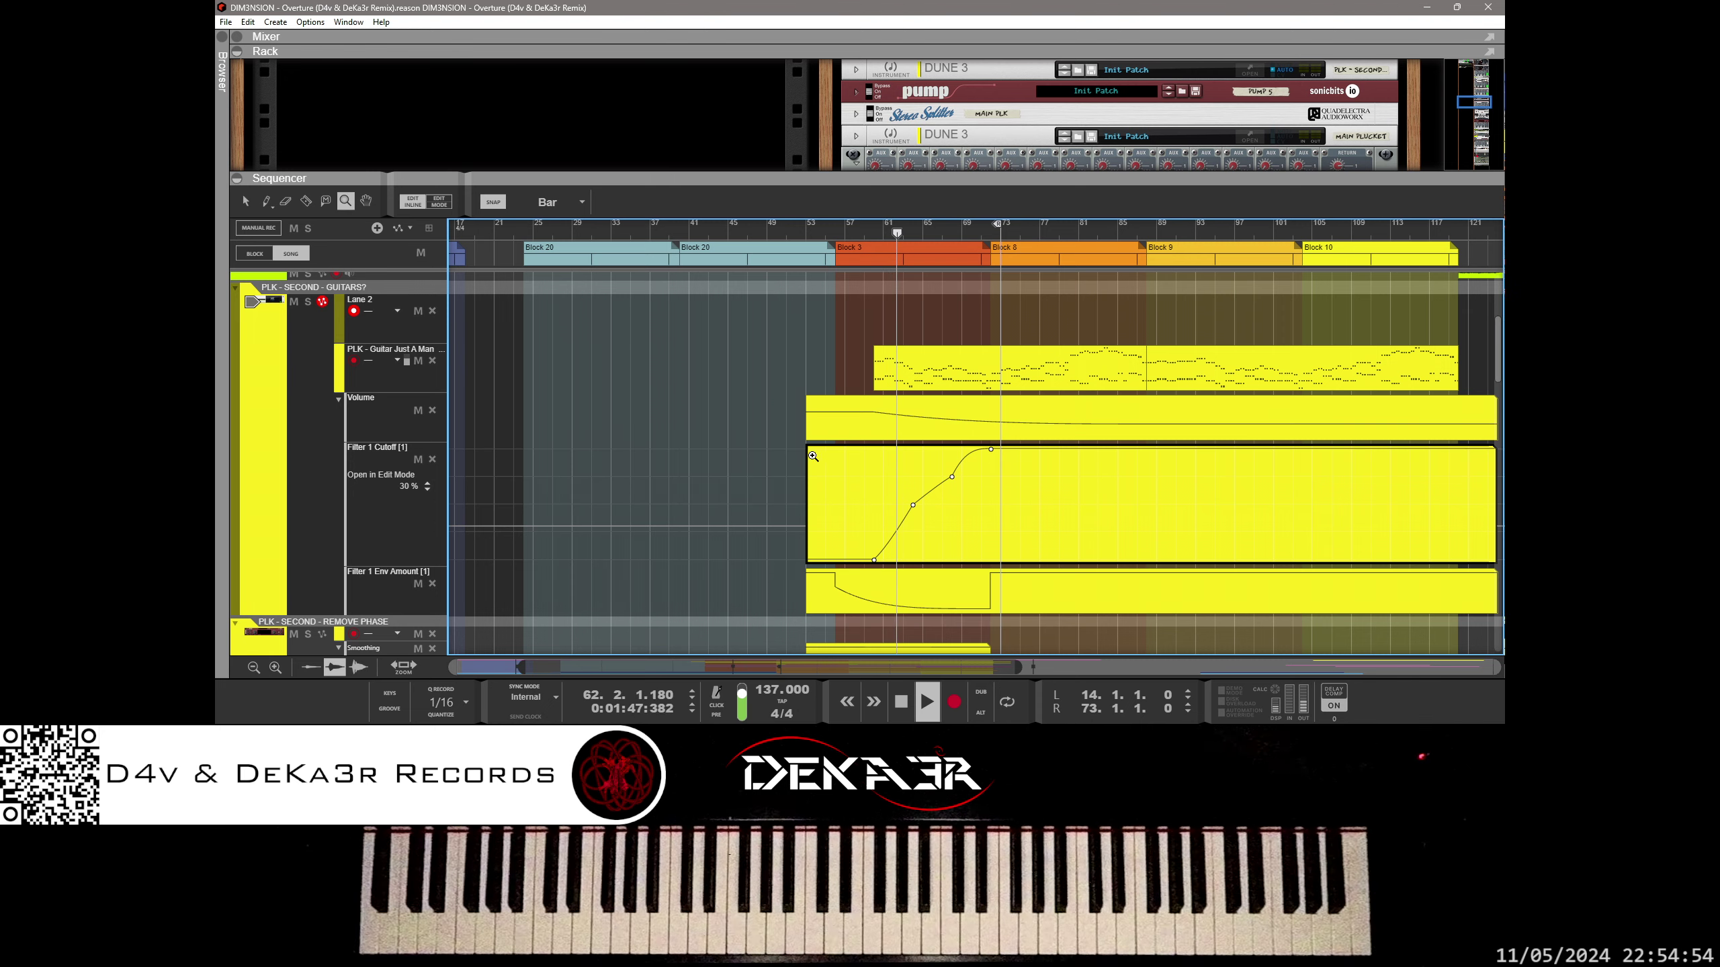
pyautogui.moveTo(807, 453); pyautogui.dragTo(1002, 540)
pyautogui.press('q')
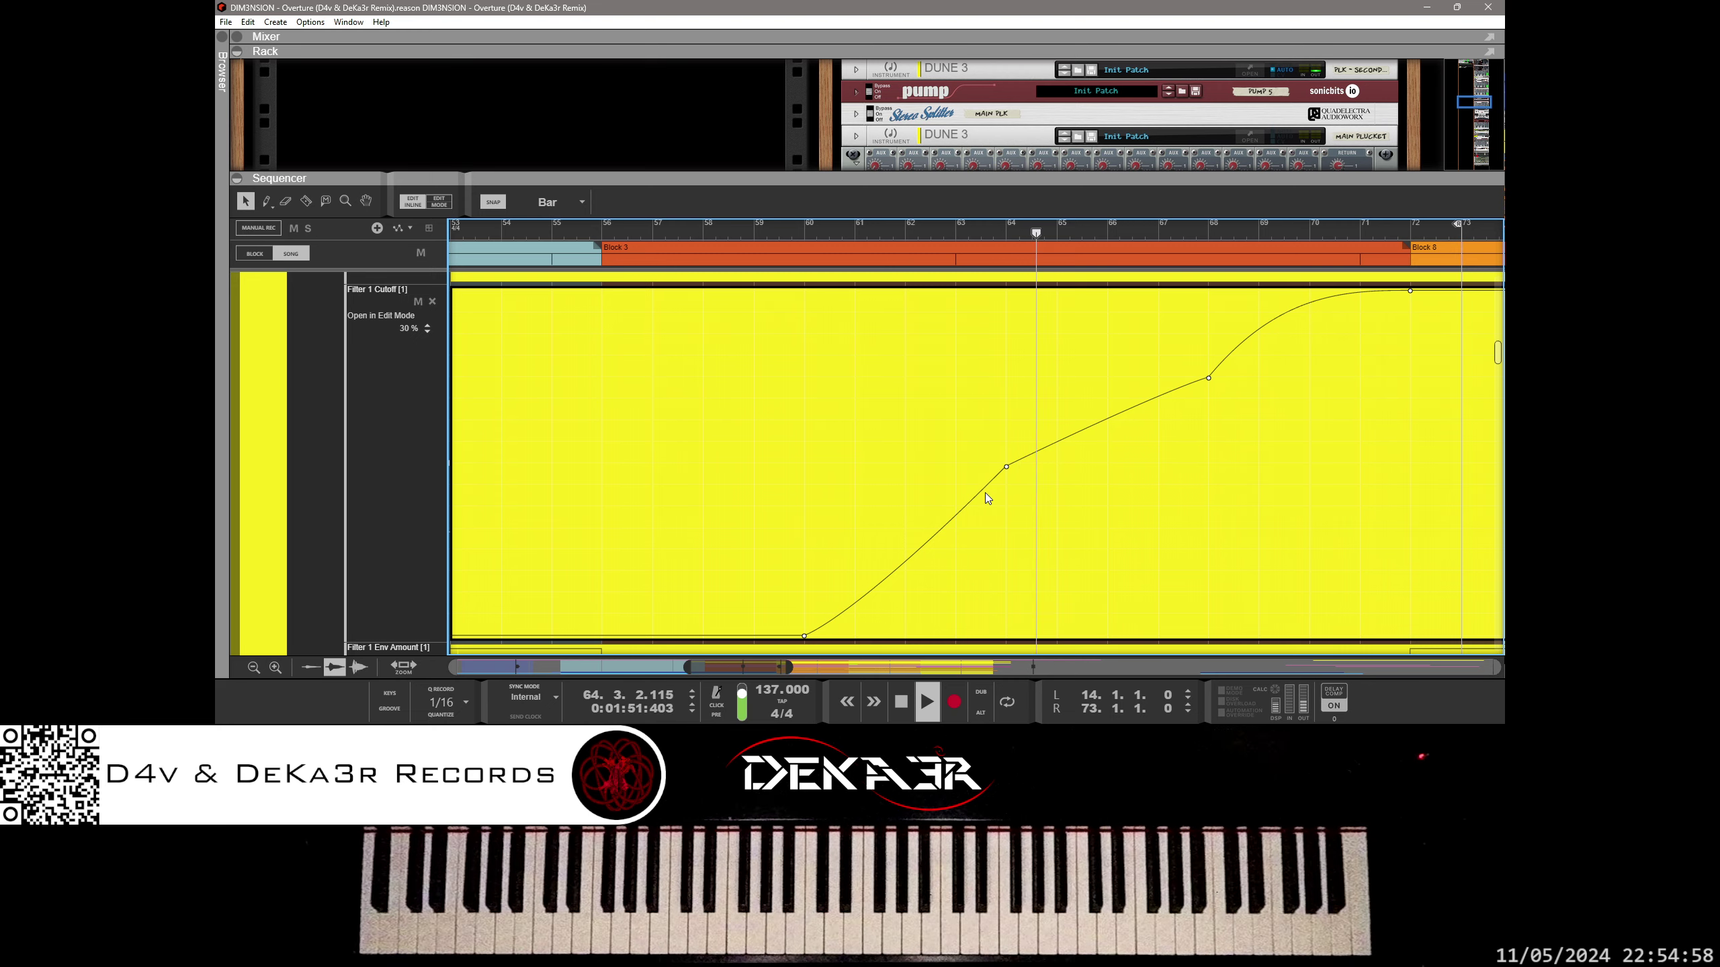
# Step: Using 1/32 snap, add a 41 % point at 63.4.2.120 to the Filter 1 Cutoff curve and save the song
pyautogui.click(558, 236)
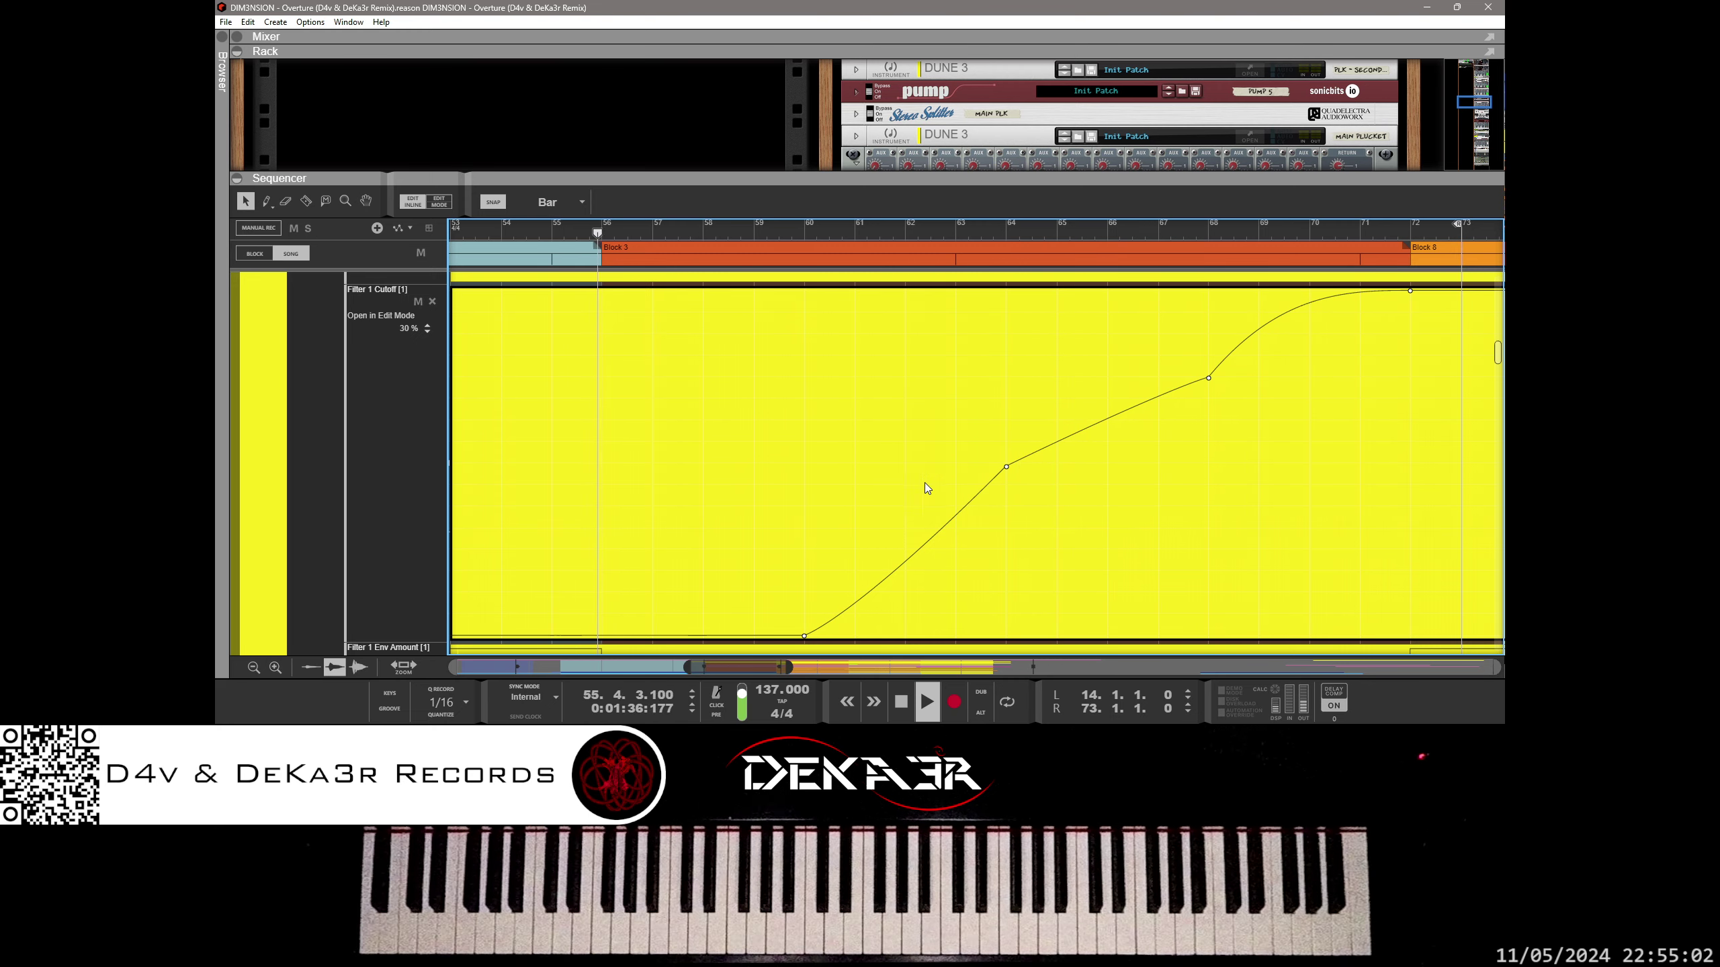
pyautogui.moveTo(981, 481); pyautogui.dragTo(754, 327)
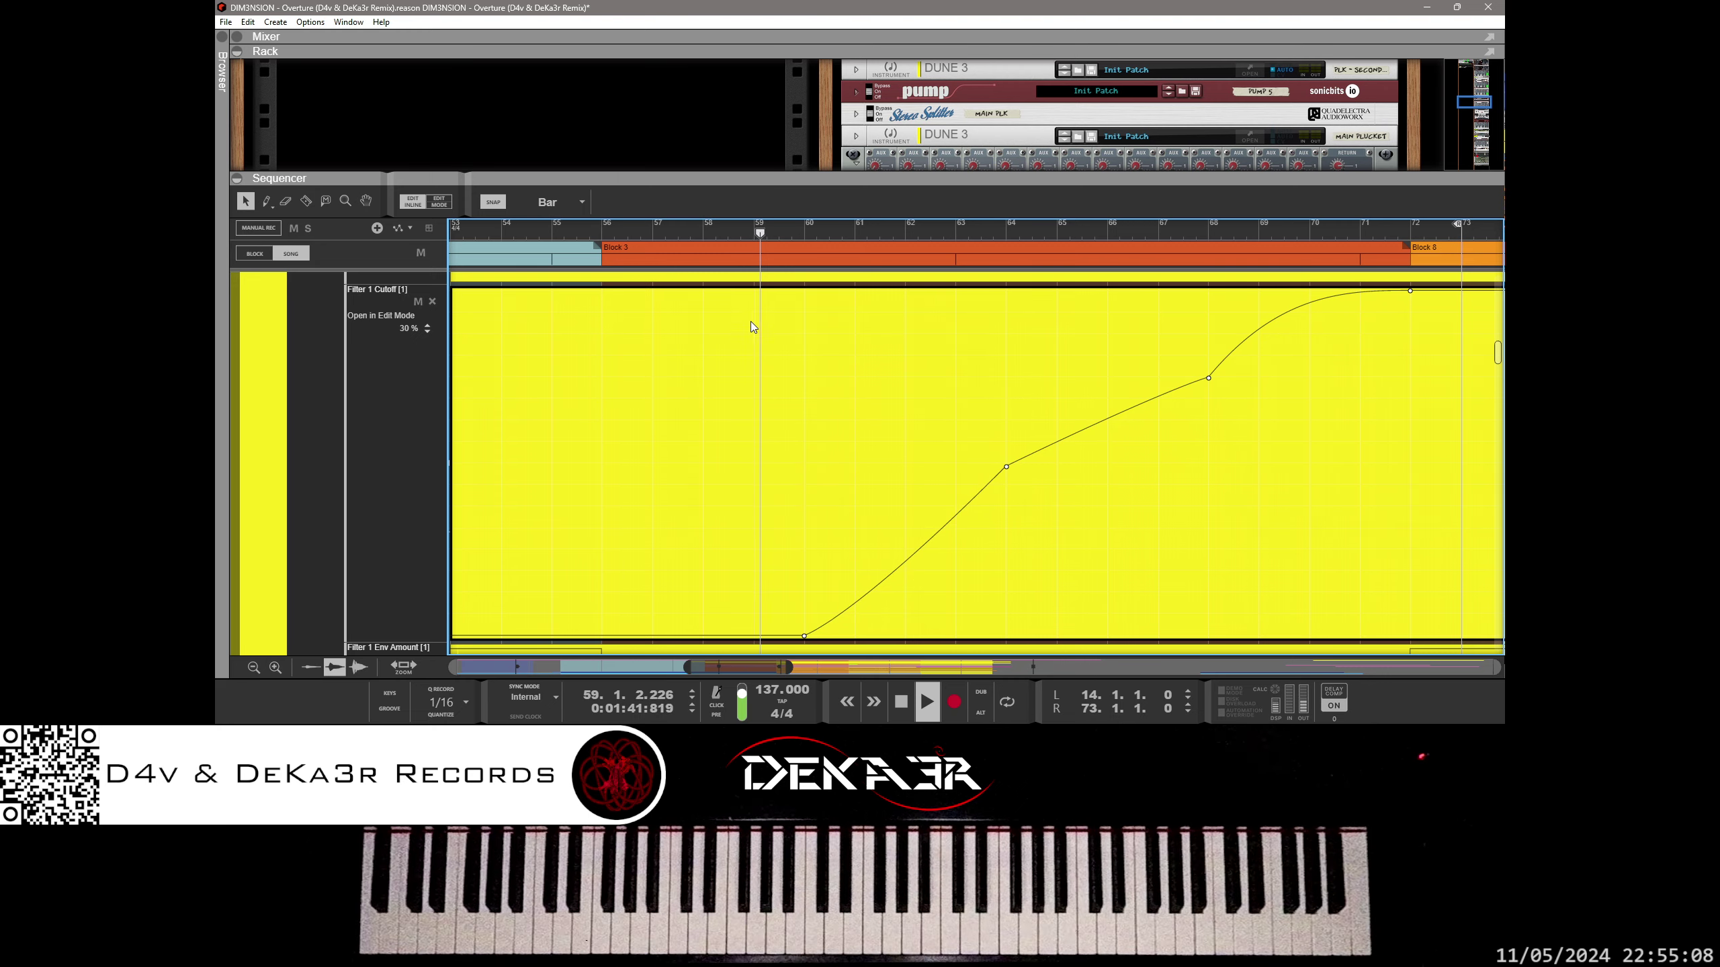
pyautogui.click(552, 202)
pyautogui.click(566, 336)
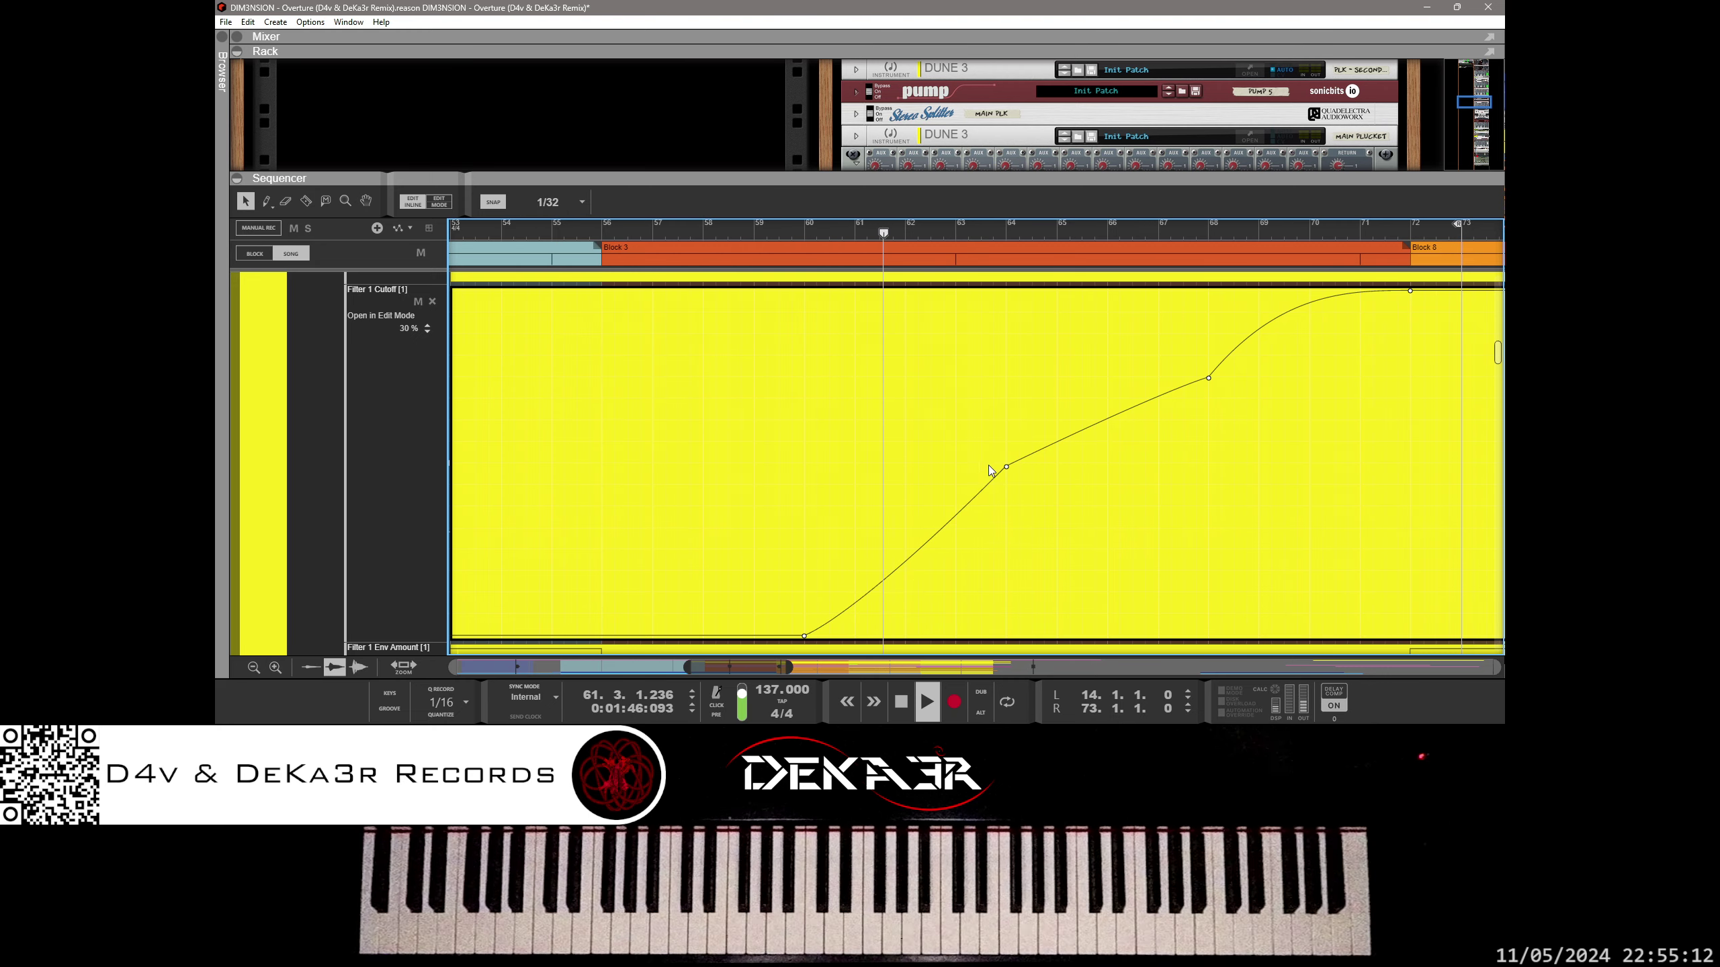
pyautogui.click(984, 488)
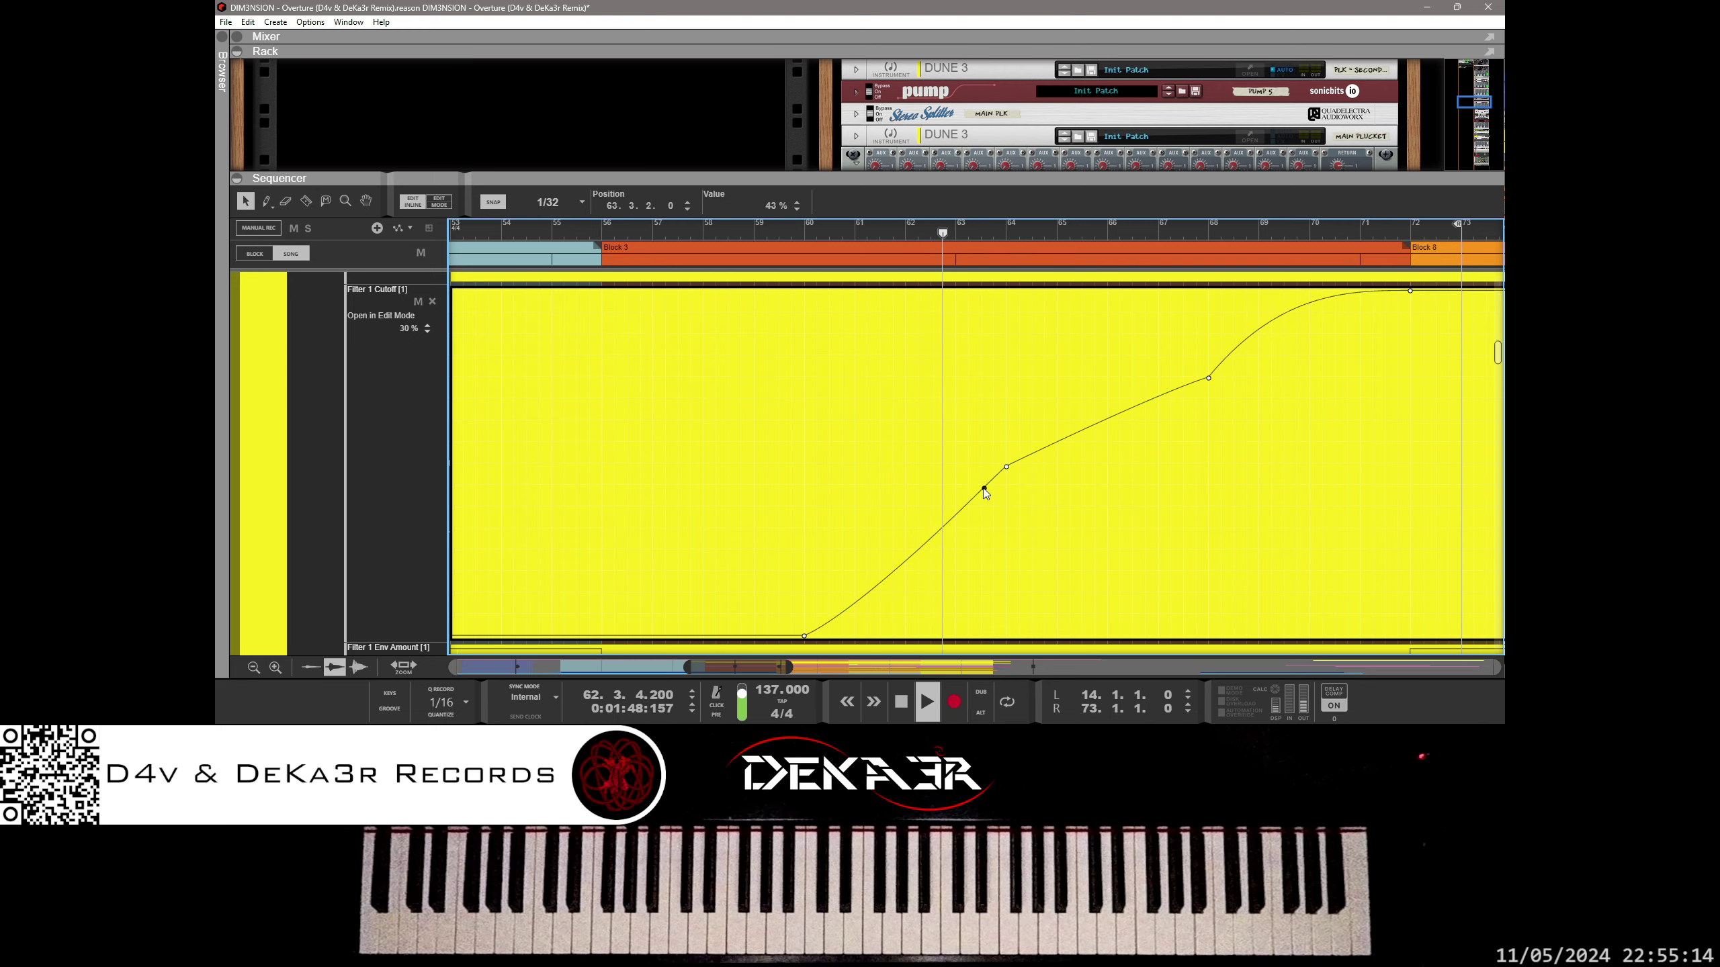
pyautogui.moveTo(985, 489); pyautogui.dragTo(1000, 497)
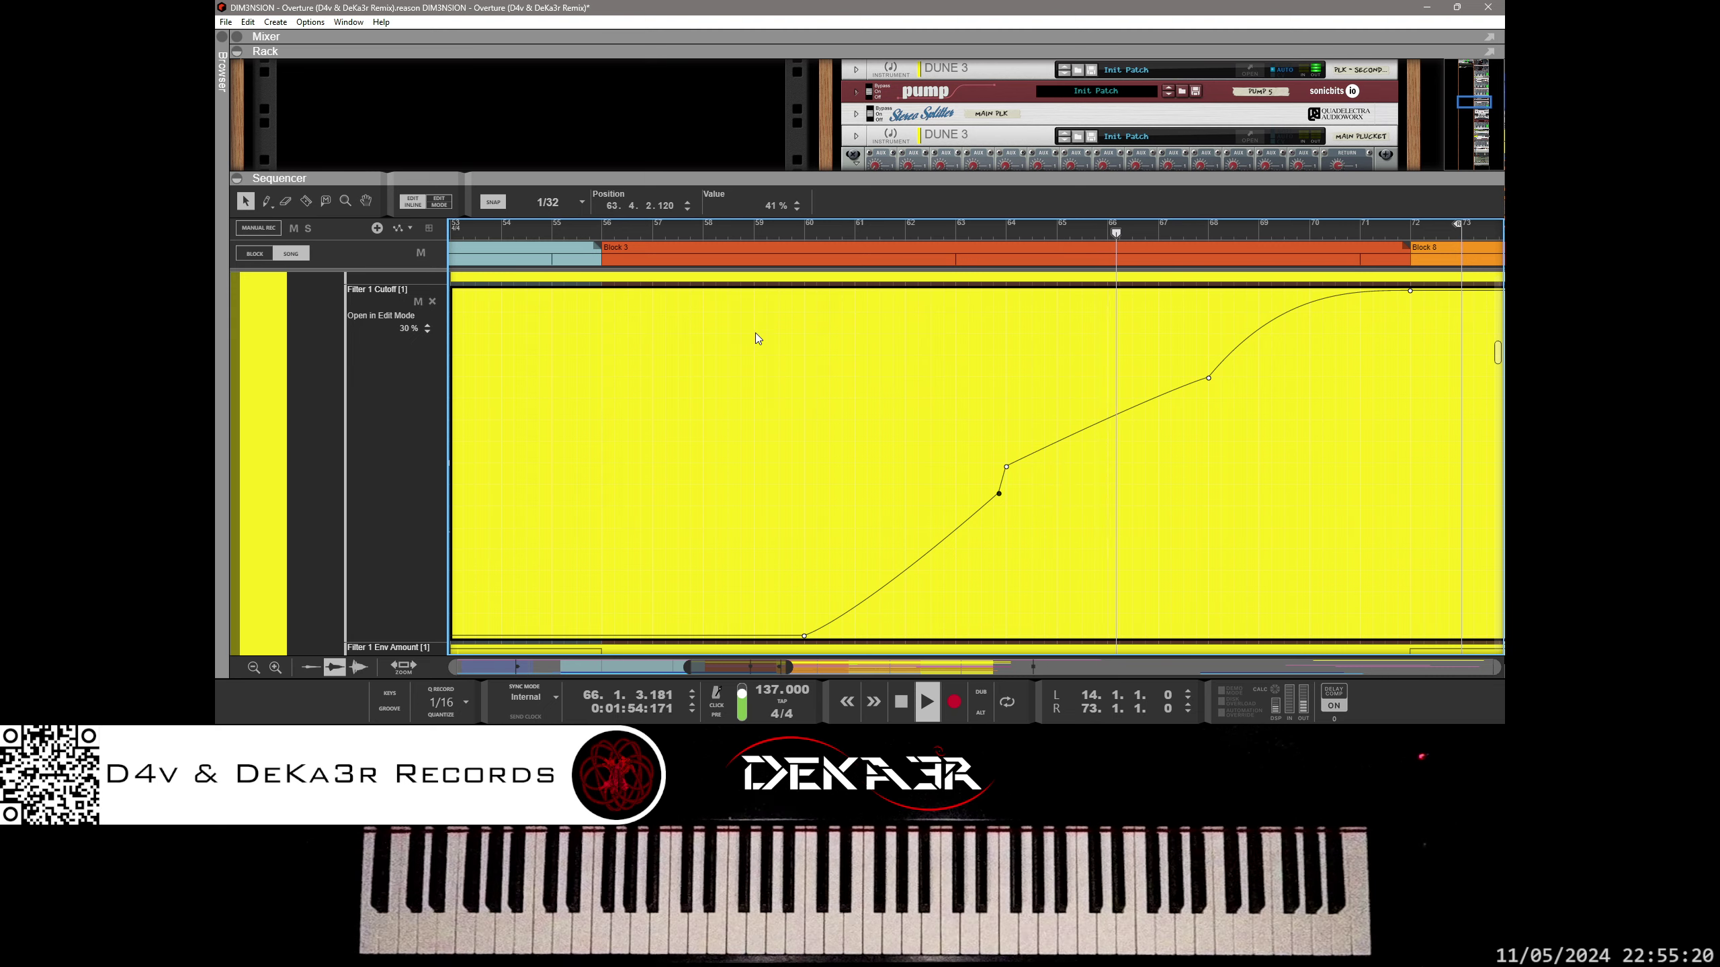
pyautogui.click(575, 228)
pyautogui.hotkey('ctrl', 's')
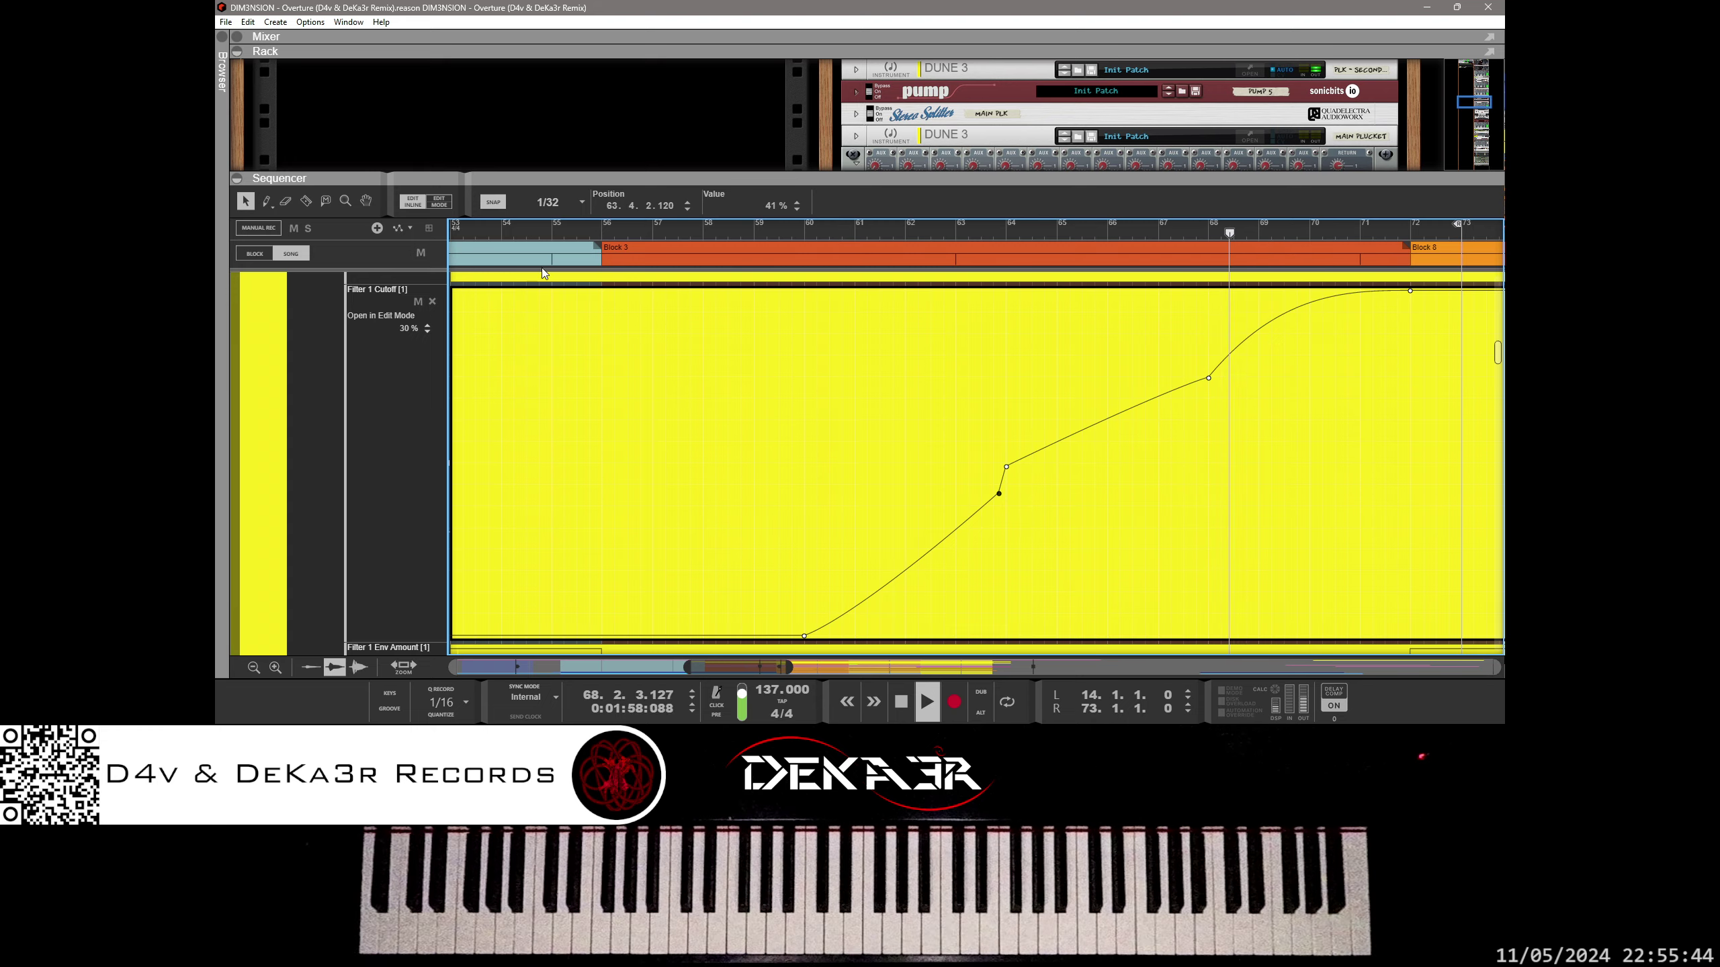
# Step: Examine the tracks from Block 3 through Block 10 while the song plays on
pyautogui.hotkey('shift', 'Tab')
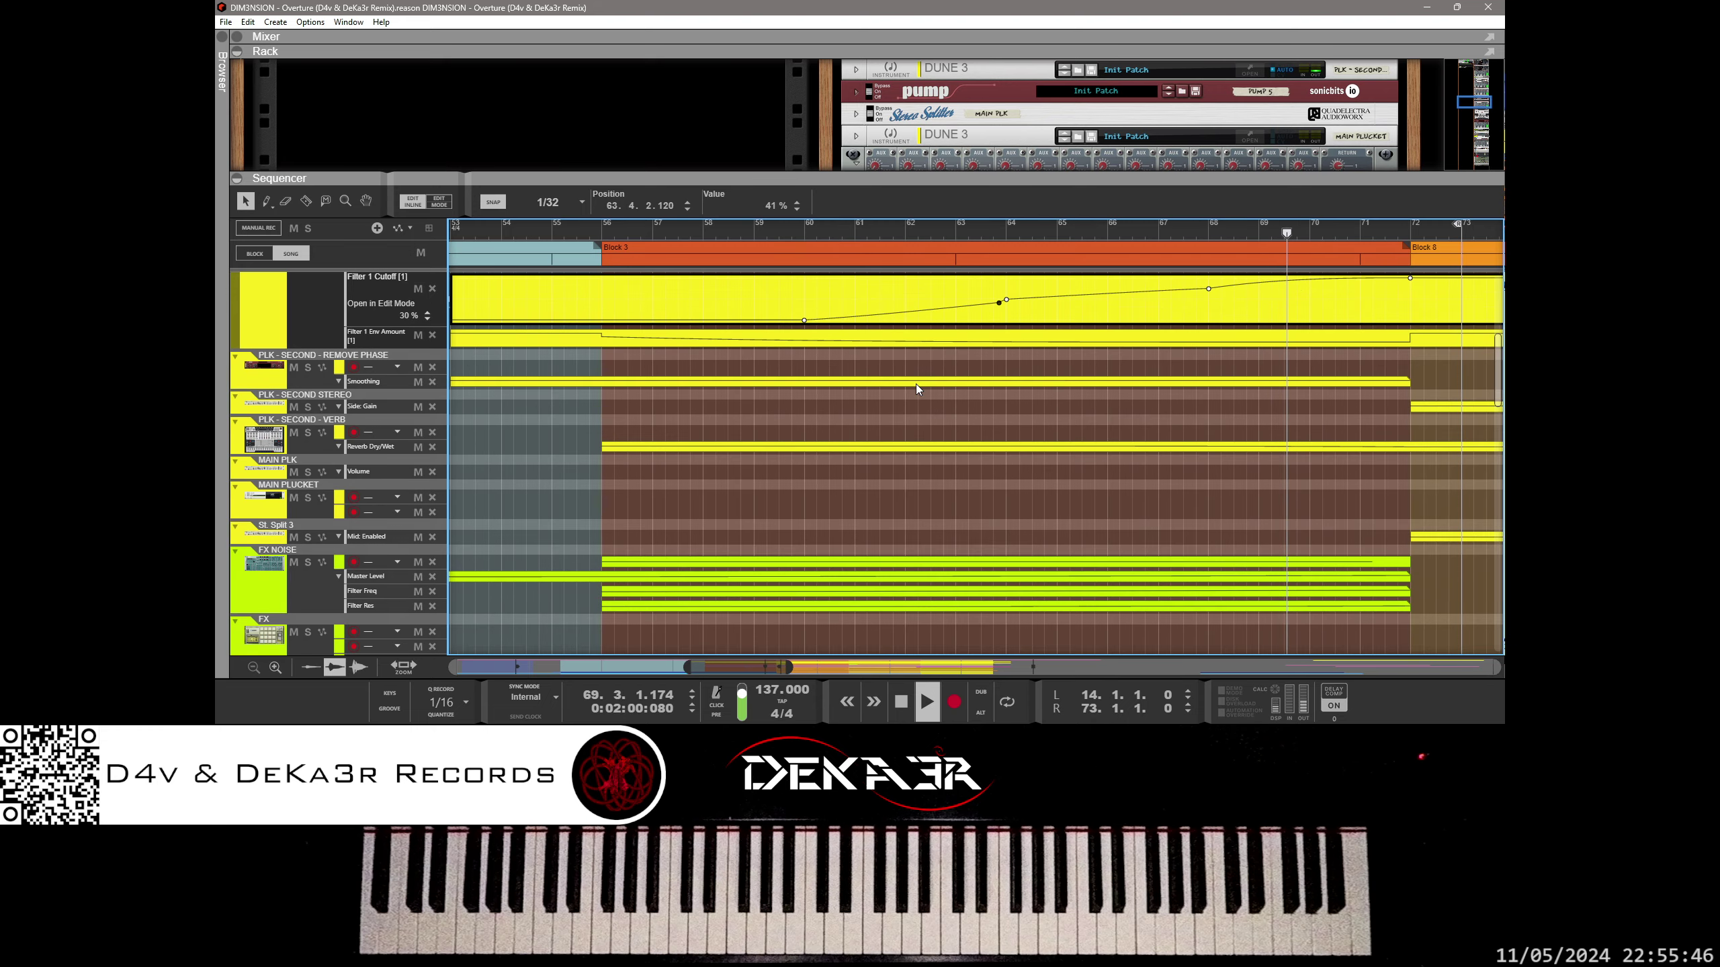
pyautogui.moveTo(785, 667); pyautogui.dragTo(1014, 669)
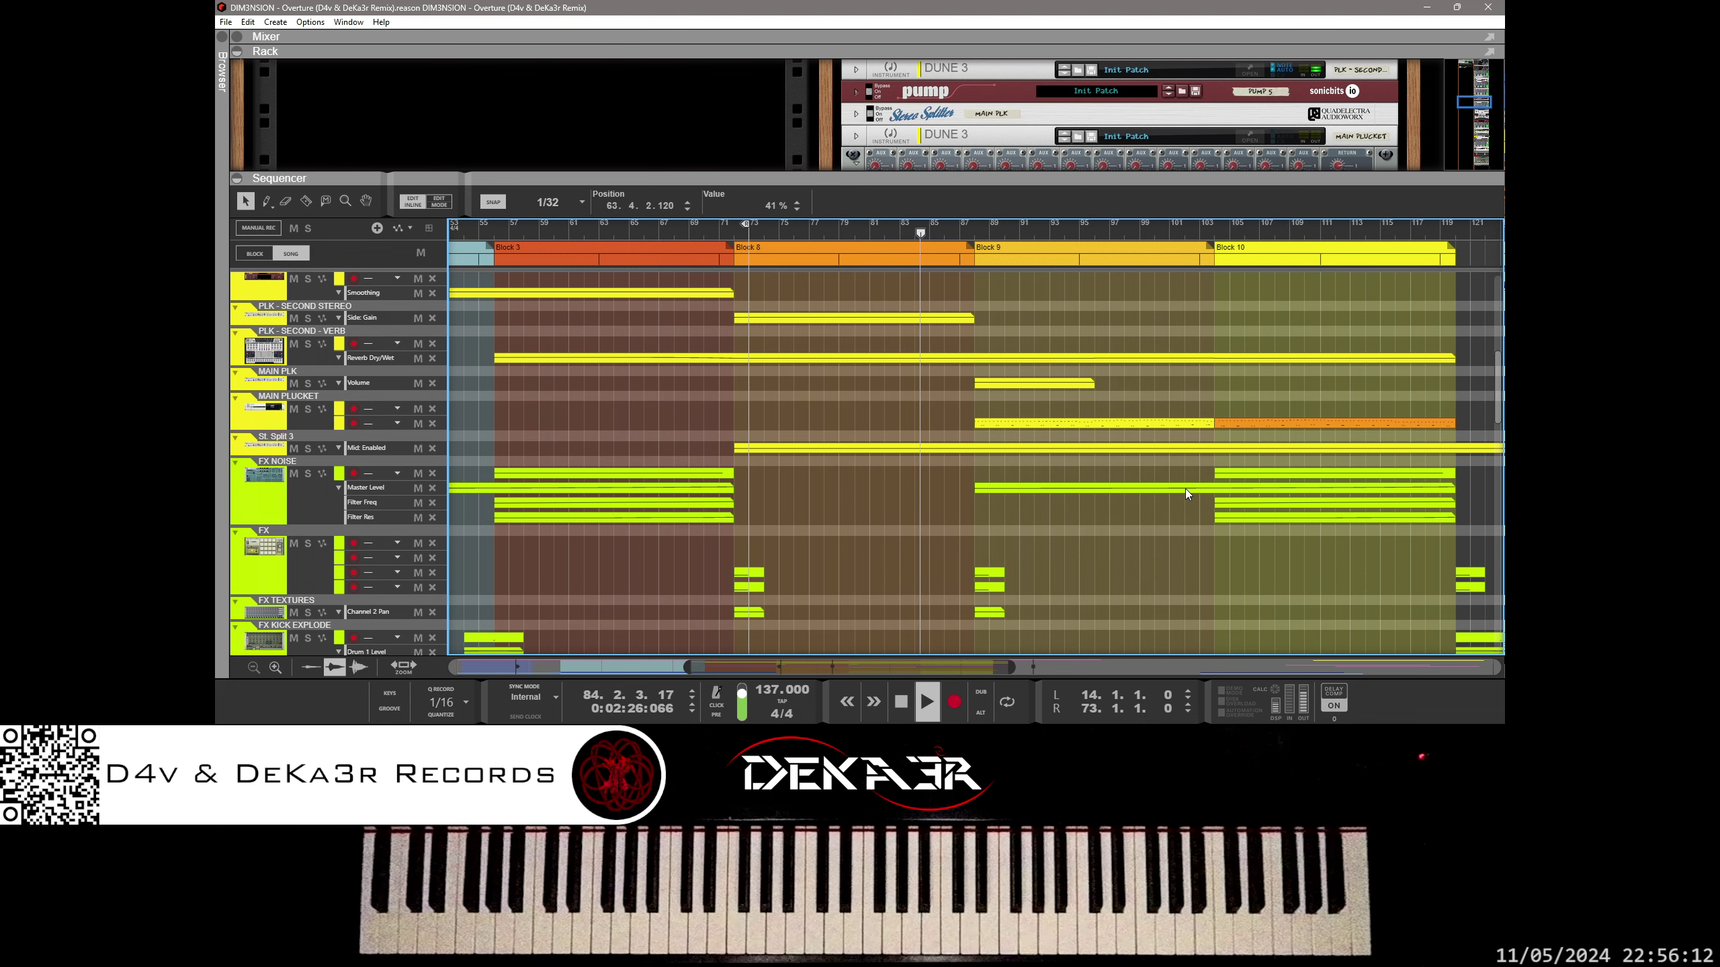
pyautogui.scroll(10, 1184, 452)
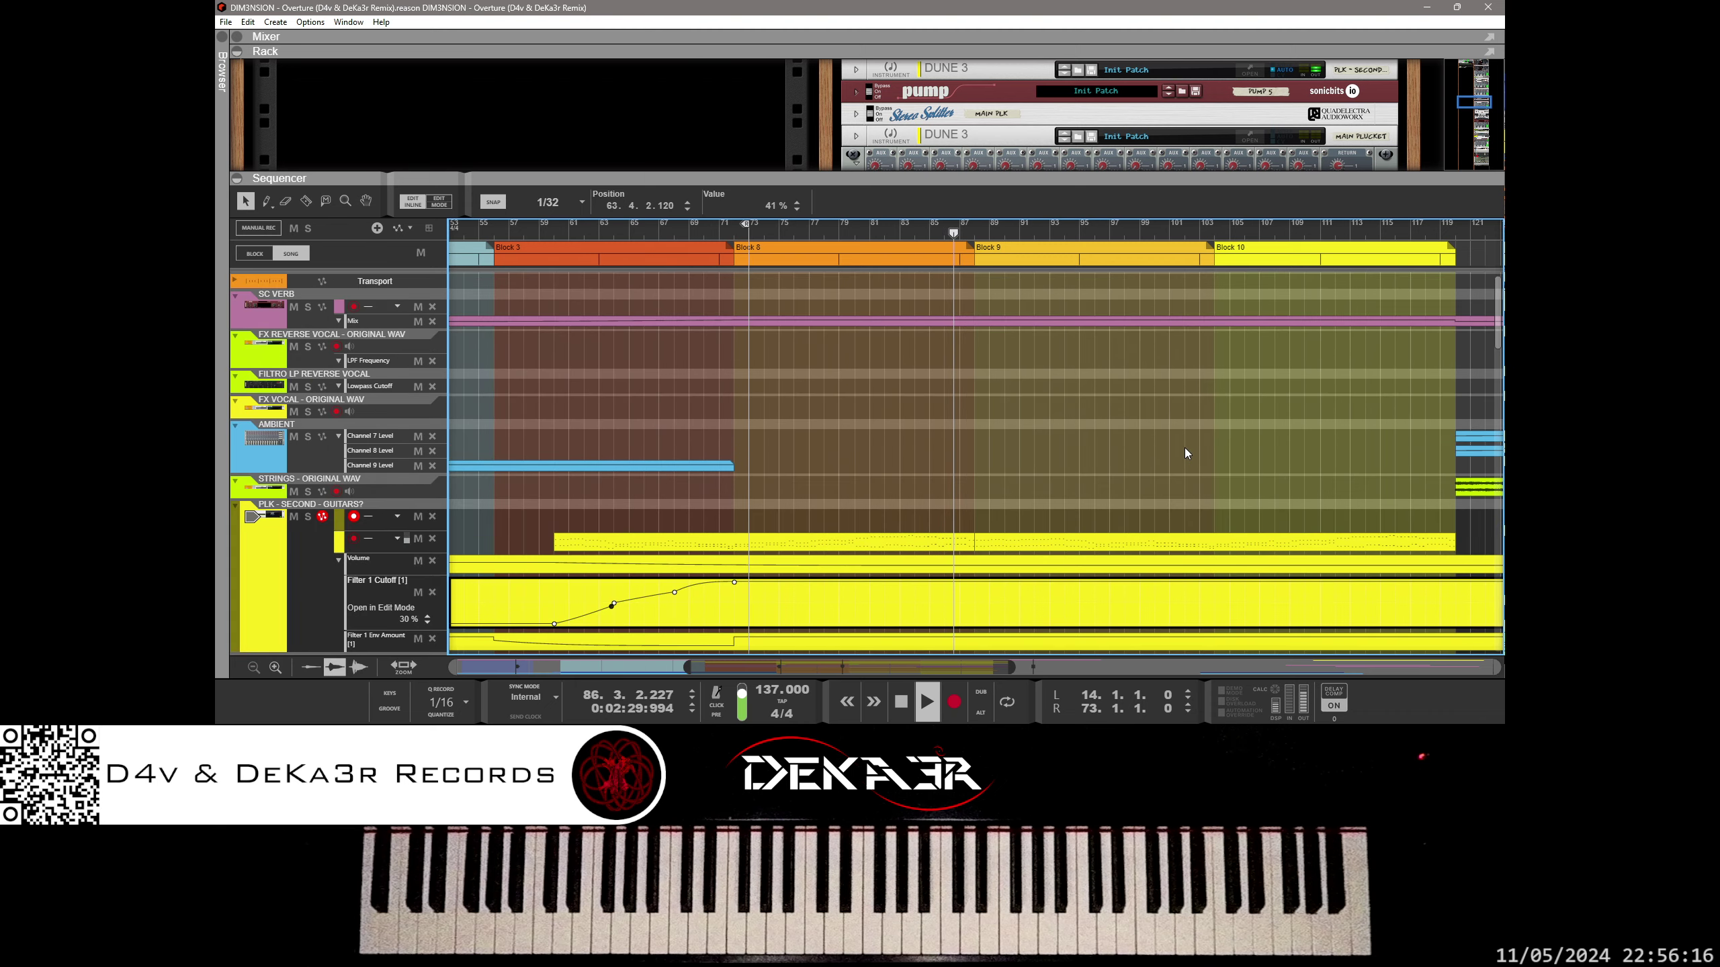
pyautogui.scroll(-5, 1181, 402)
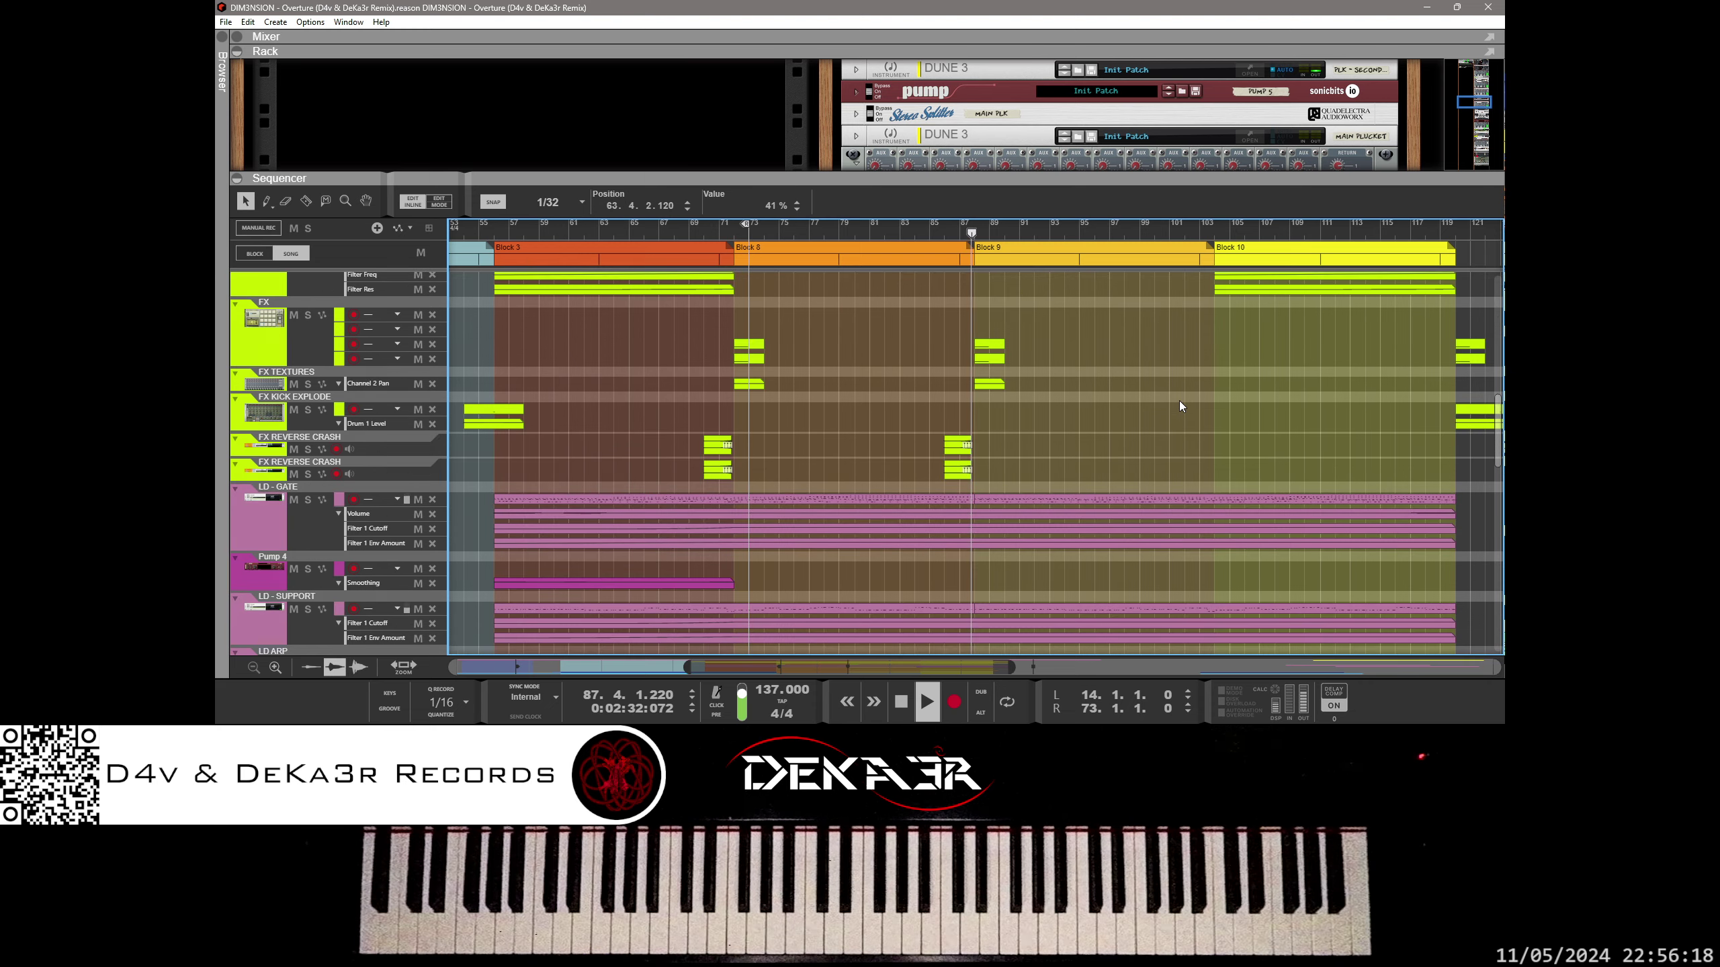
# Step: Replay from just before Block 9 and replace the FX TEXTURES Channel 2 Pan clip at 88.1.1.0 with a pasted two-bar clip
pyautogui.scroll(5, 1179, 400)
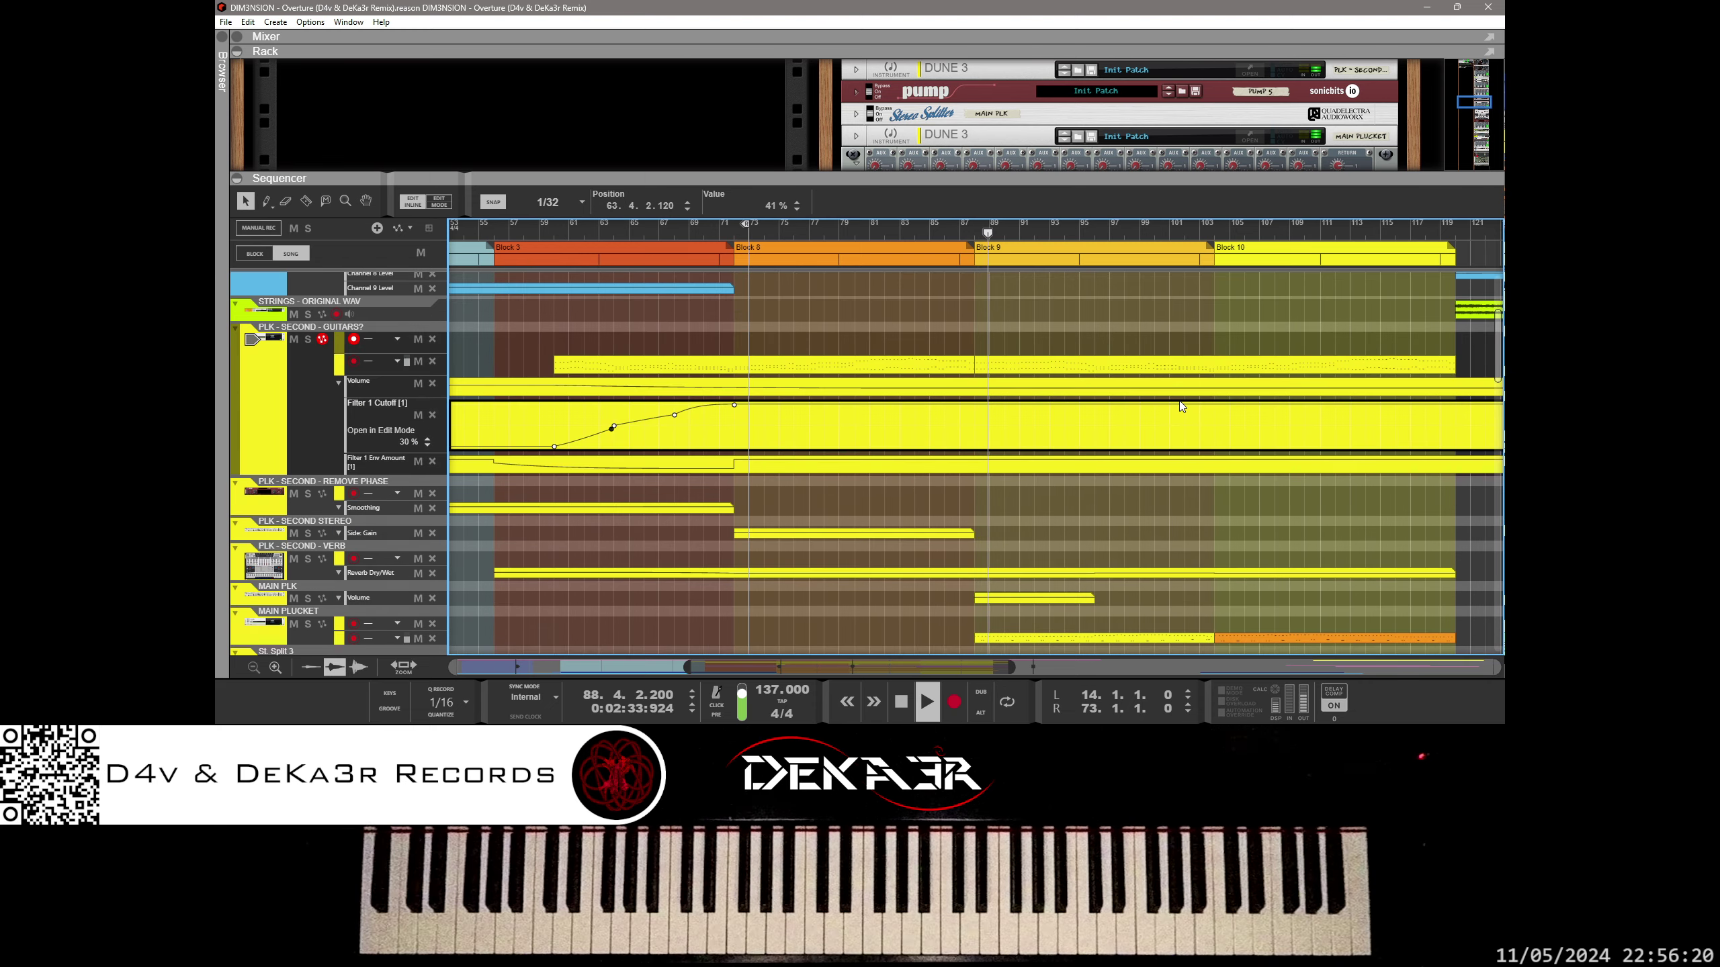
pyautogui.scroll(5, 1180, 400)
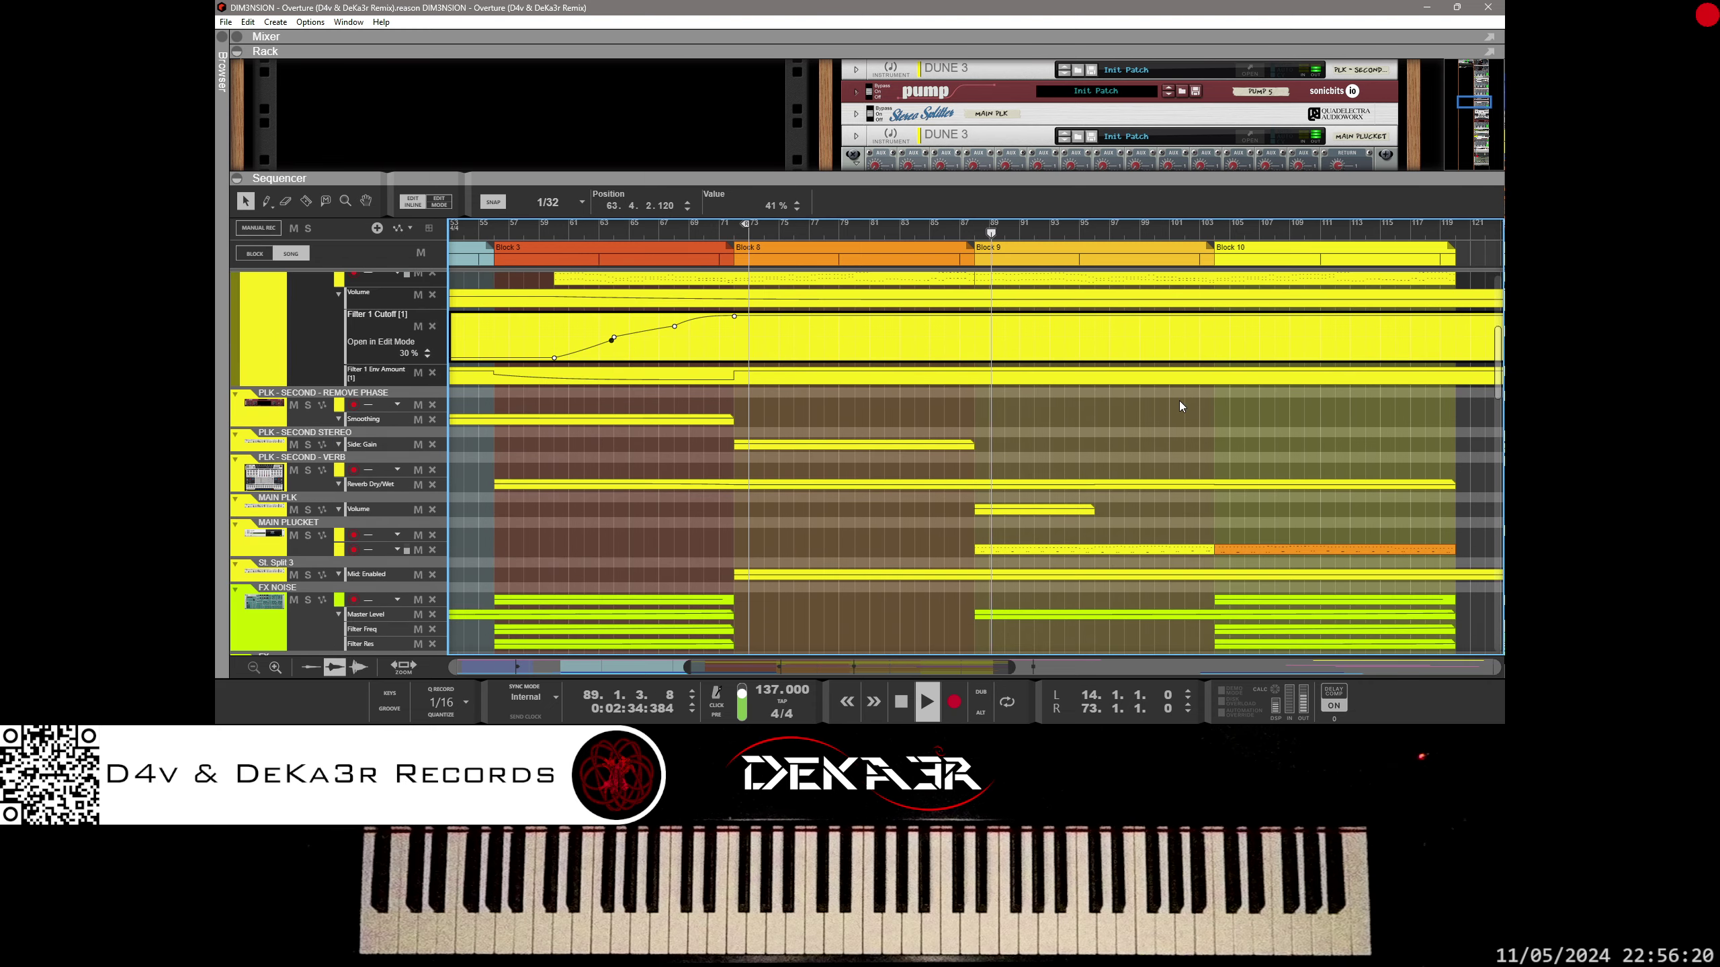
pyautogui.click(946, 228)
pyautogui.scroll(-10, 1021, 425)
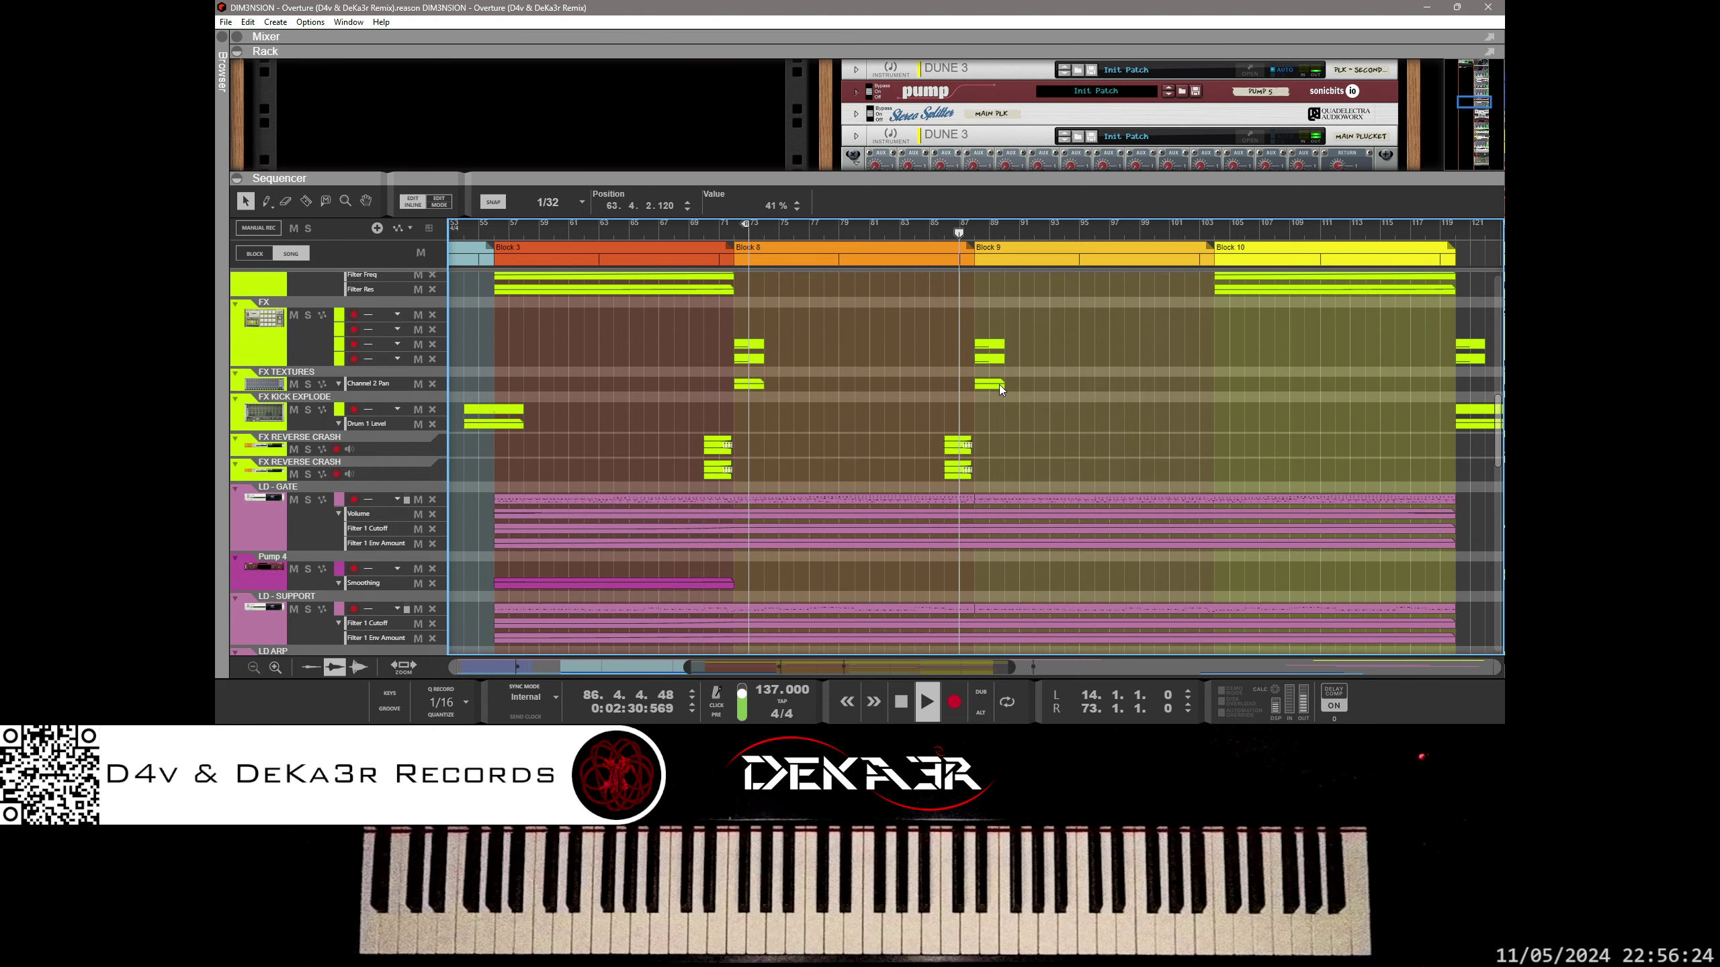
pyautogui.scroll(-2, 999, 385)
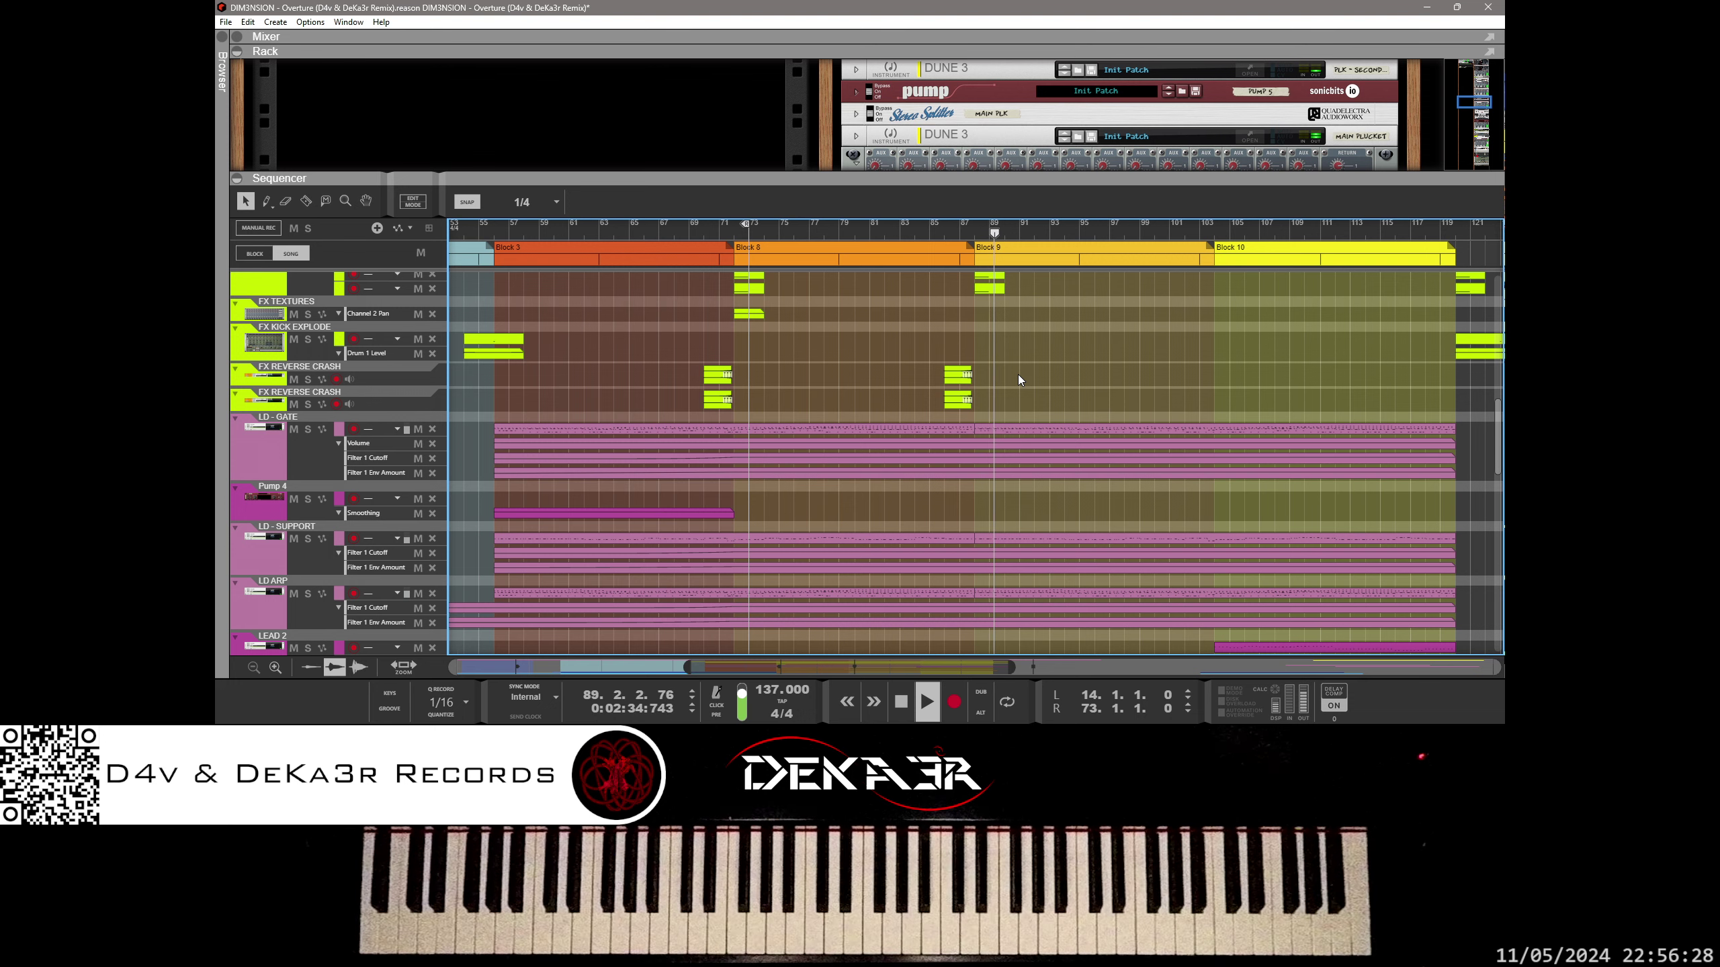
pyautogui.hotkey('ctrl', 'v')
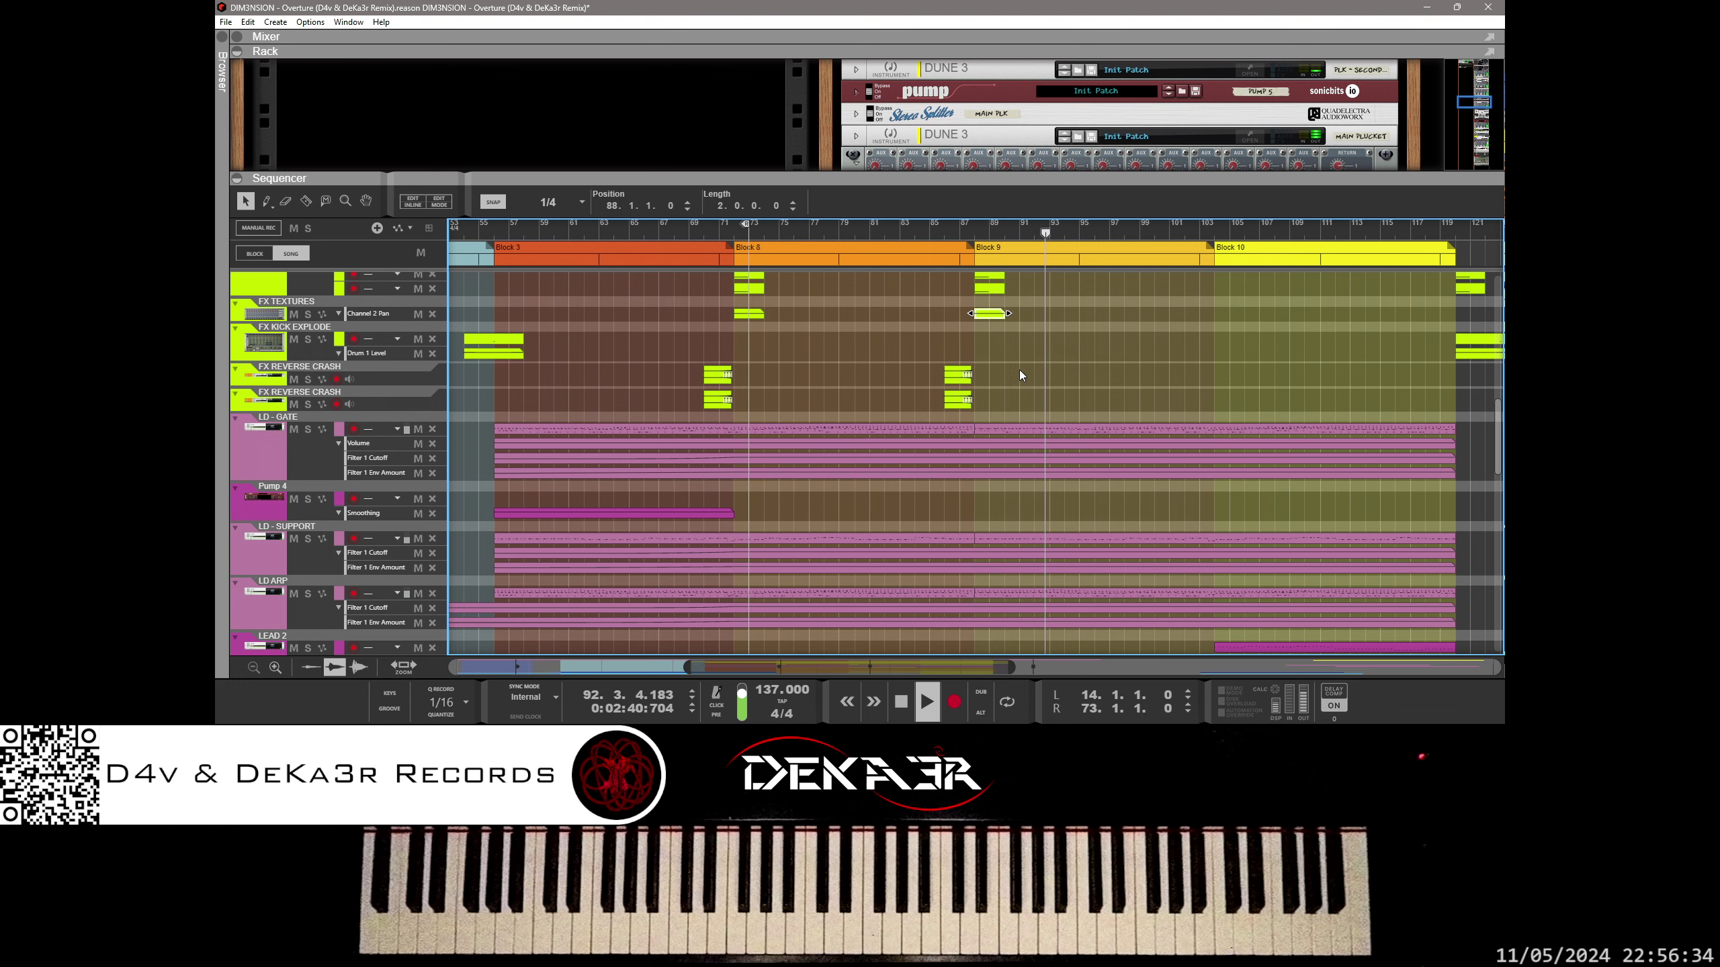
# Step: Pause and resume playback, examining the tracks from Block 9 to the end of Block 10
pyautogui.click(903, 706)
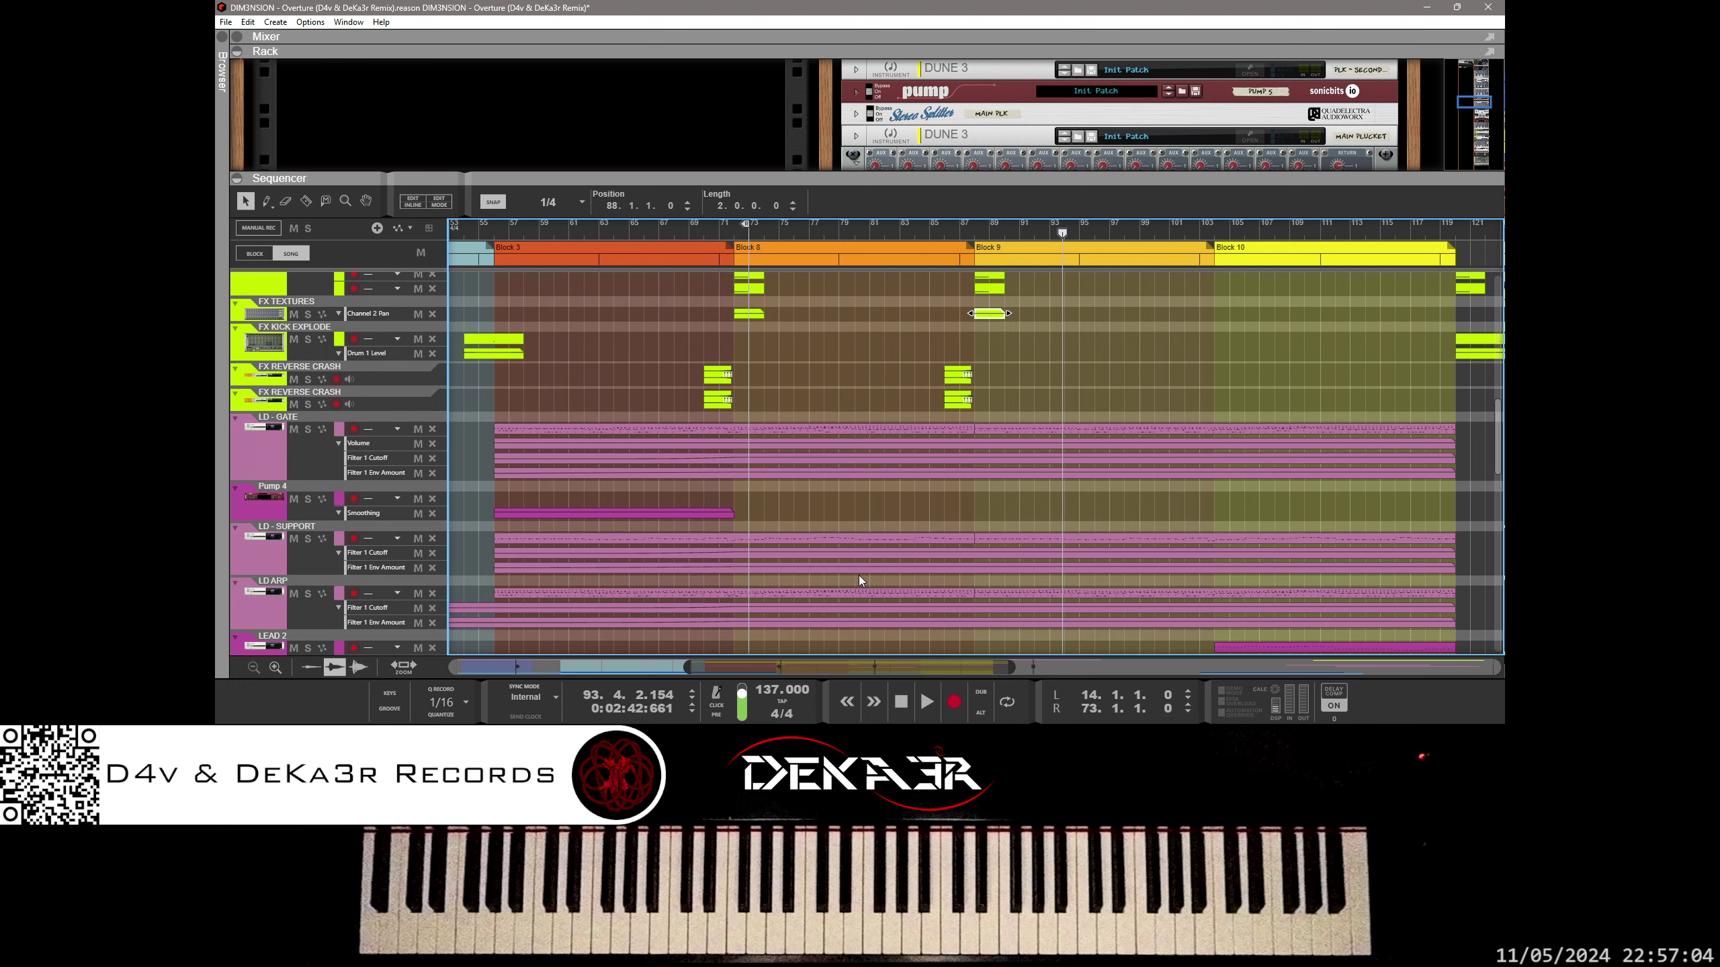
pyautogui.press('space')
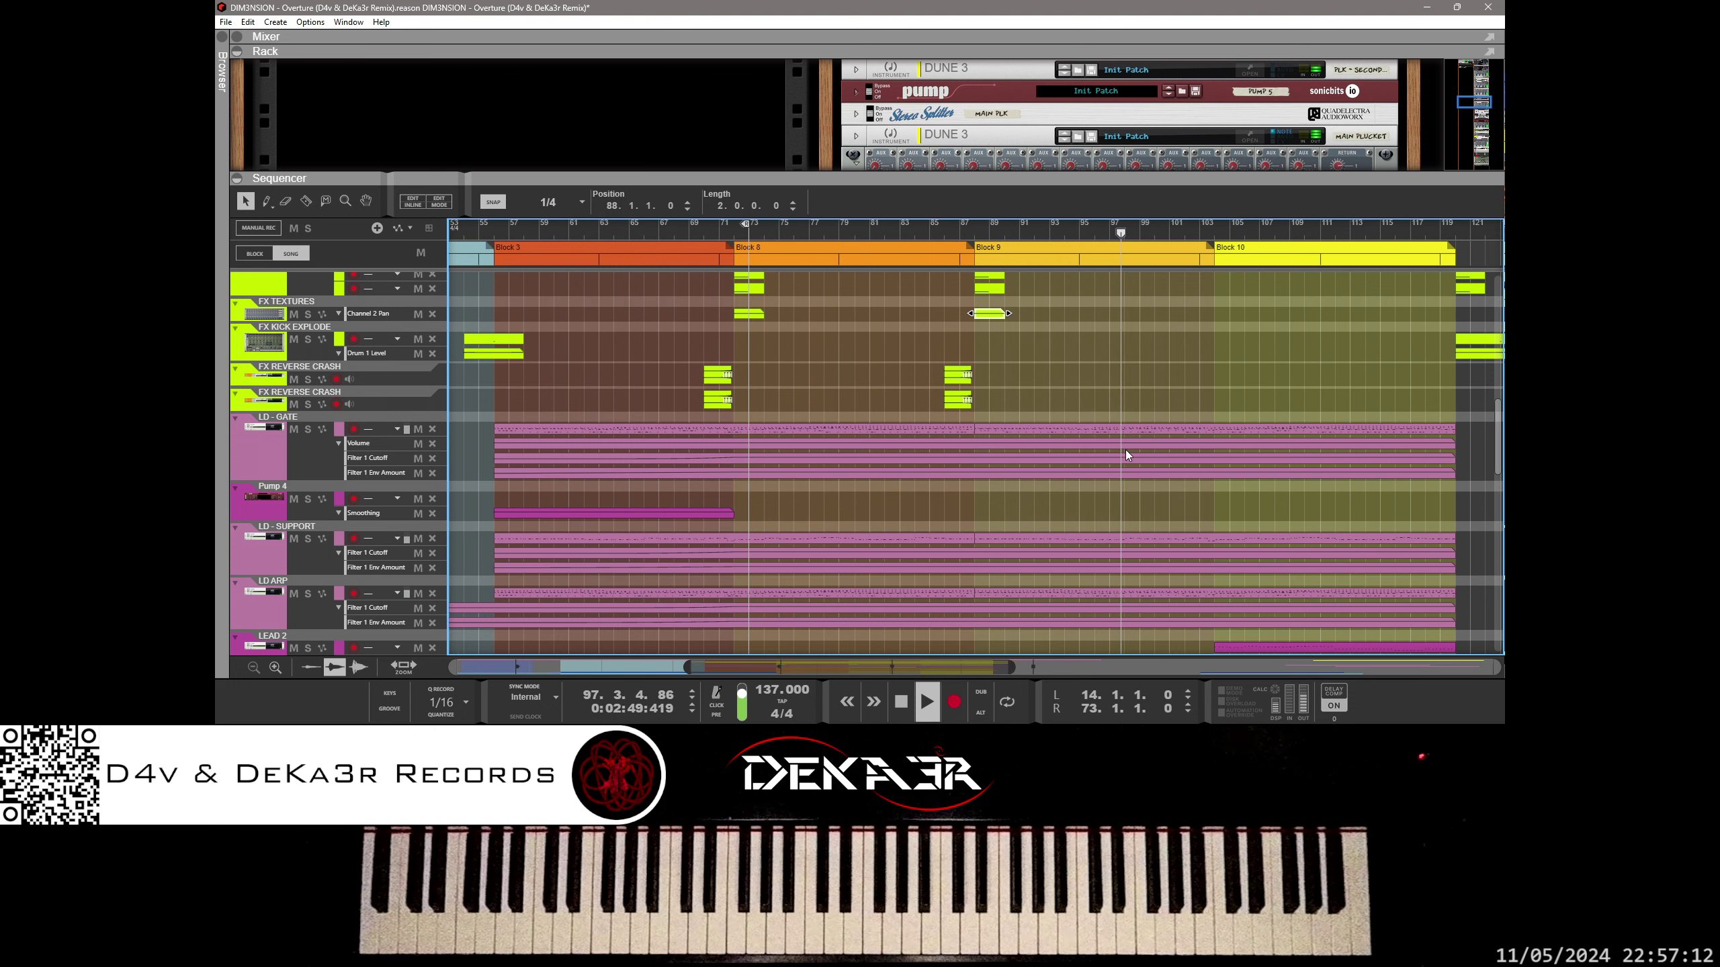
pyautogui.scroll(3, 1128, 450)
pyautogui.scroll(5, 1131, 452)
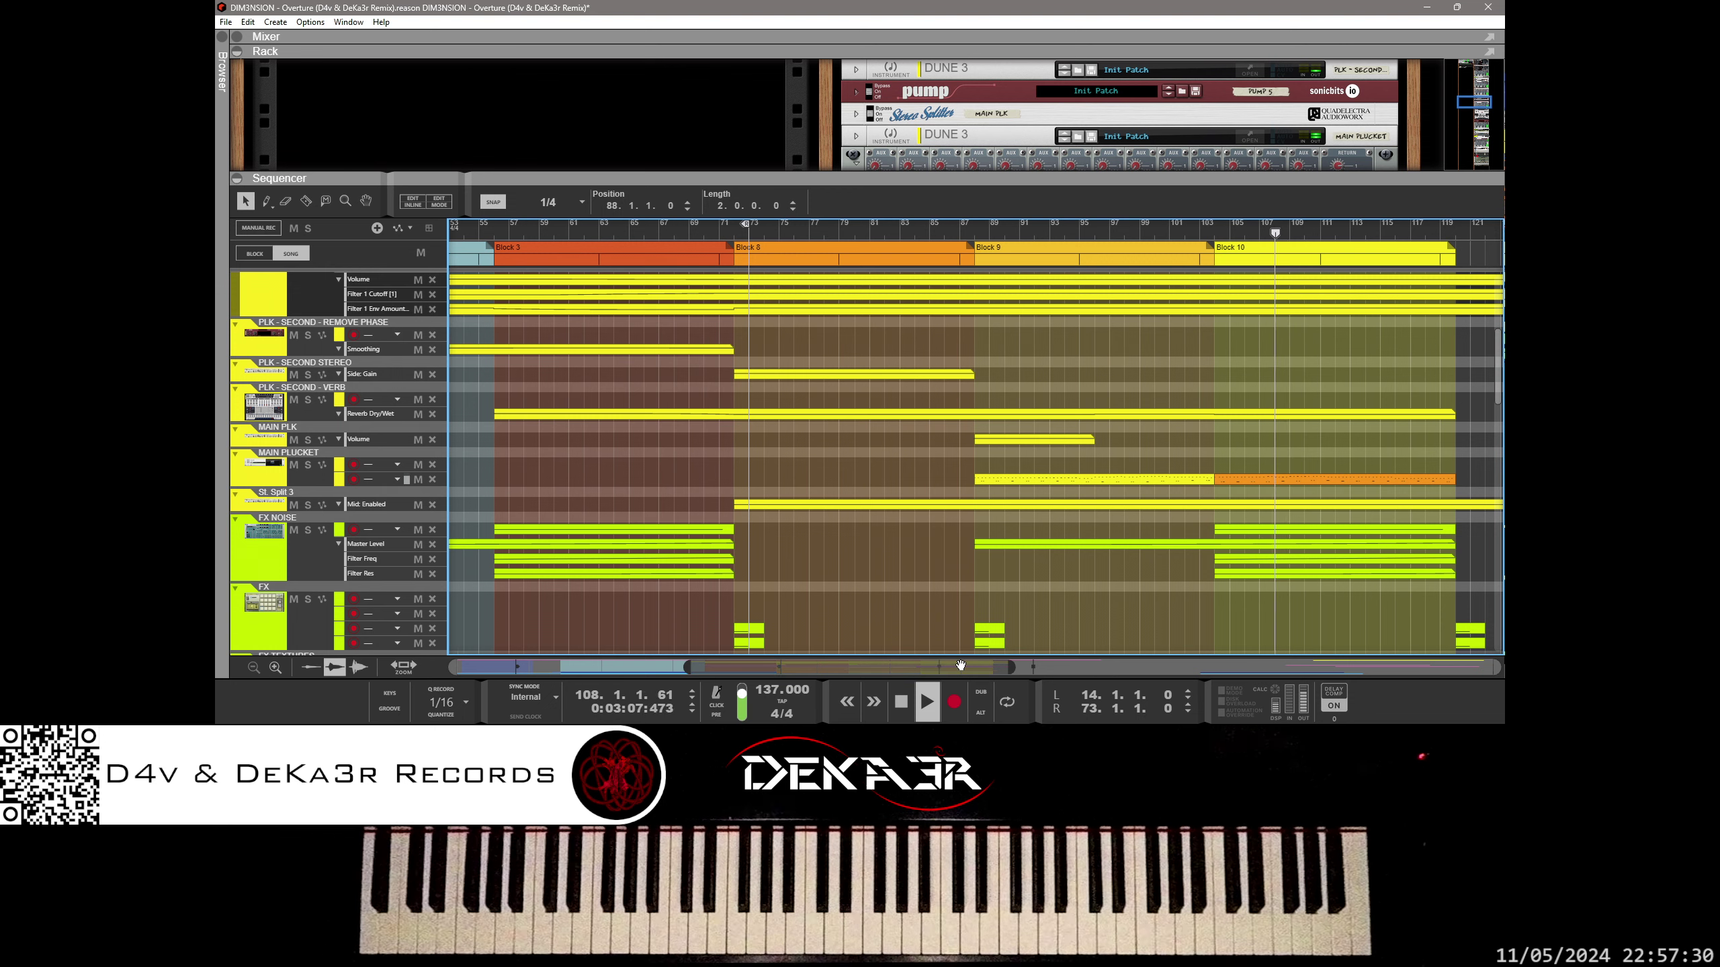
pyautogui.moveTo(998, 666); pyautogui.dragTo(1166, 667)
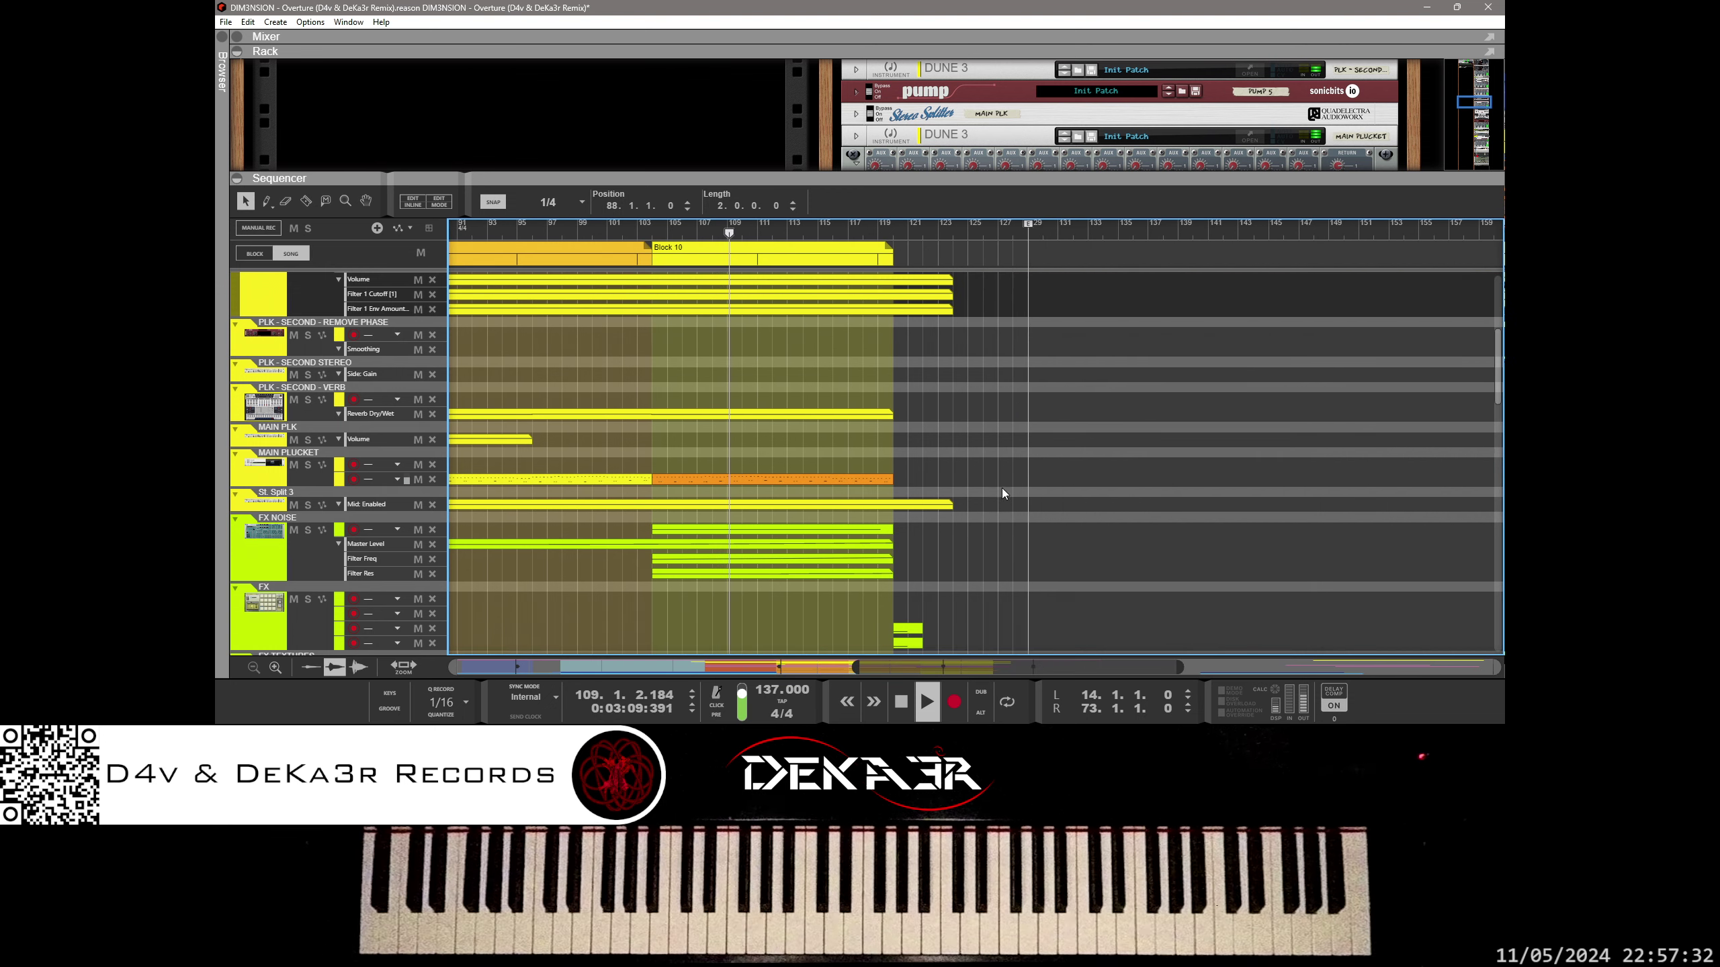
pyautogui.scroll(-3, 984, 473)
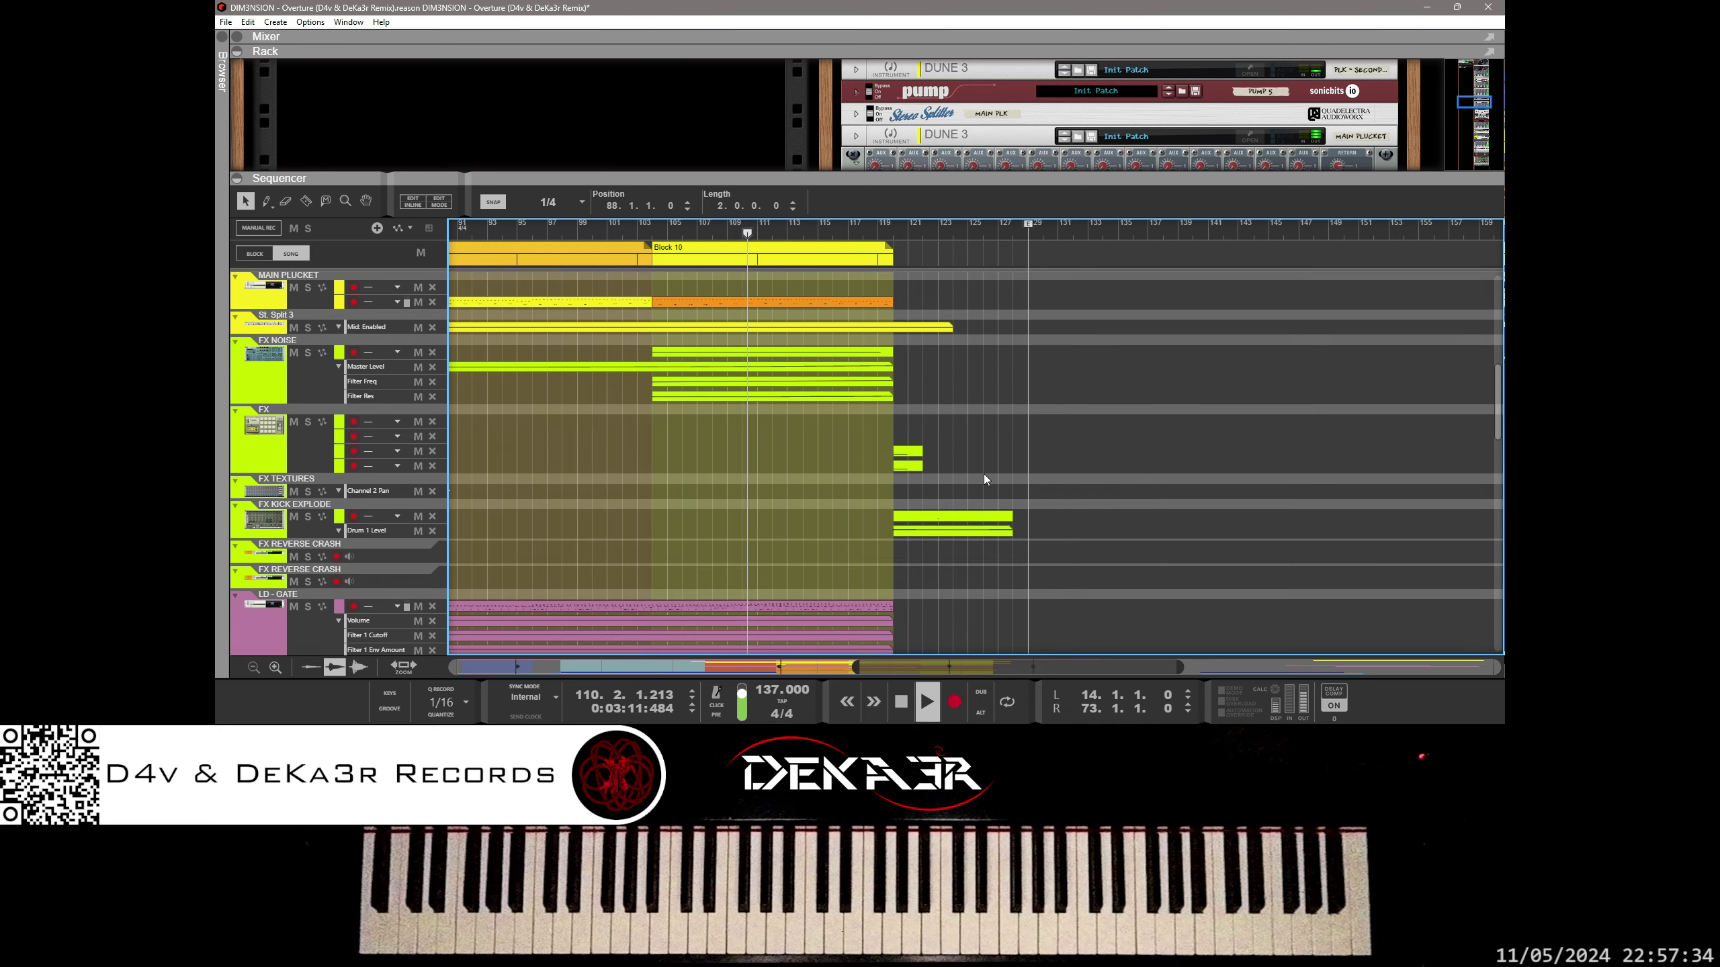
pyautogui.scroll(-8, 983, 473)
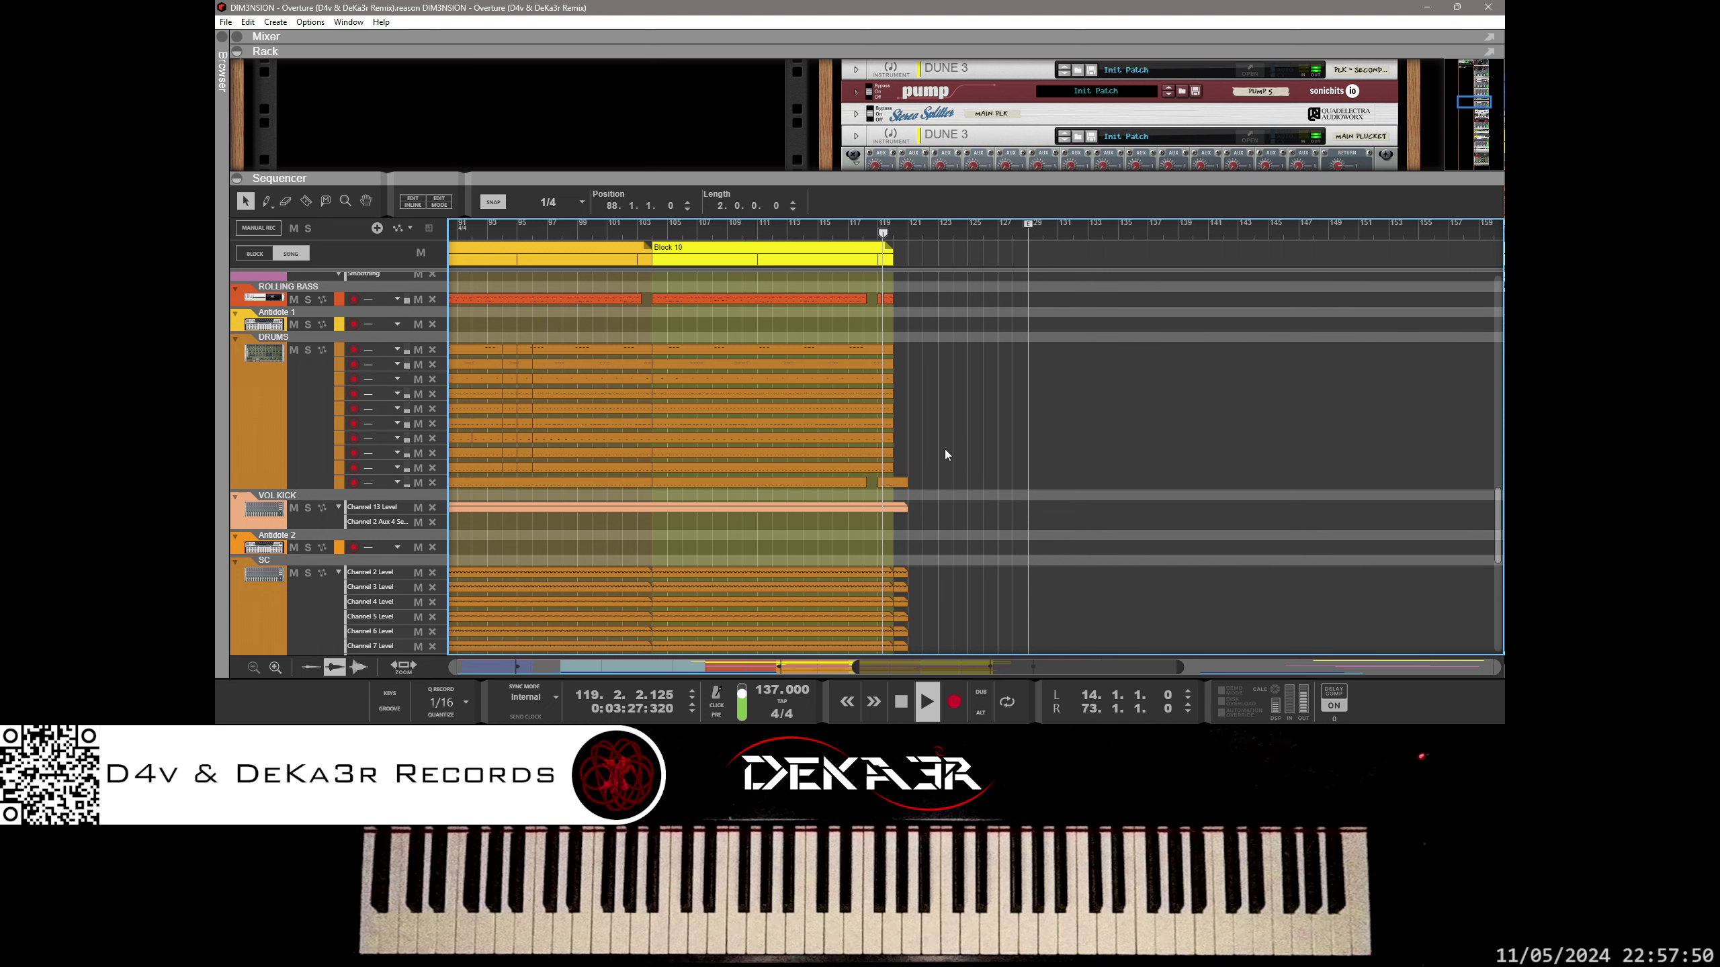
# Step: Replay the end of Block 10 and shorten its clips in the first two DRUMS lanes to 14 bars
pyautogui.click(818, 229)
pyautogui.click(890, 348)
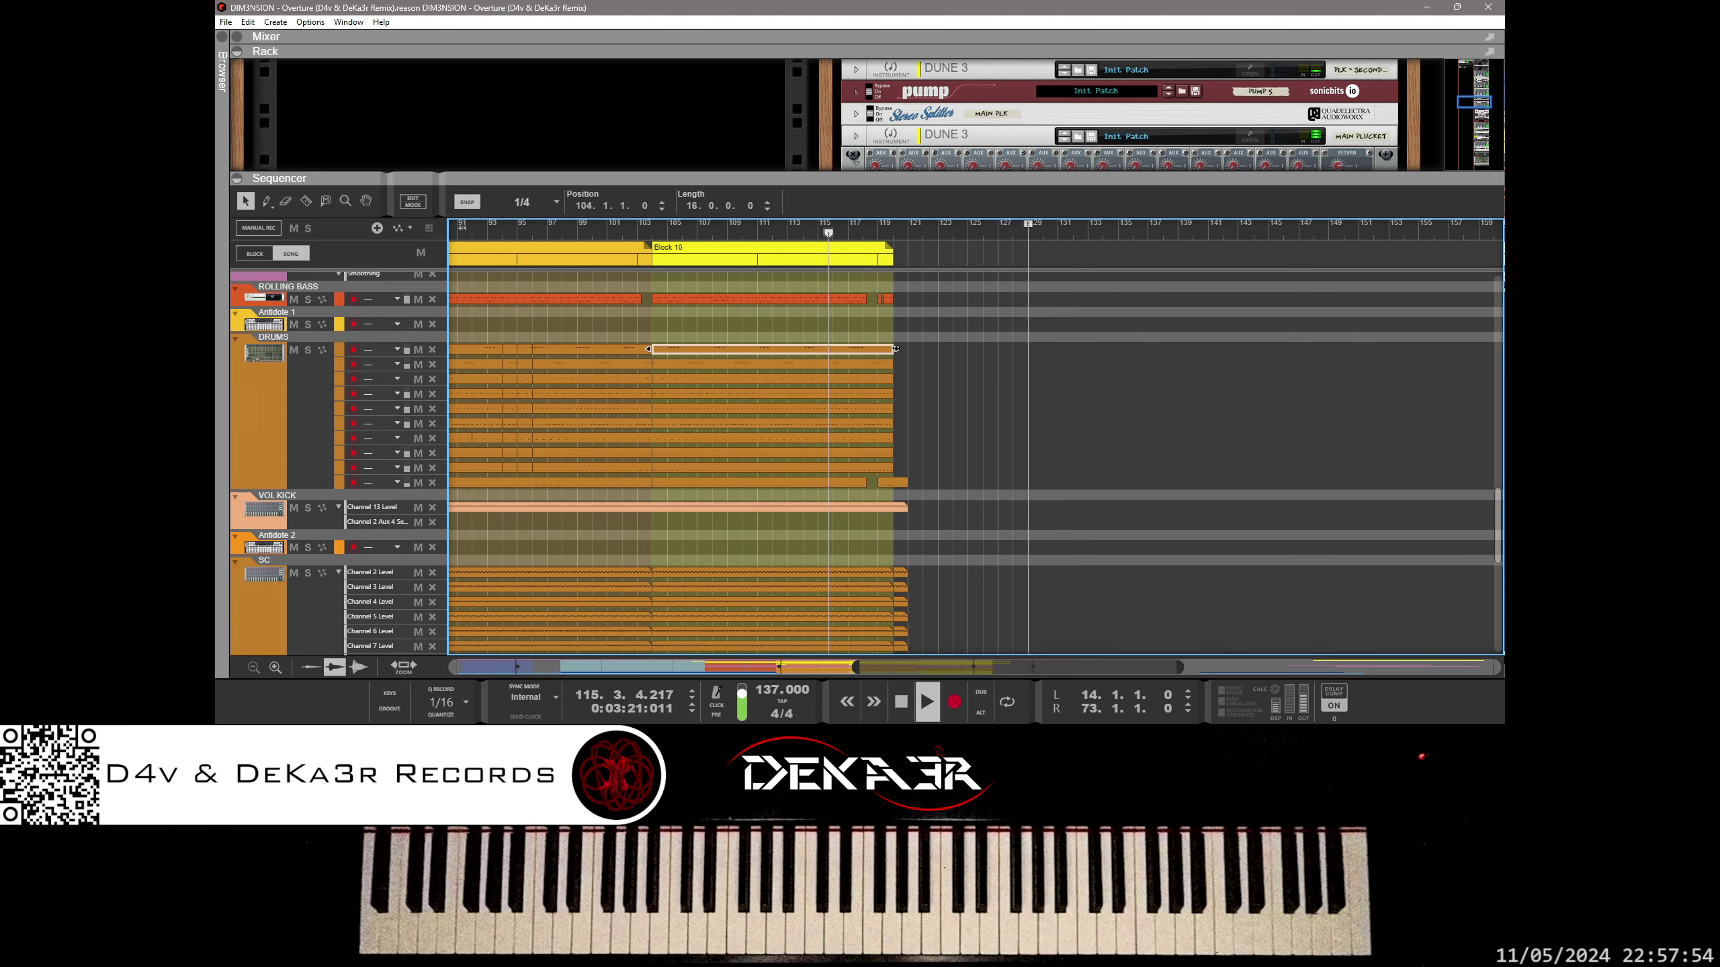
pyautogui.moveTo(896, 347); pyautogui.dragTo(867, 349)
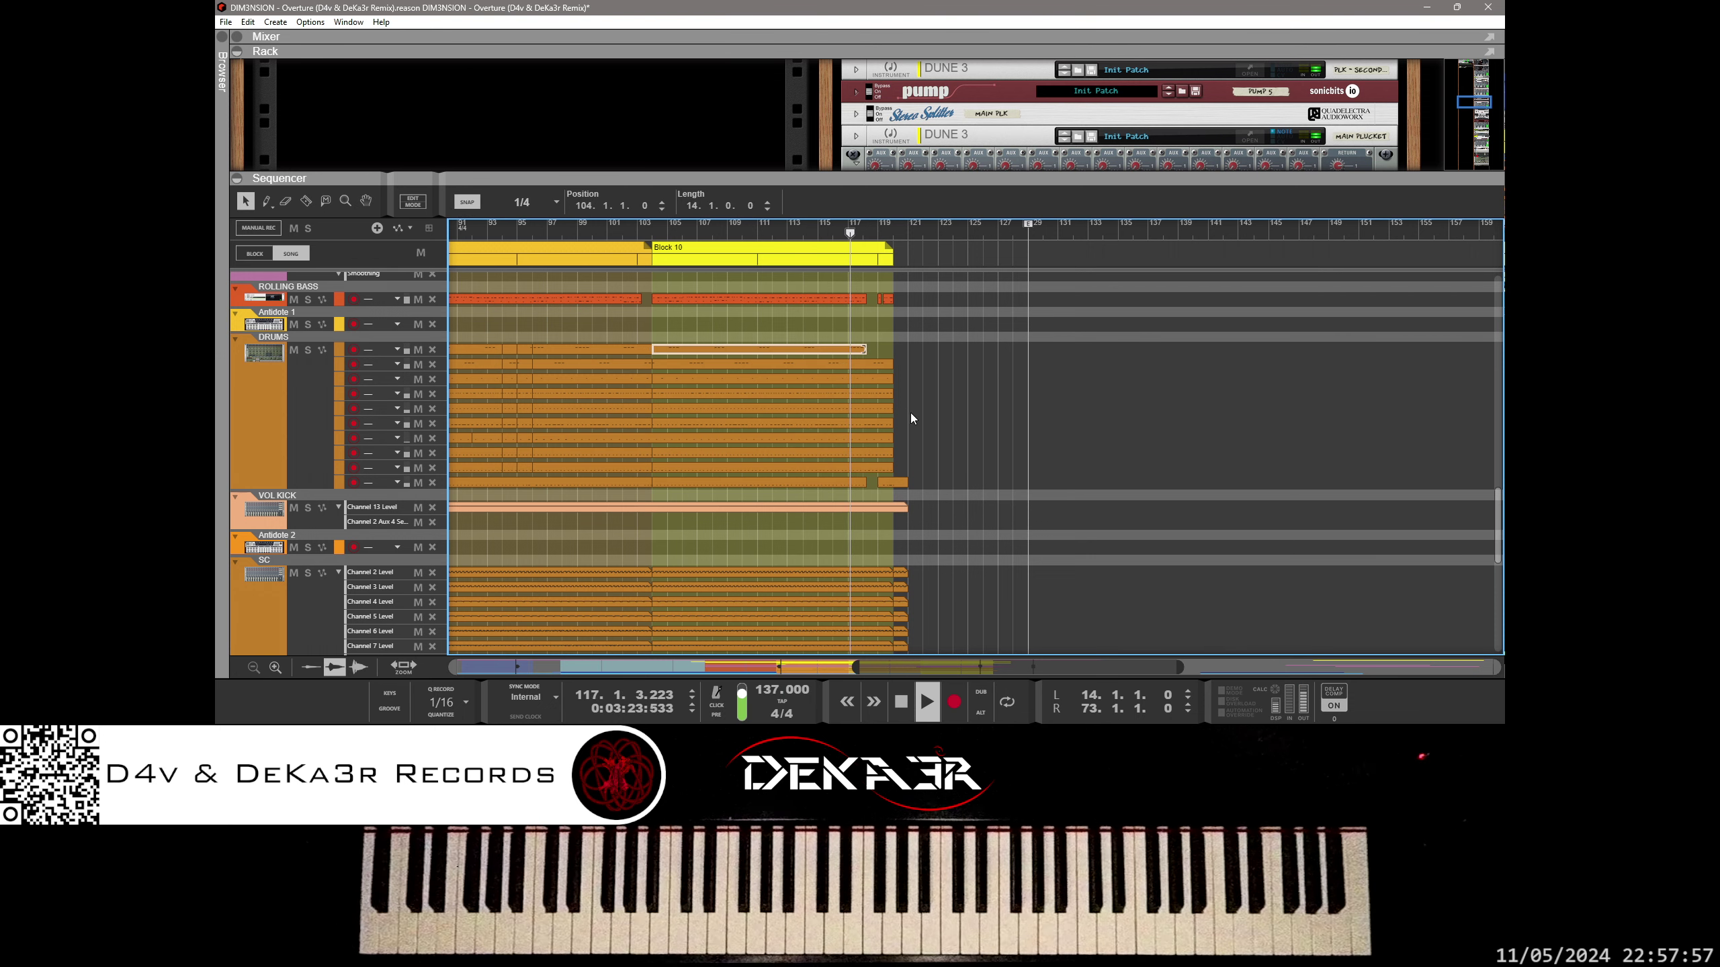
pyautogui.click(892, 364)
pyautogui.moveTo(895, 364); pyautogui.dragTo(869, 365)
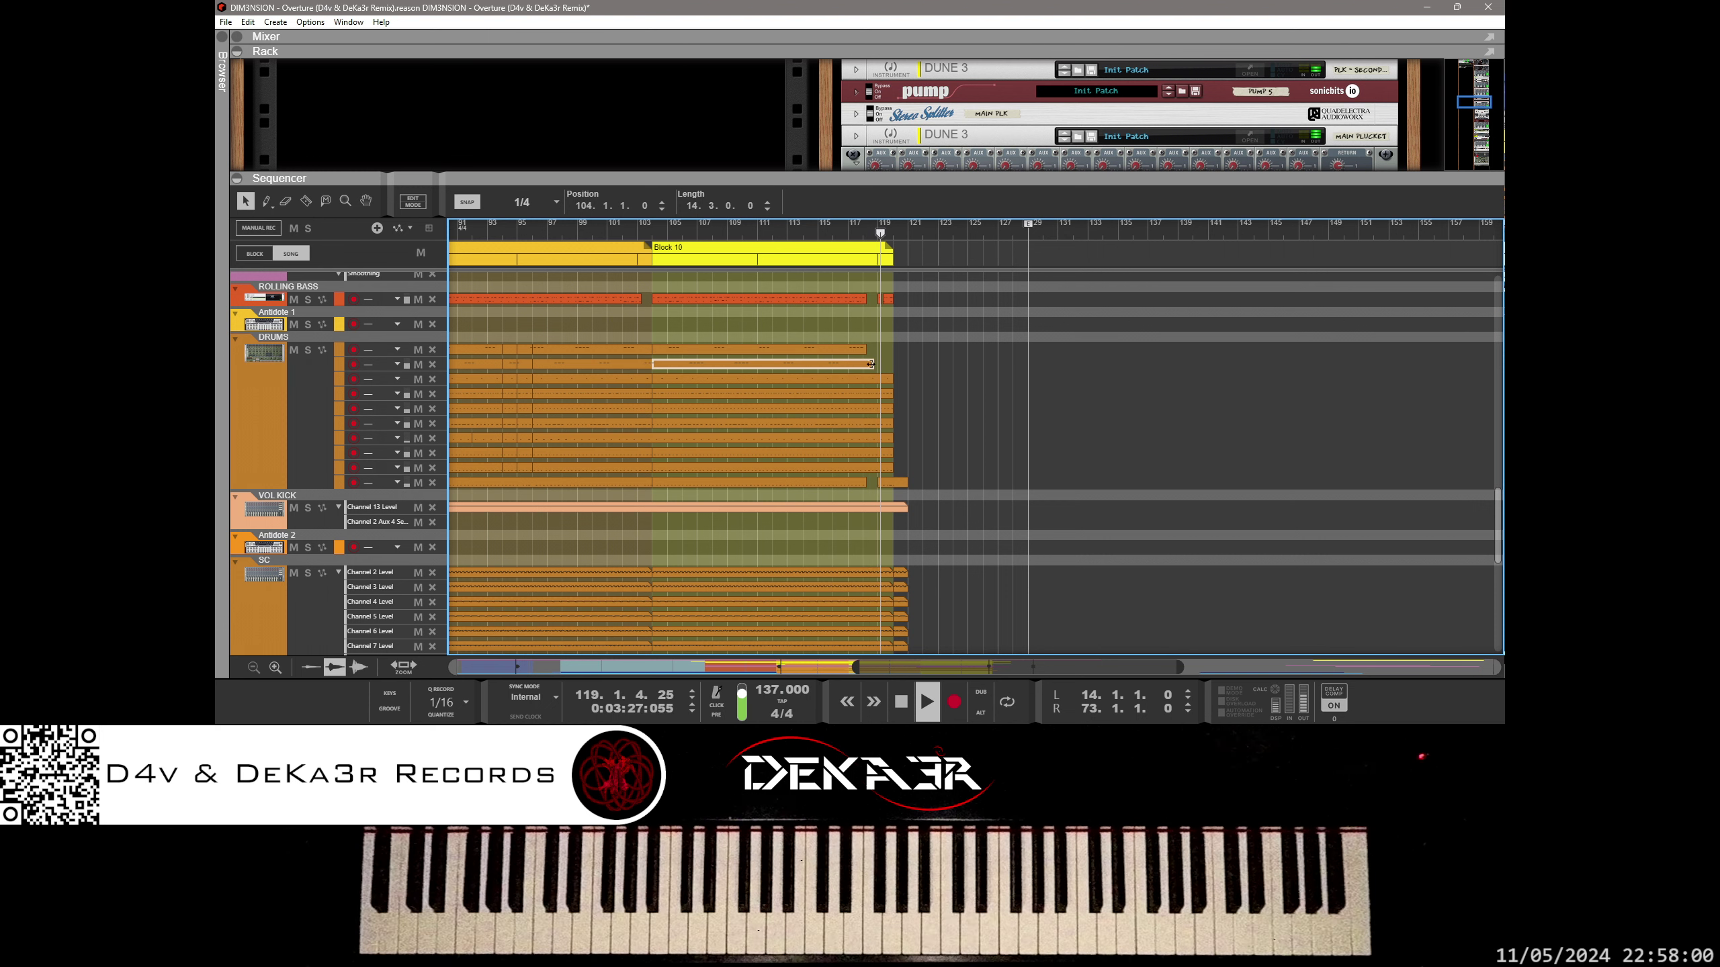
# Step: Trim the clips in the DRUMS lanes between the second lane and the kick lane to end at bar 118, replaying Block 10
pyautogui.click(782, 224)
pyautogui.moveTo(916, 357); pyautogui.dragTo(869, 462)
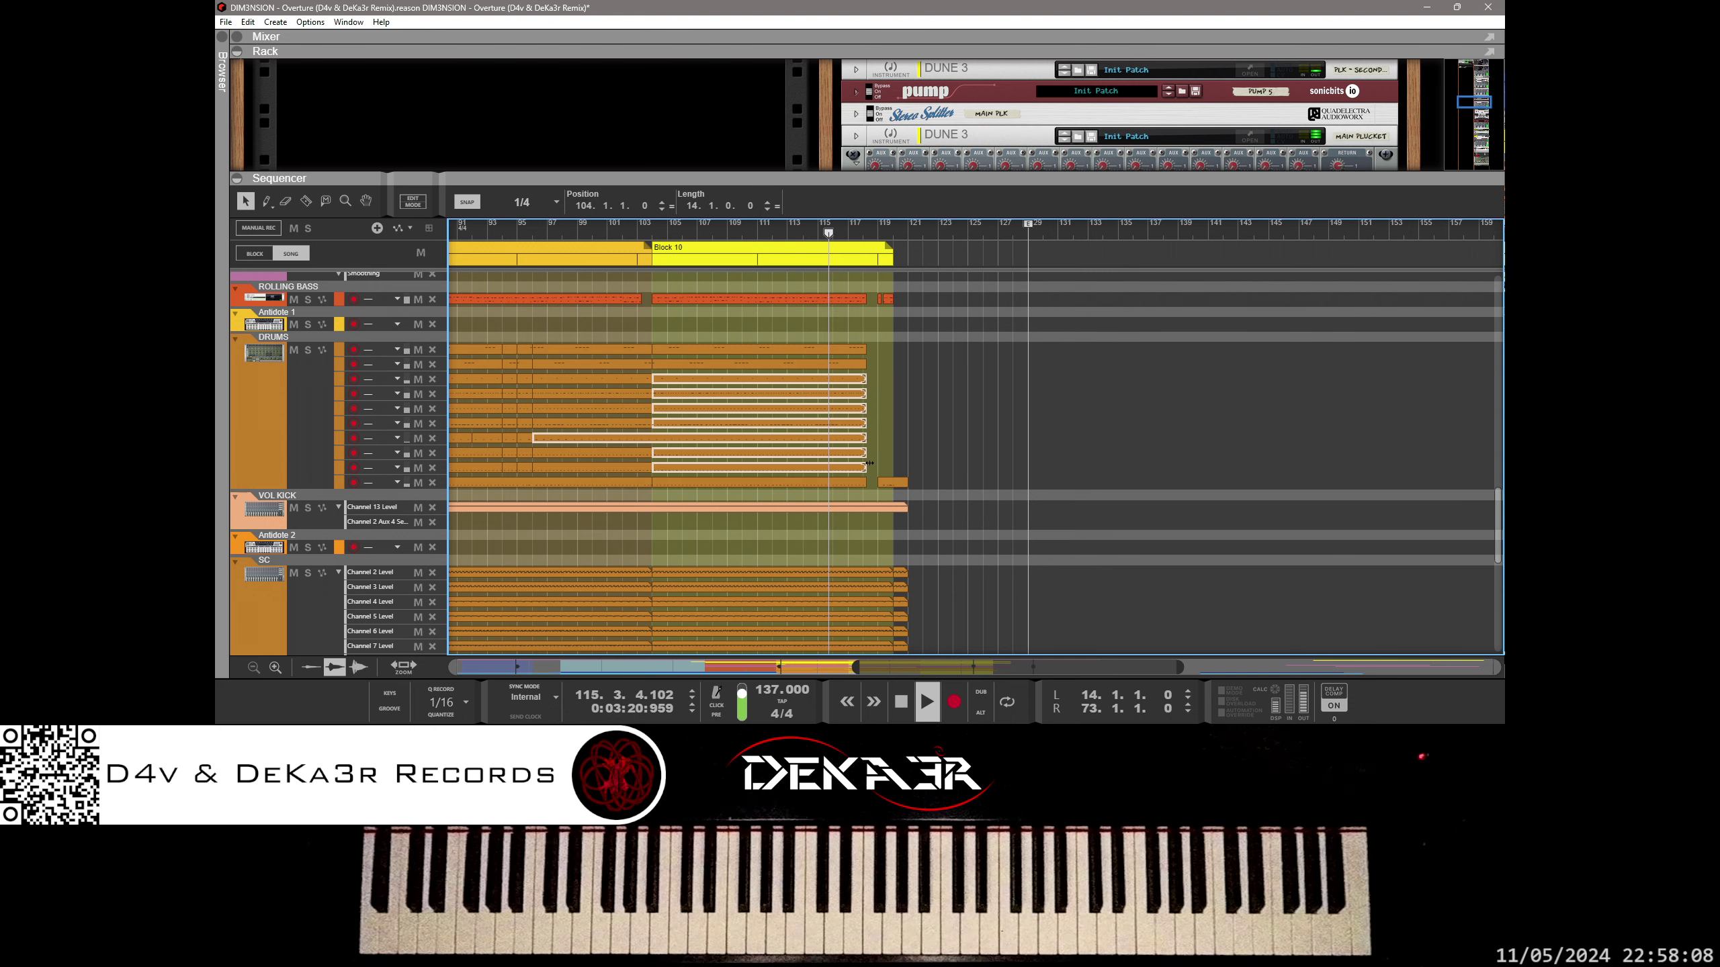
pyautogui.click(903, 432)
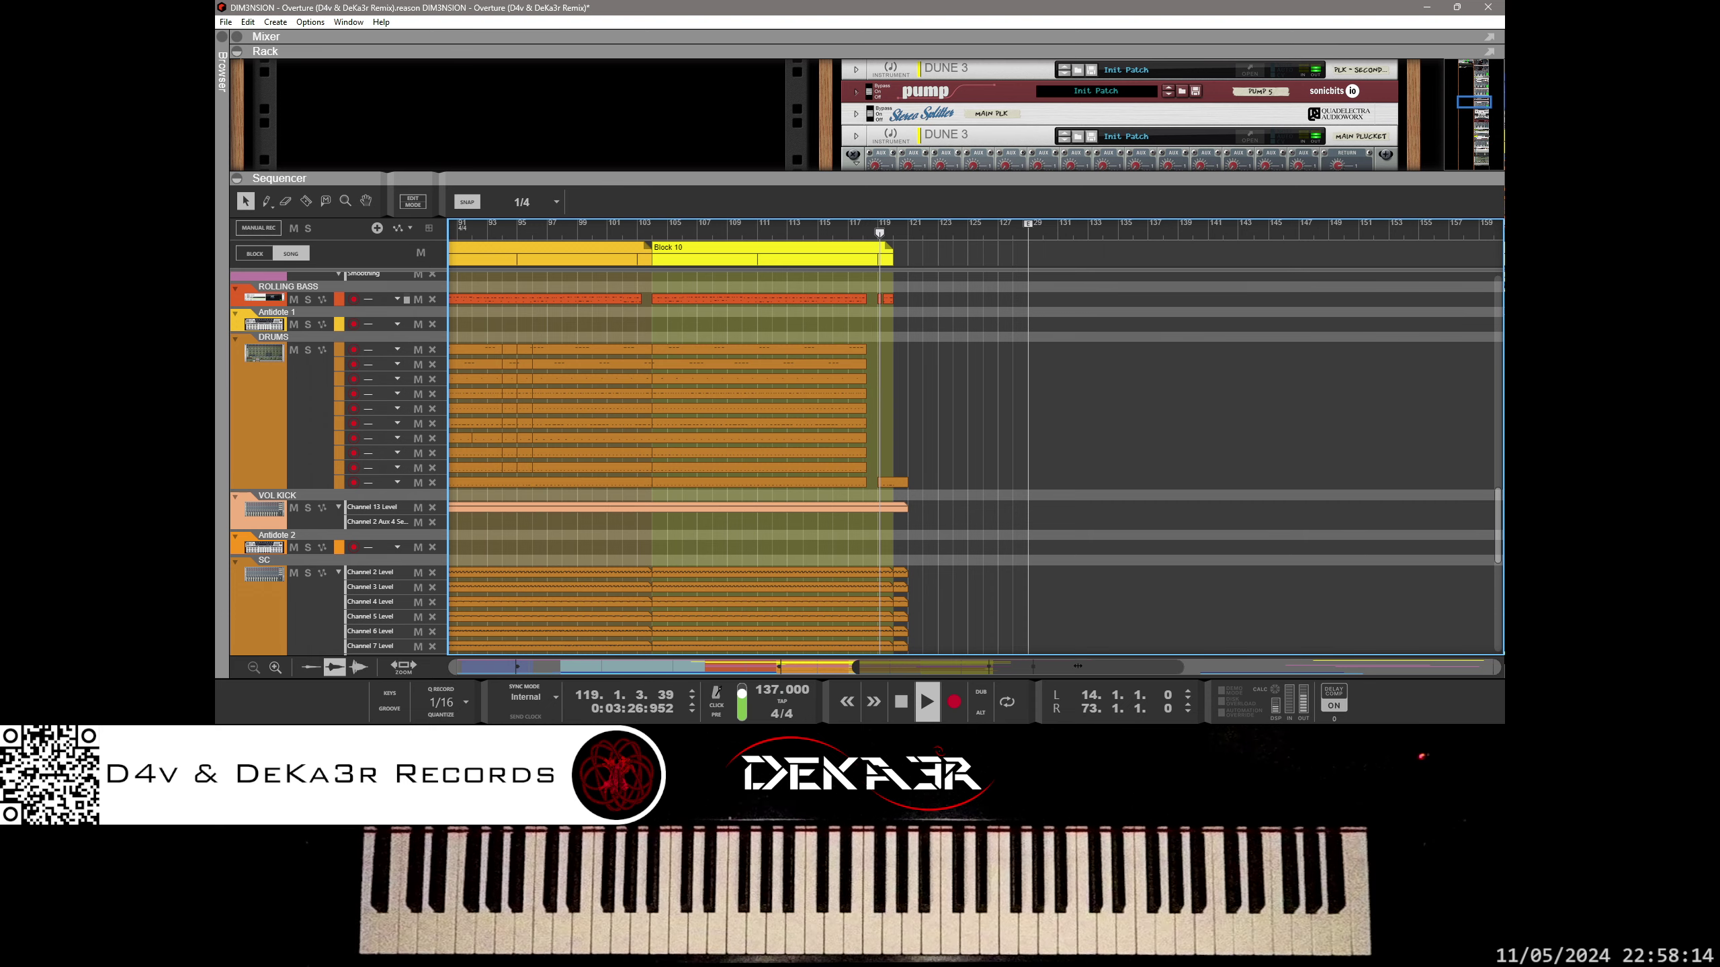
# Step: Replay the ending of Block 10 from around bar 115 and examine the drum gap and the tracks that follow it
pyautogui.moveTo(1179, 667); pyautogui.dragTo(1038, 662)
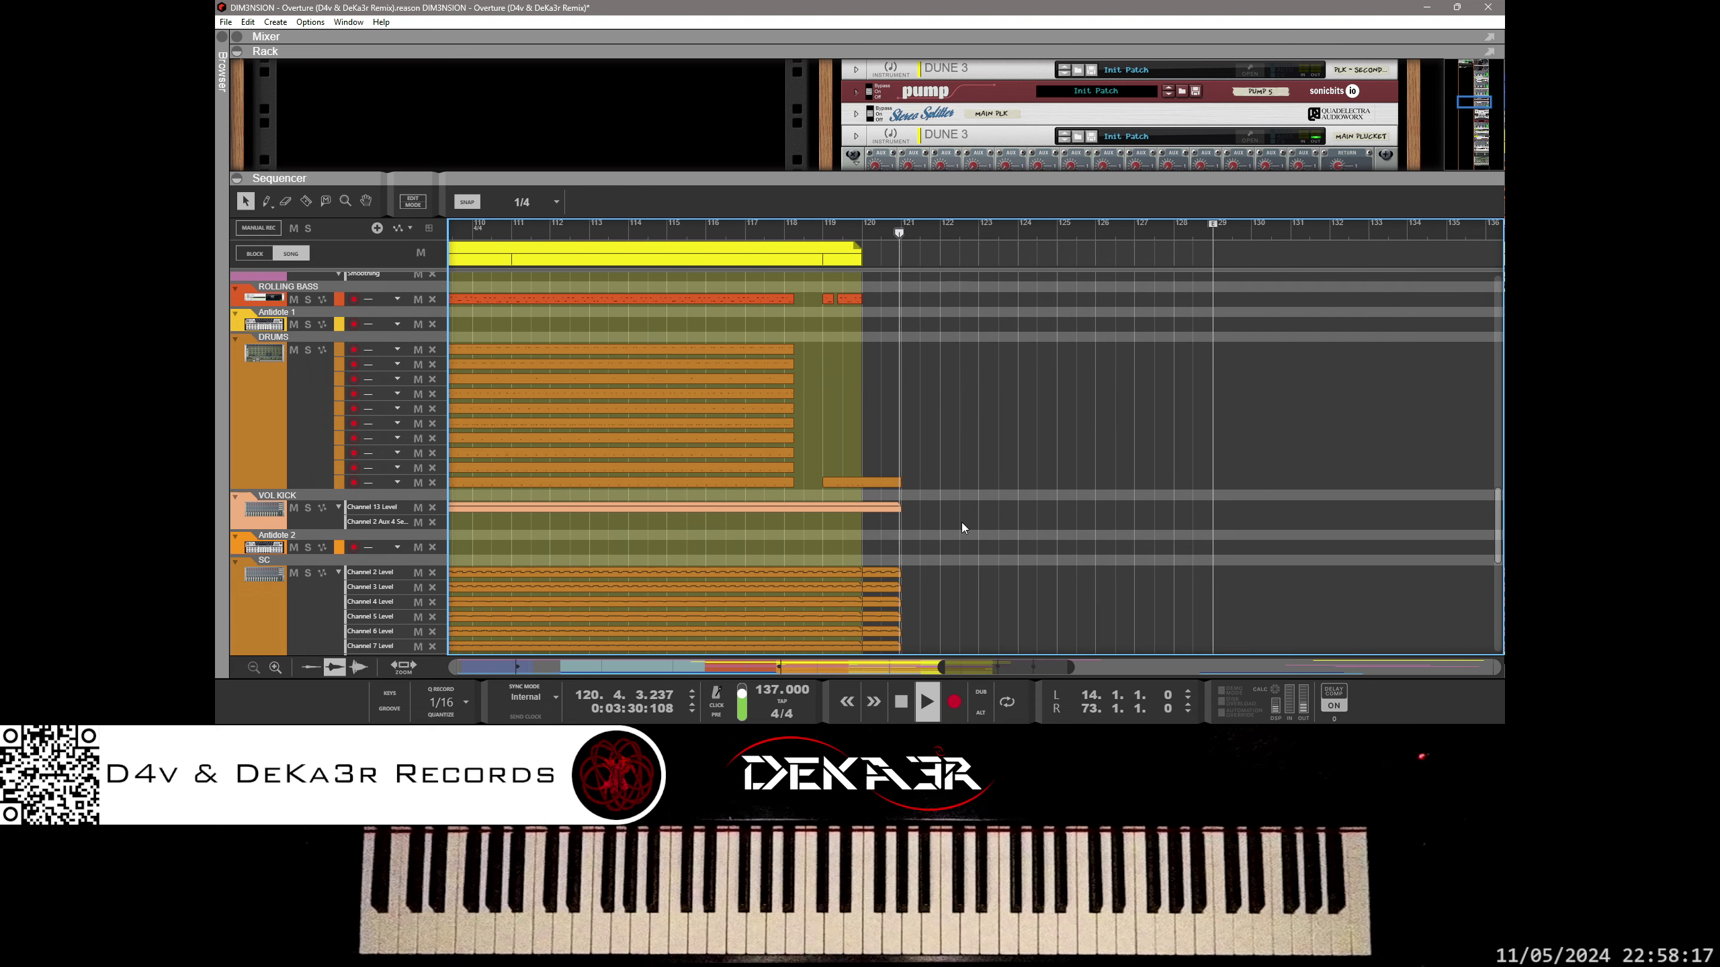
pyautogui.click(704, 223)
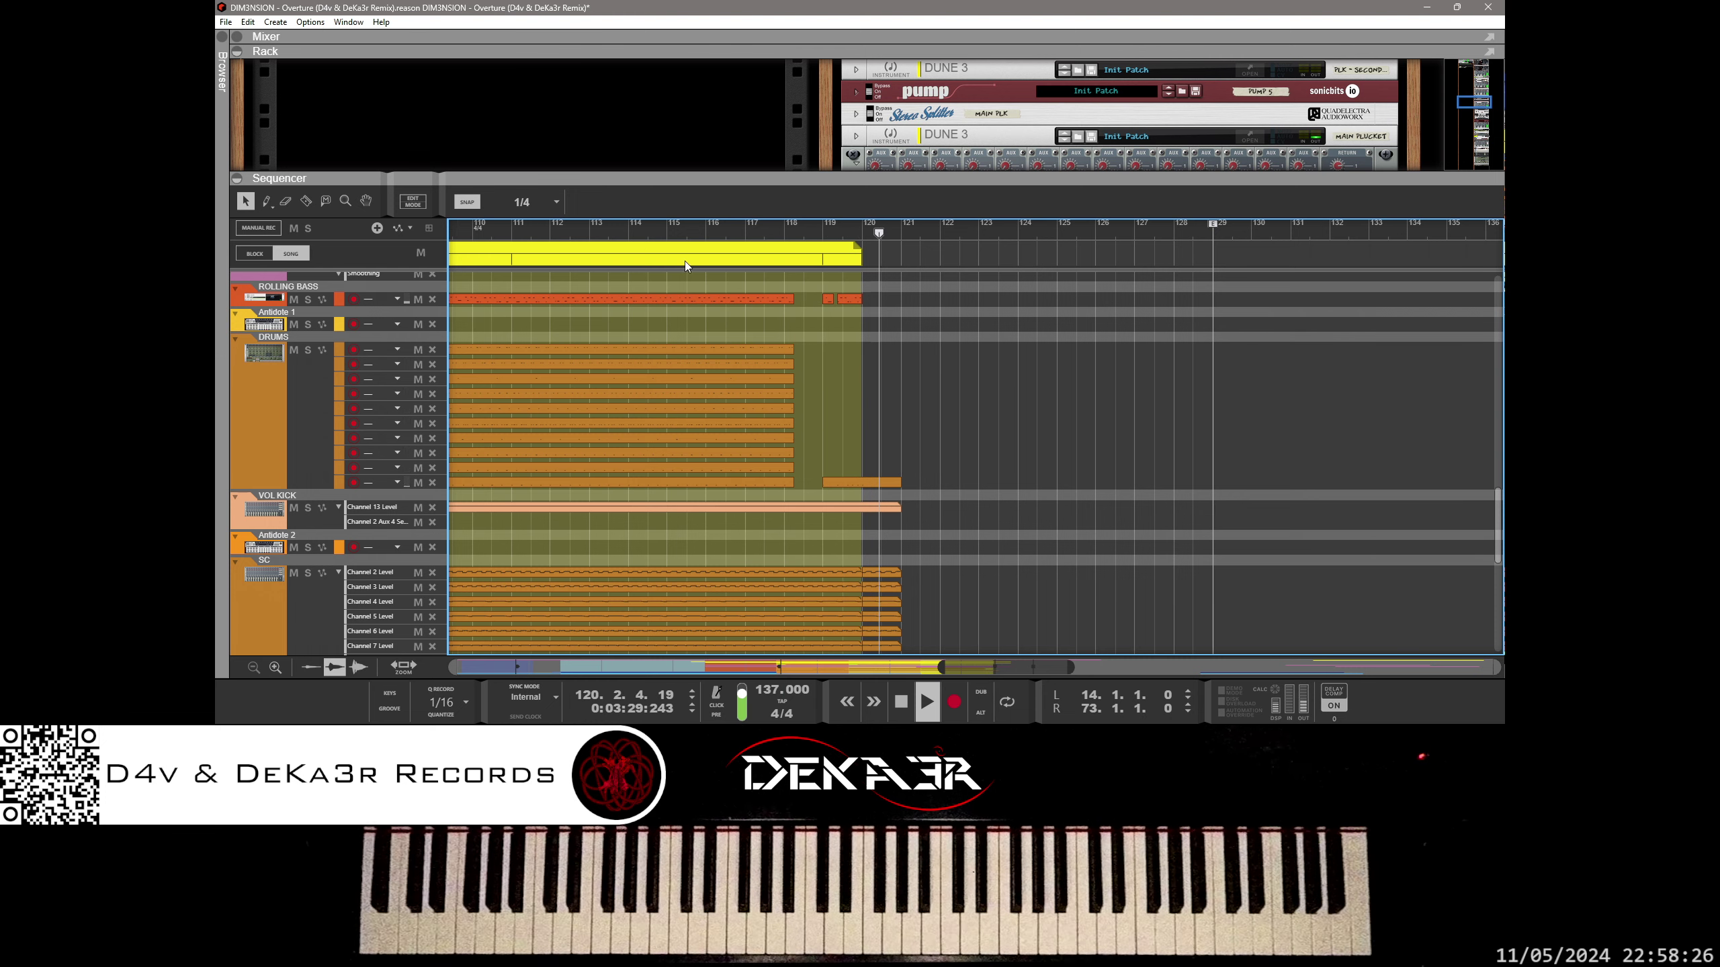
pyautogui.click(649, 227)
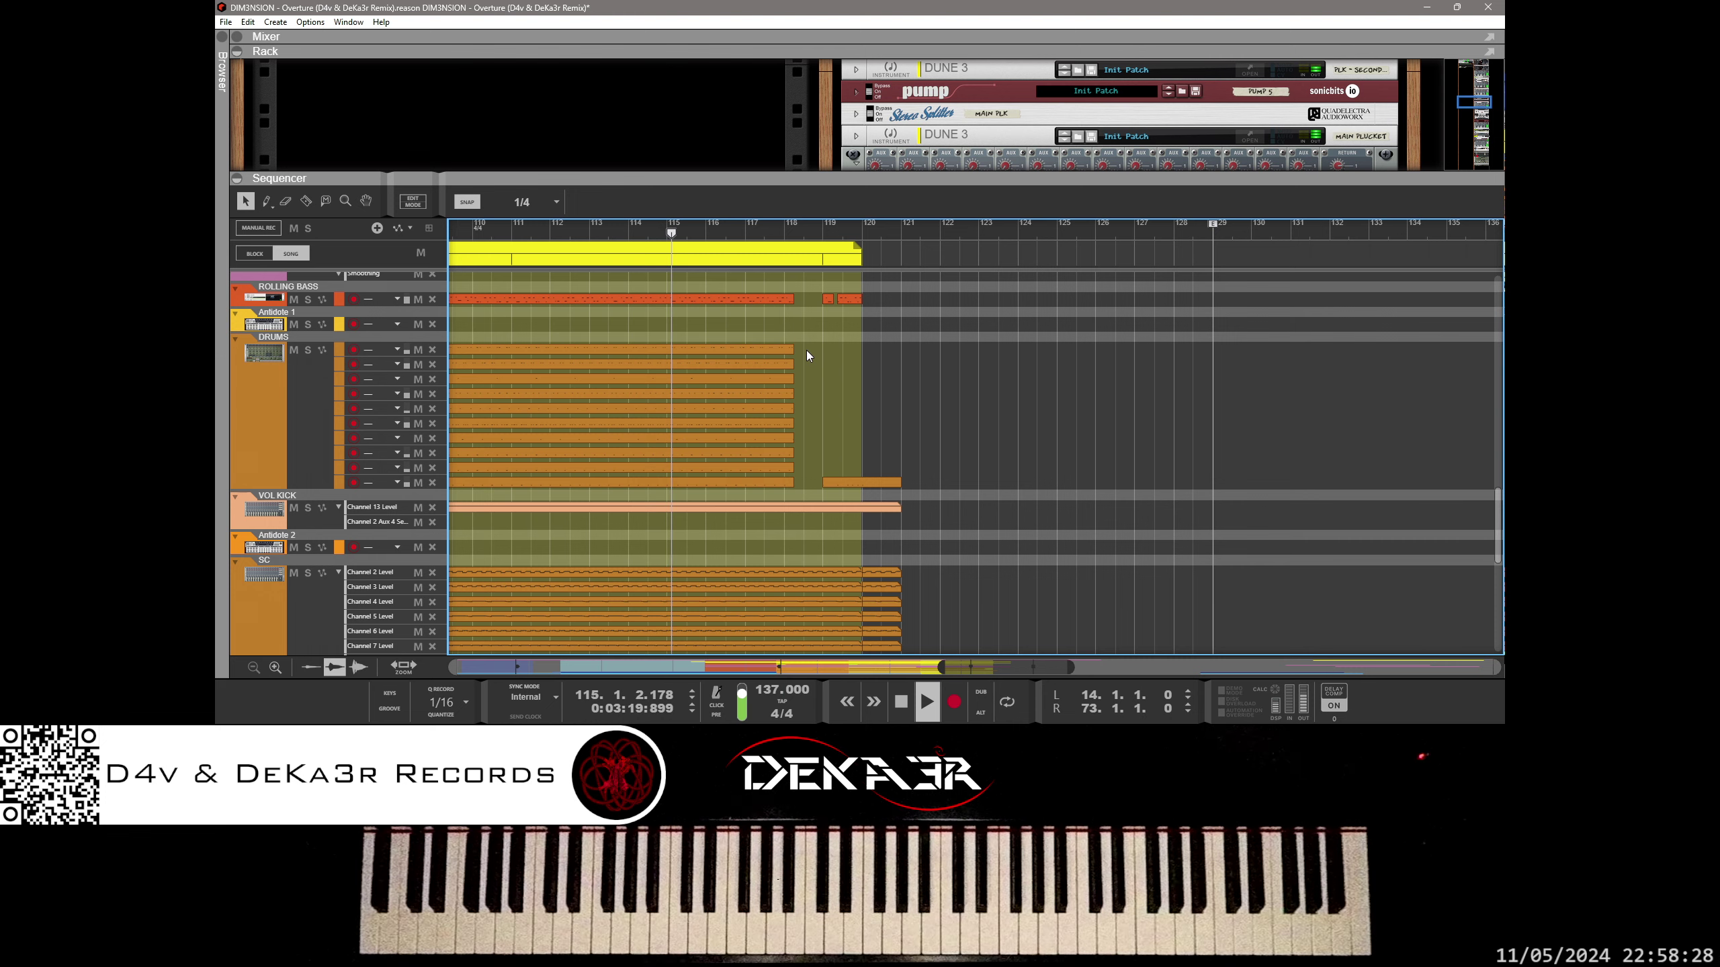
pyautogui.scroll(2, 805, 342)
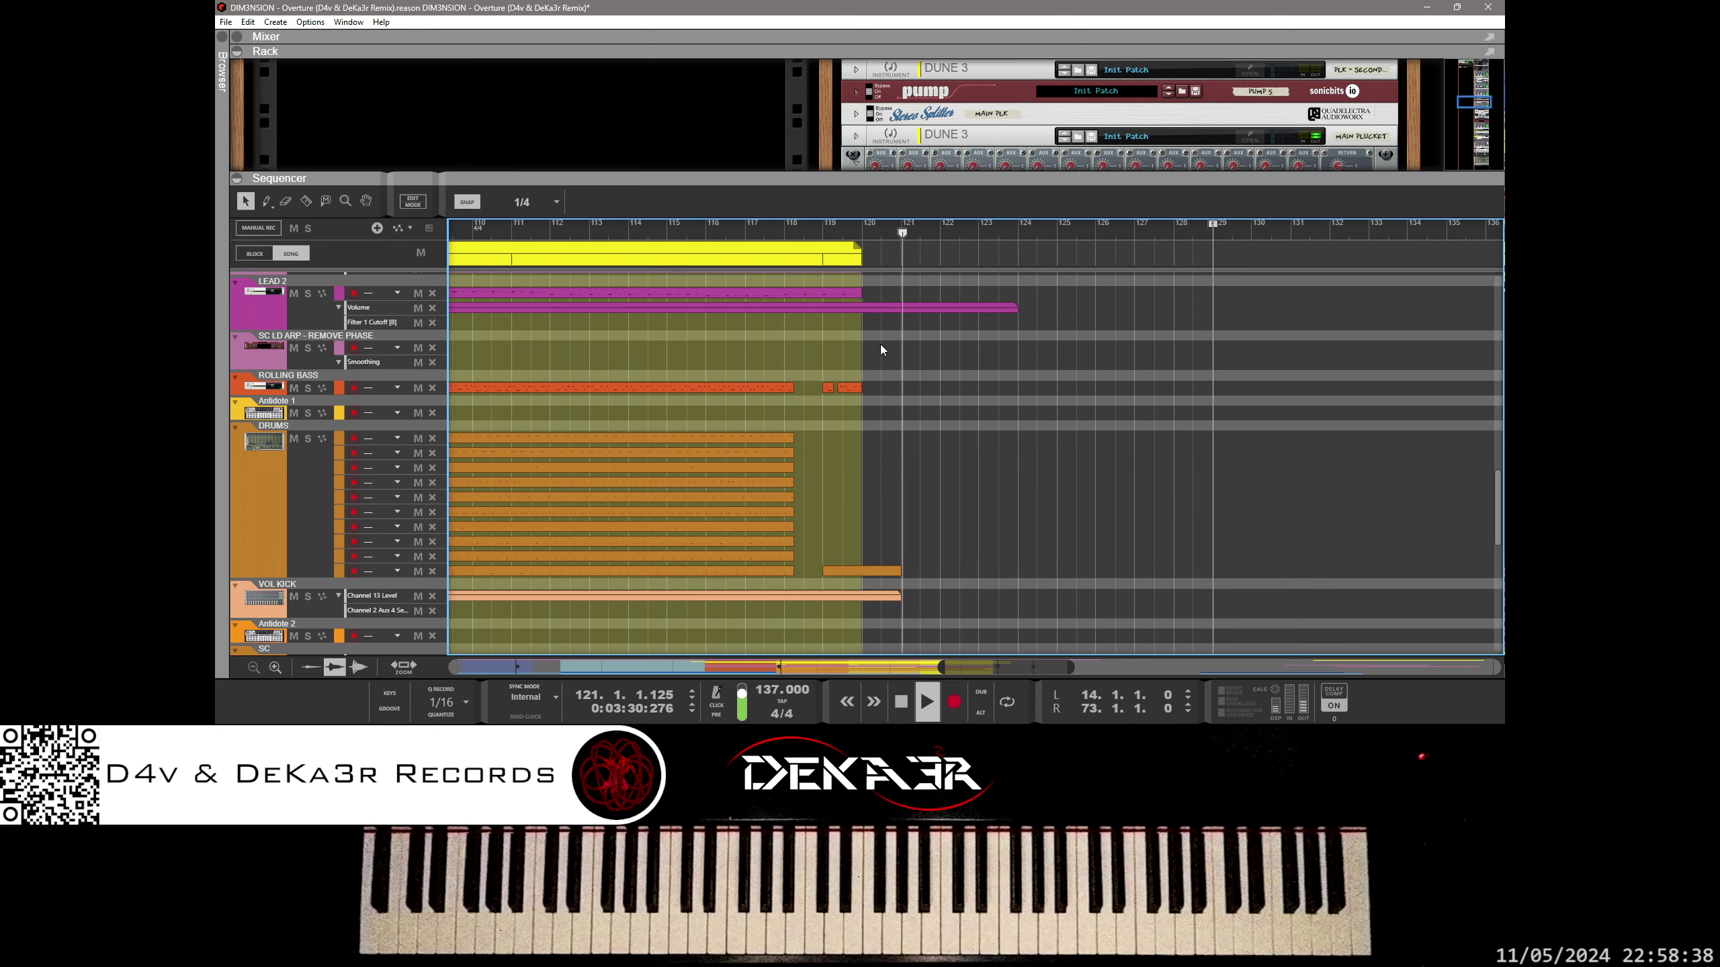
pyautogui.scroll(-10, 880, 344)
pyautogui.scroll(10, 880, 349)
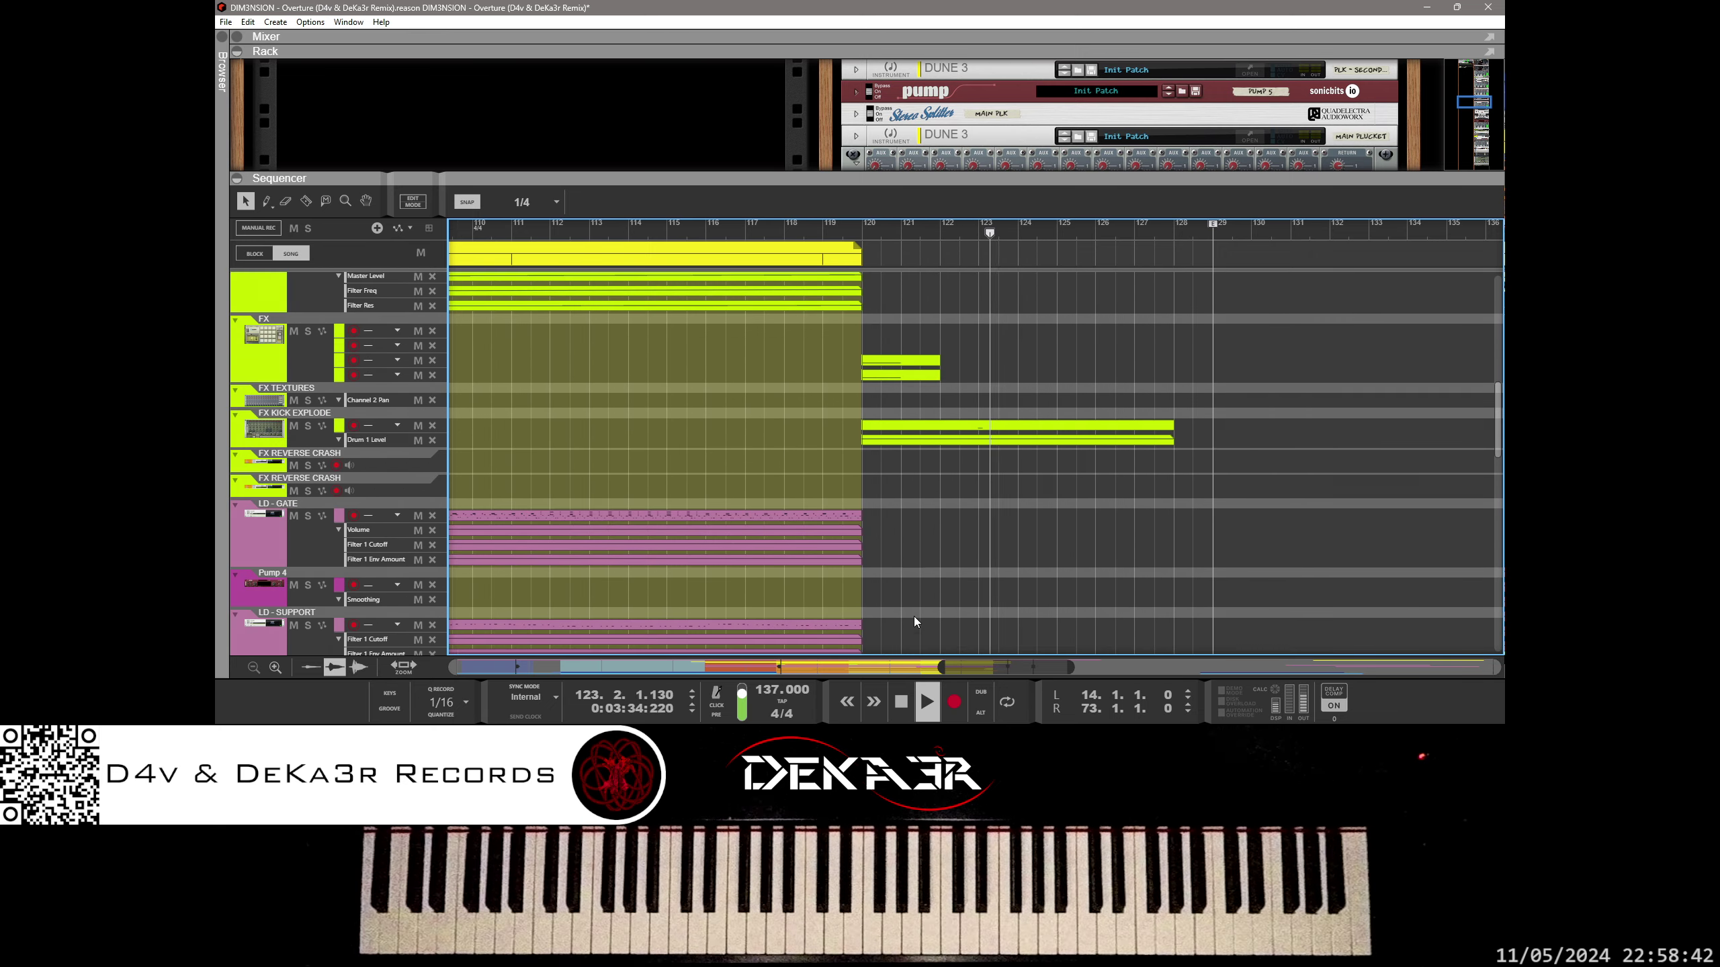
pyautogui.scroll(-3, 815, 644)
pyautogui.scroll(-1, 815, 643)
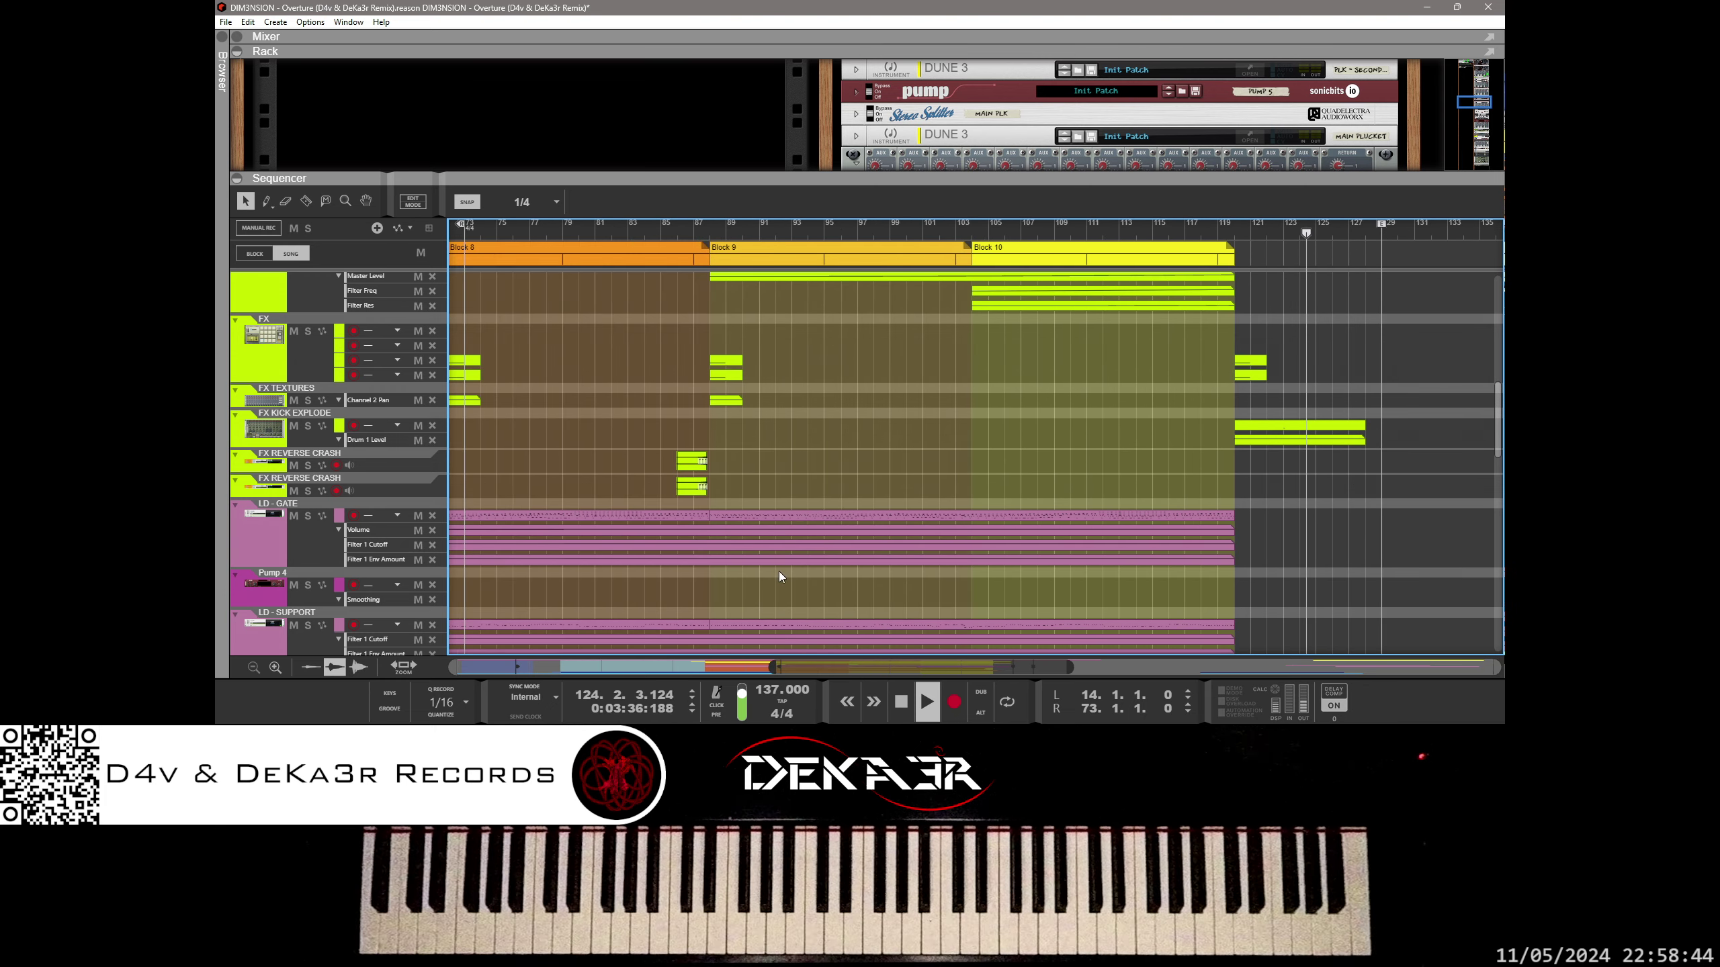
# Step: Replay from the start of Block 10, save the song and copy the Block 9 FX TEXTURES Channel 2 Pan clip to 120.1.1.0
pyautogui.click(965, 228)
pyautogui.hotkey('ctrl', 's')
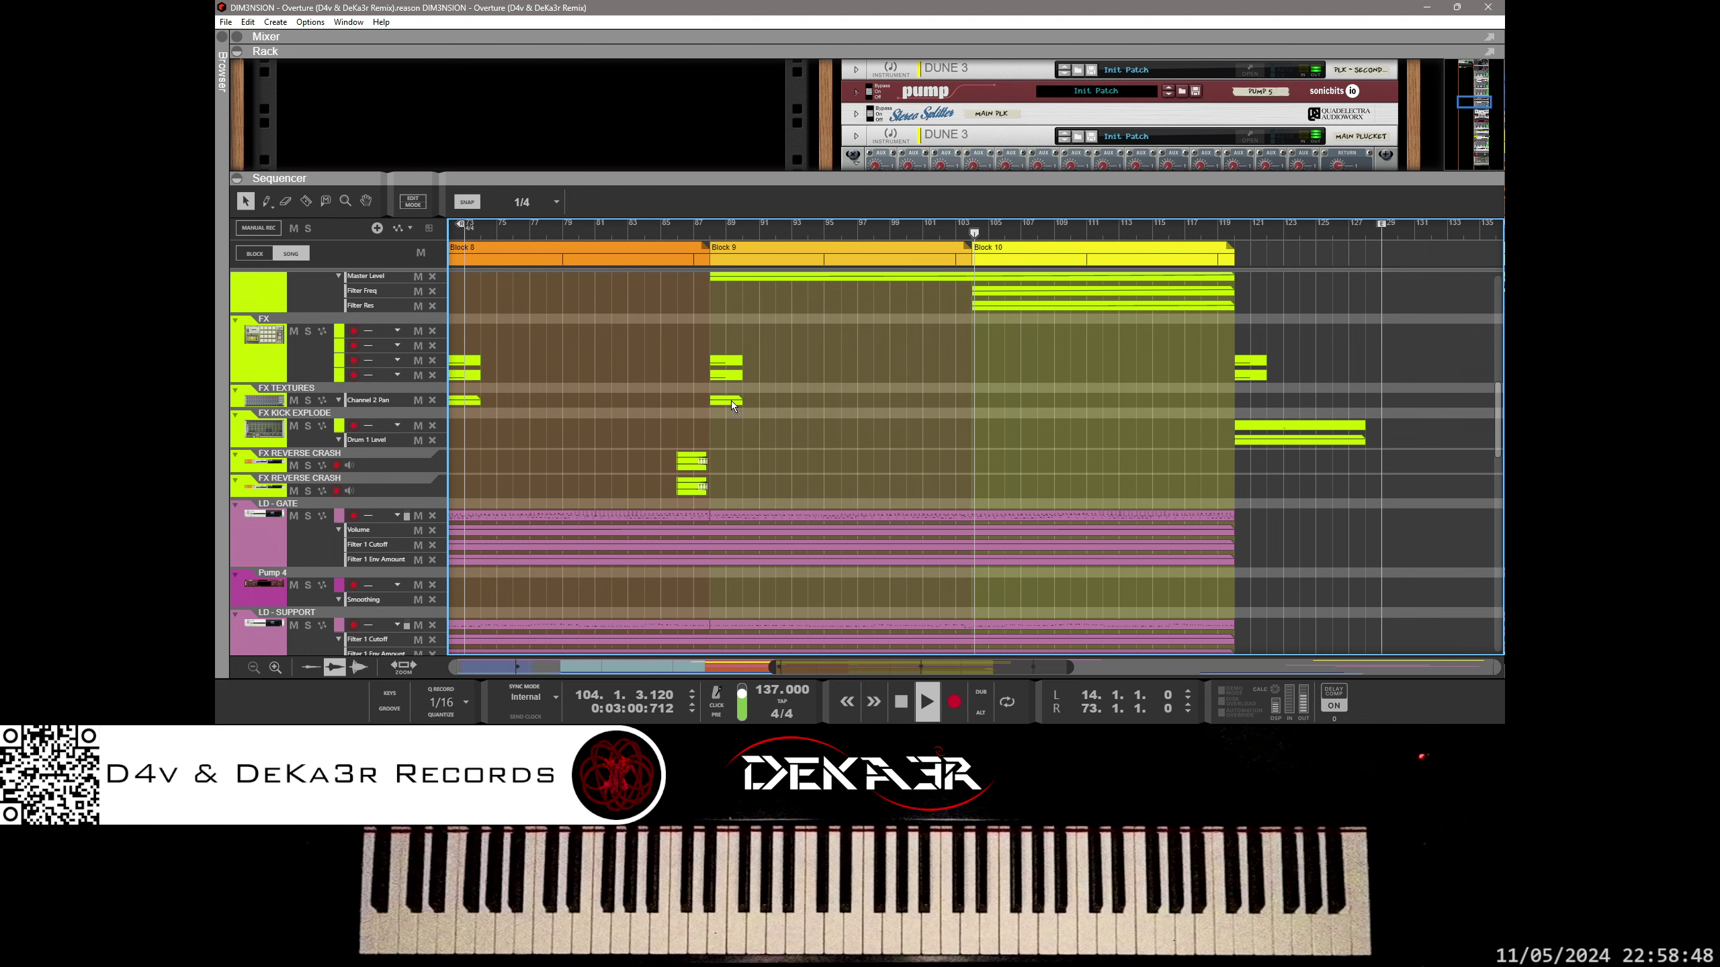
pyautogui.moveTo(721, 403); pyautogui.dragTo(1242, 403)
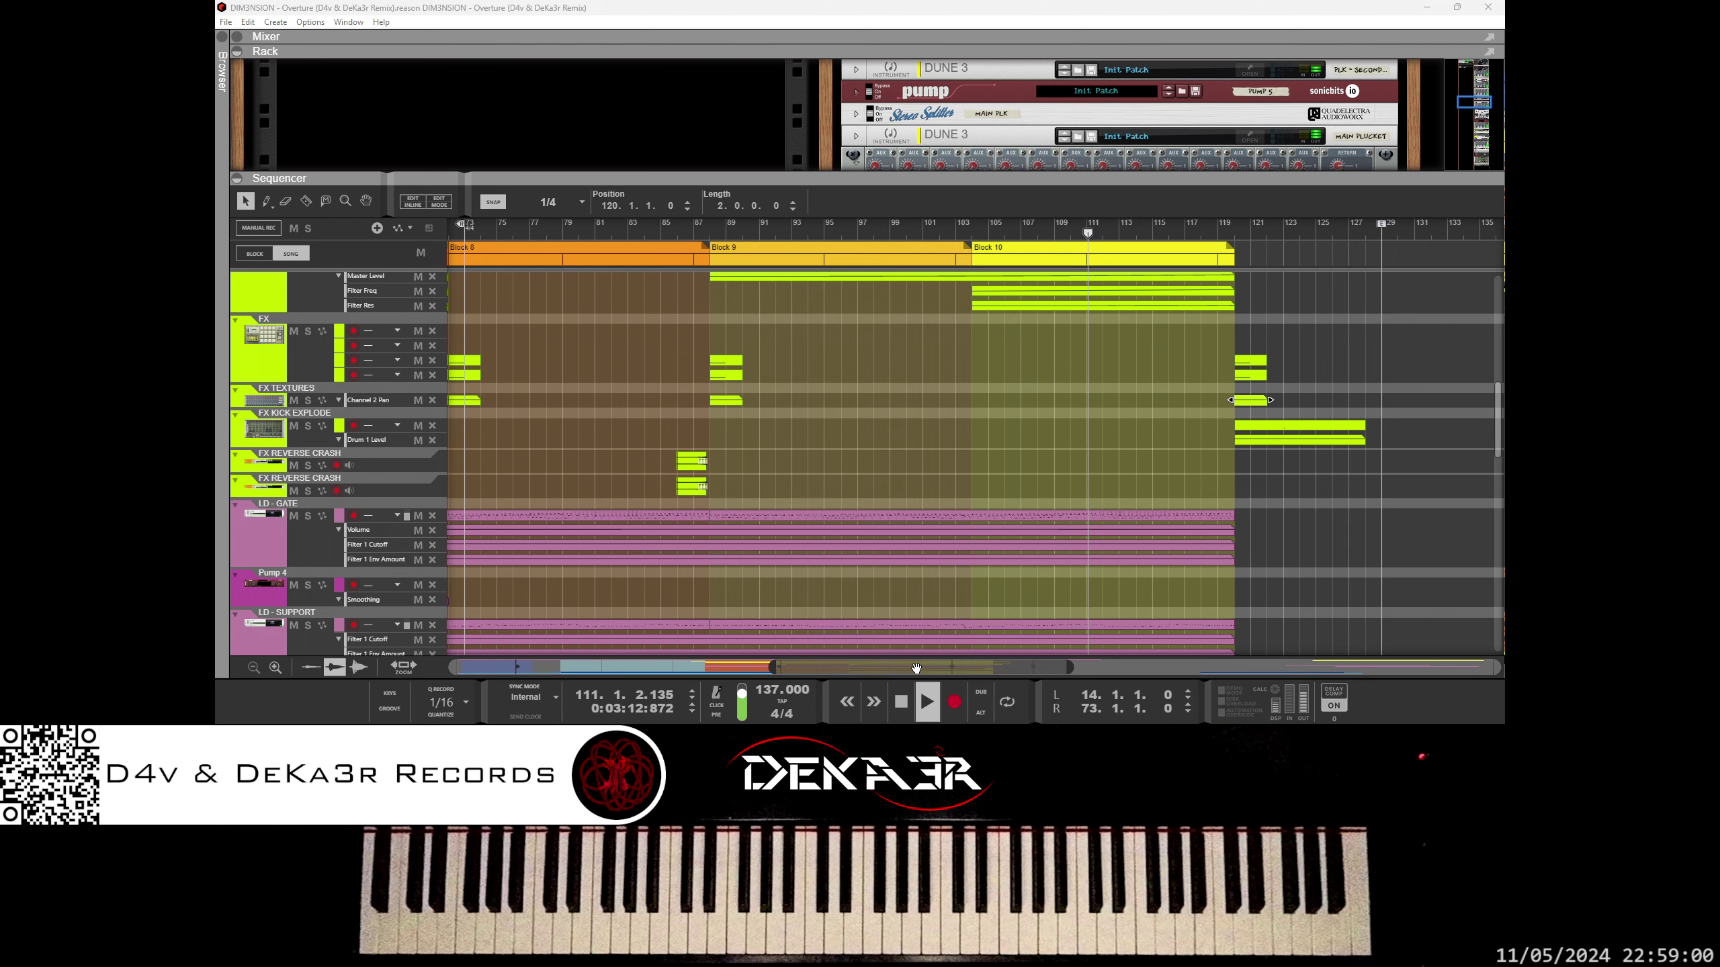
# Step: Zoom in on the DRUMS lanes at the end of Block 10, set the left locator to 117.1.1.0 and play from there
pyautogui.hscroll(5, 940, 483)
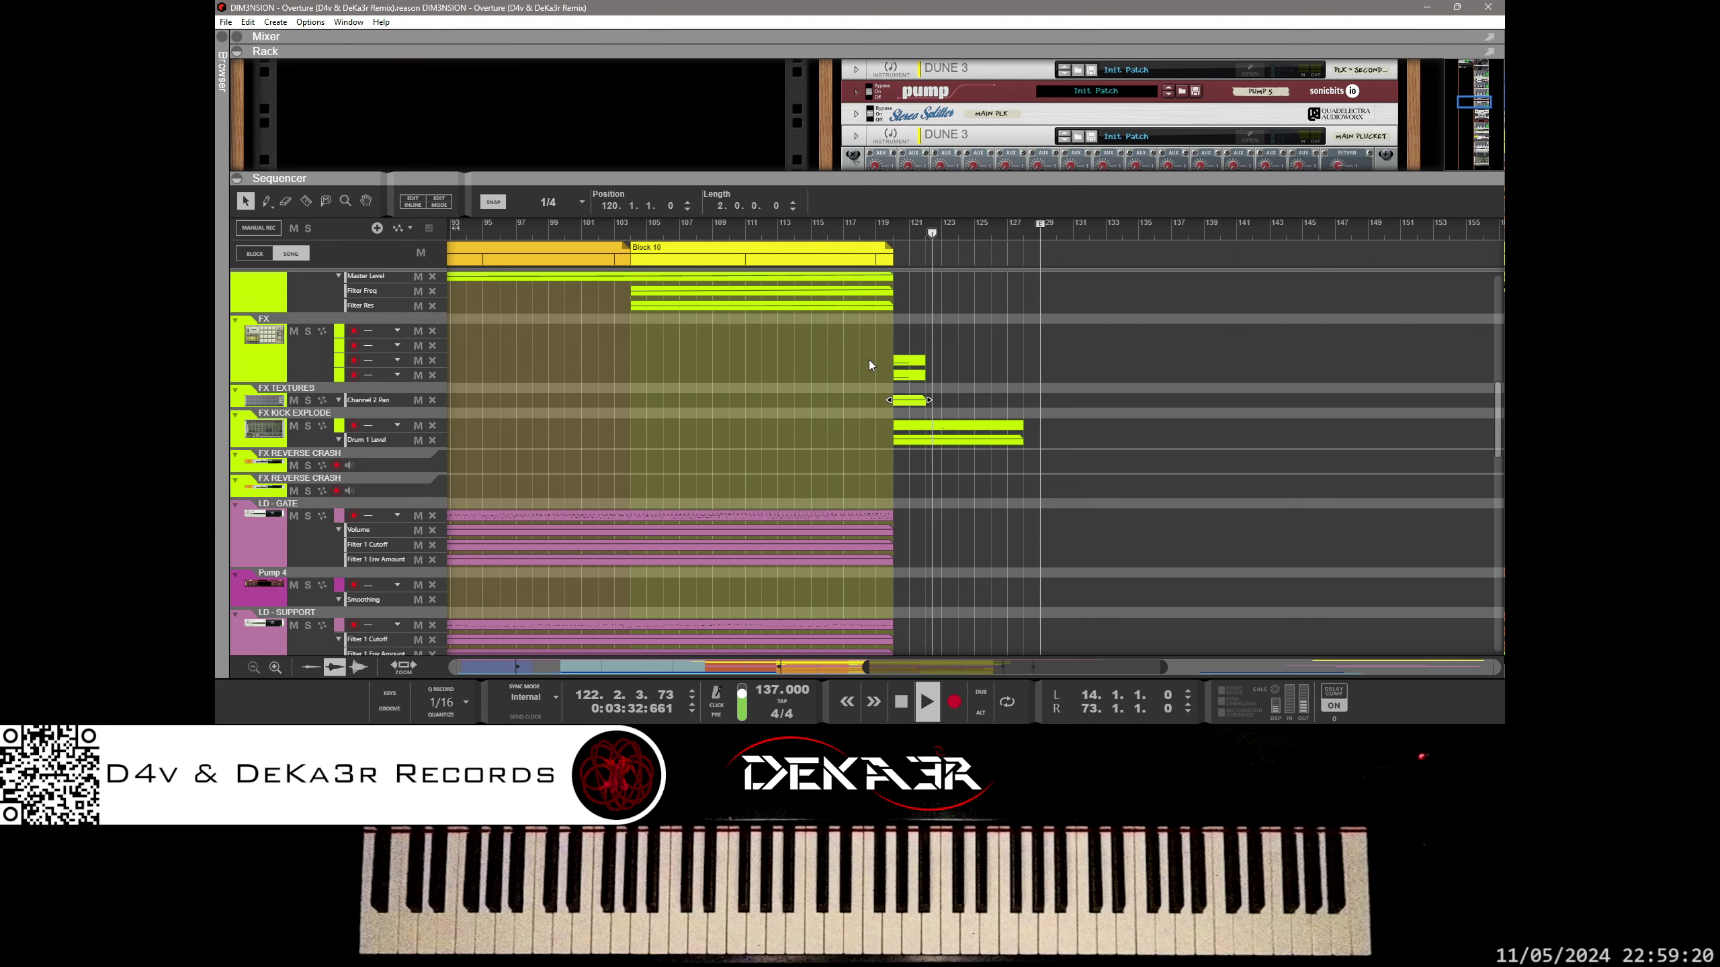
pyautogui.scroll(-10, 868, 360)
pyautogui.scroll(-3, 863, 406)
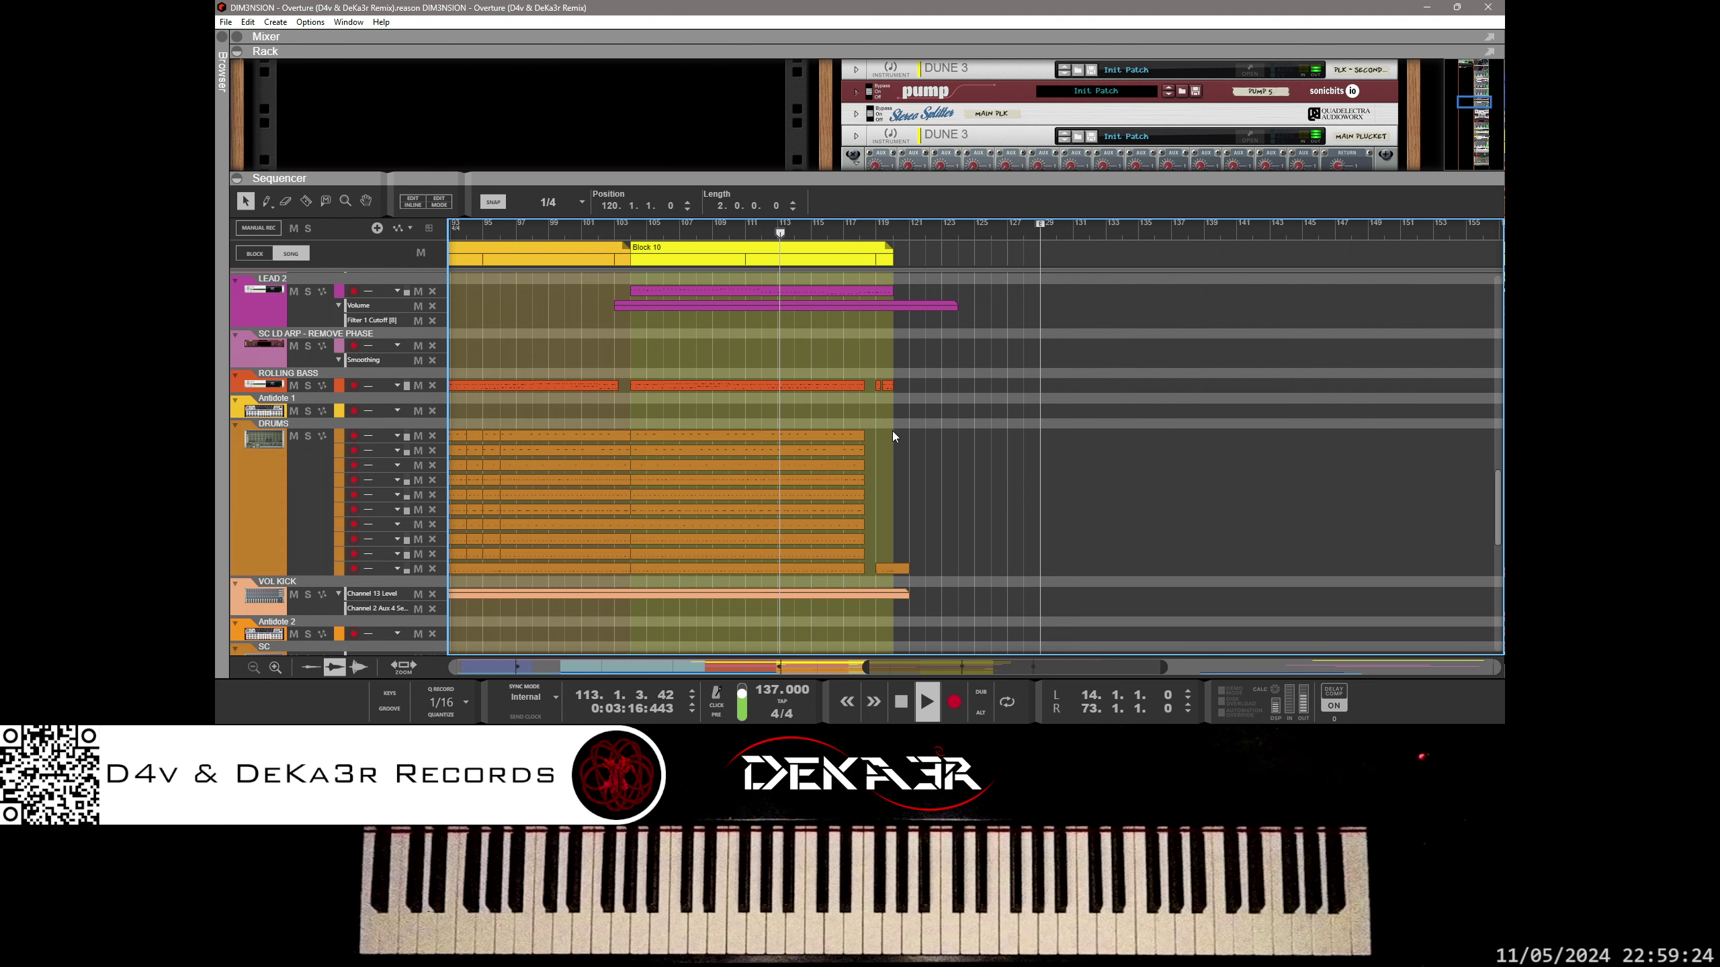
pyautogui.press('z')
pyautogui.moveTo(826, 424); pyautogui.dragTo(926, 569)
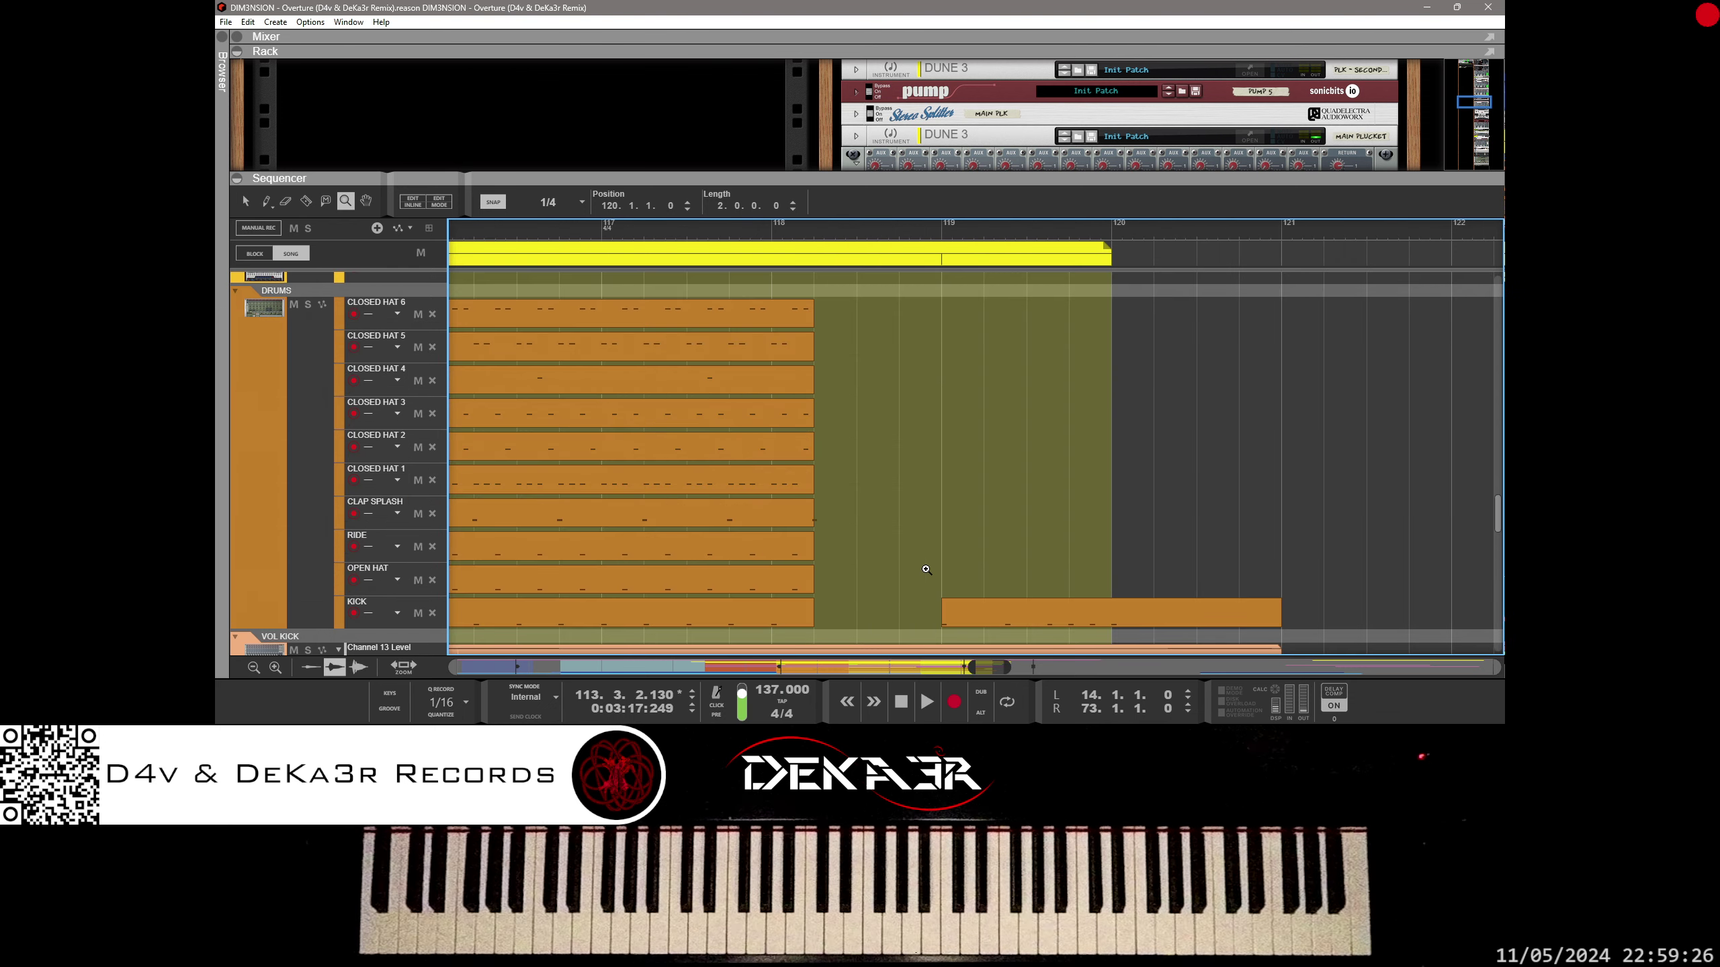
pyautogui.click(525, 237)
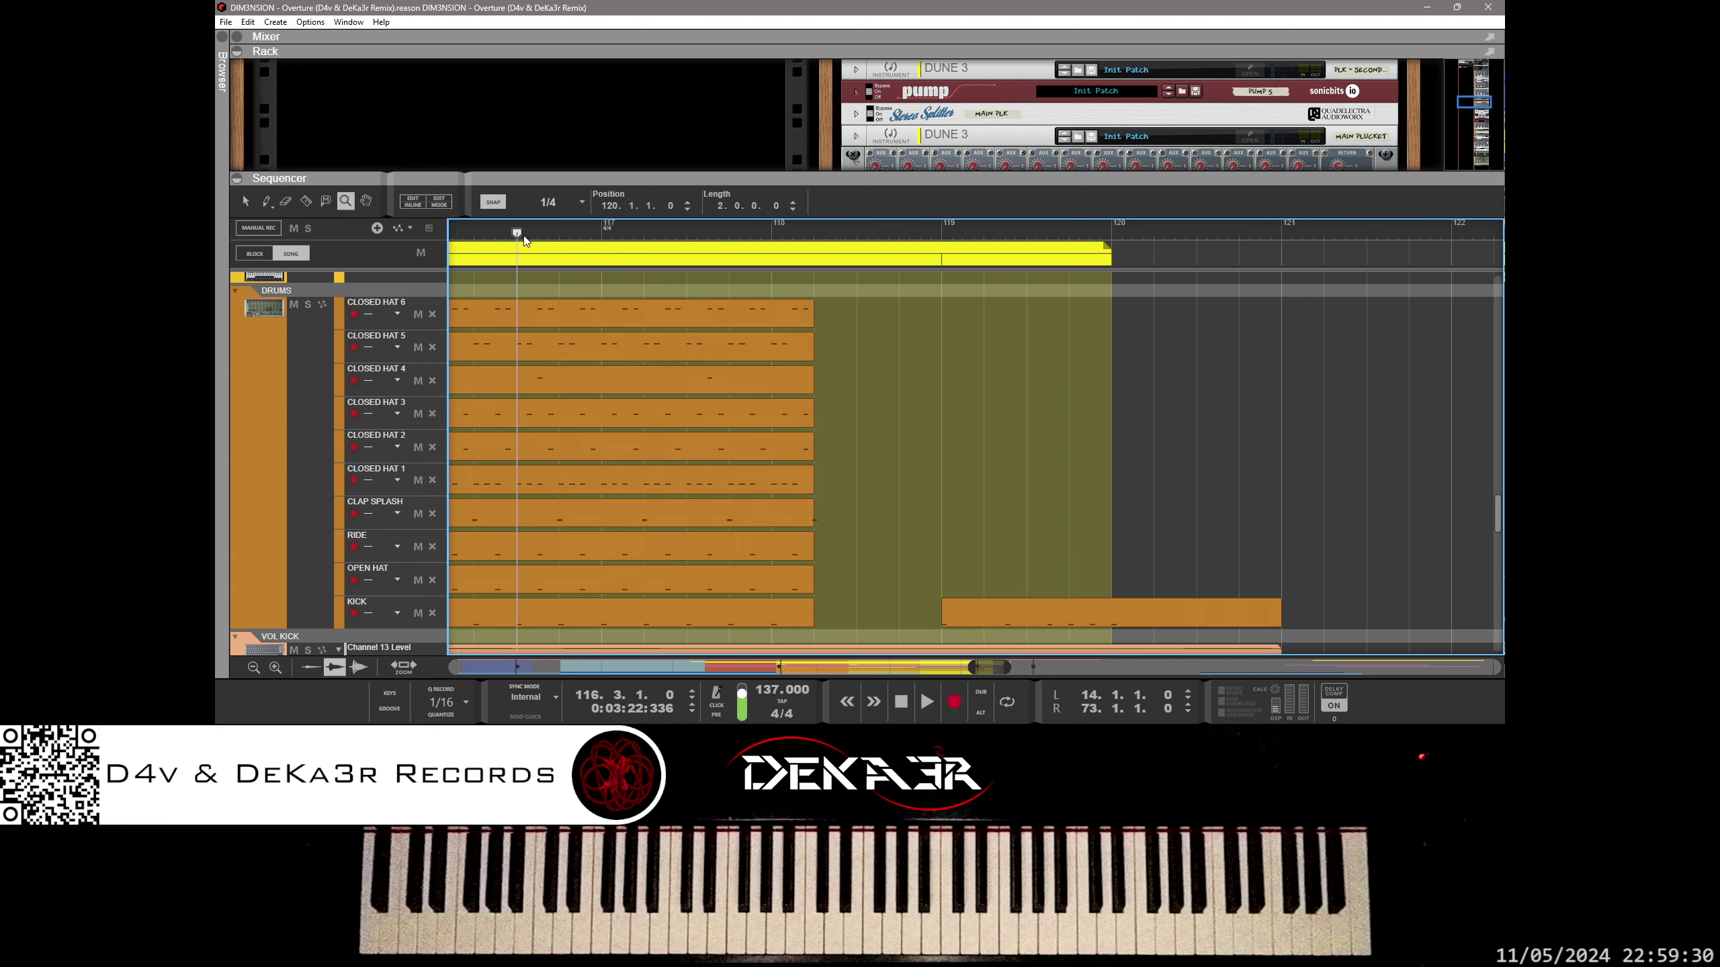
pyautogui.keyDown('ctrl'); pyautogui.click(601, 239); pyautogui.keyUp('ctrl')
pyautogui.click(626, 234)
pyautogui.press('space')
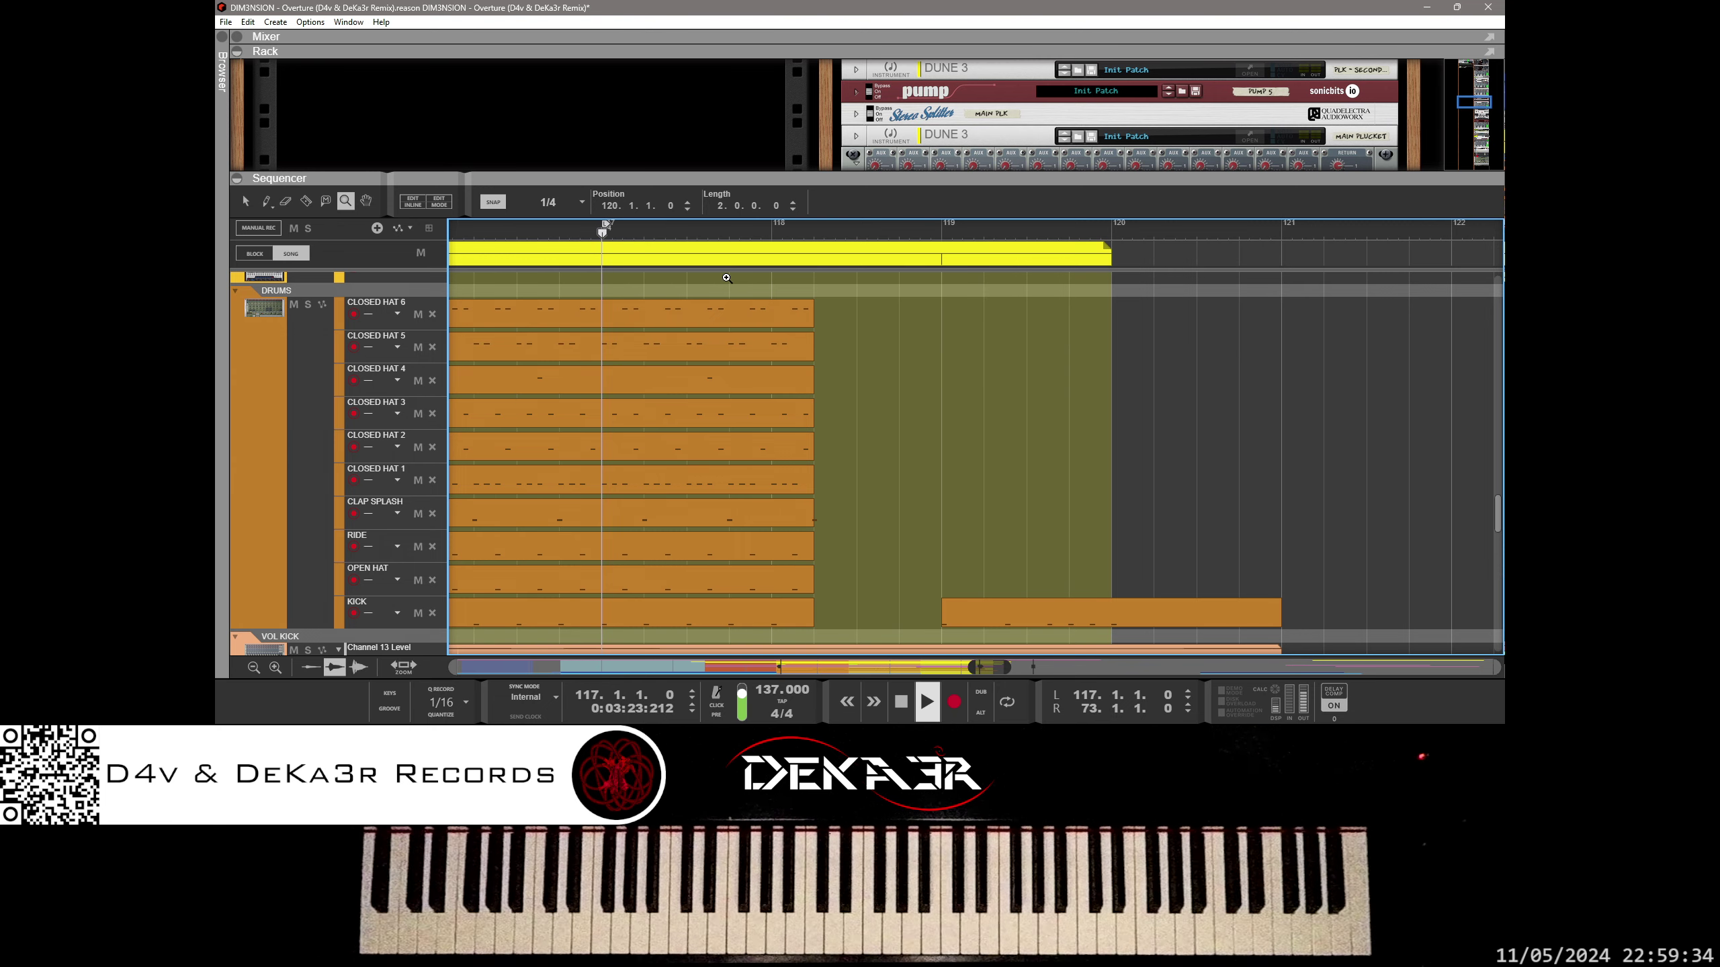
# Step: Extend the CLAP SPLASH clip to a length of 24.0.0.0 and play it back from bar 117
pyautogui.press('q')
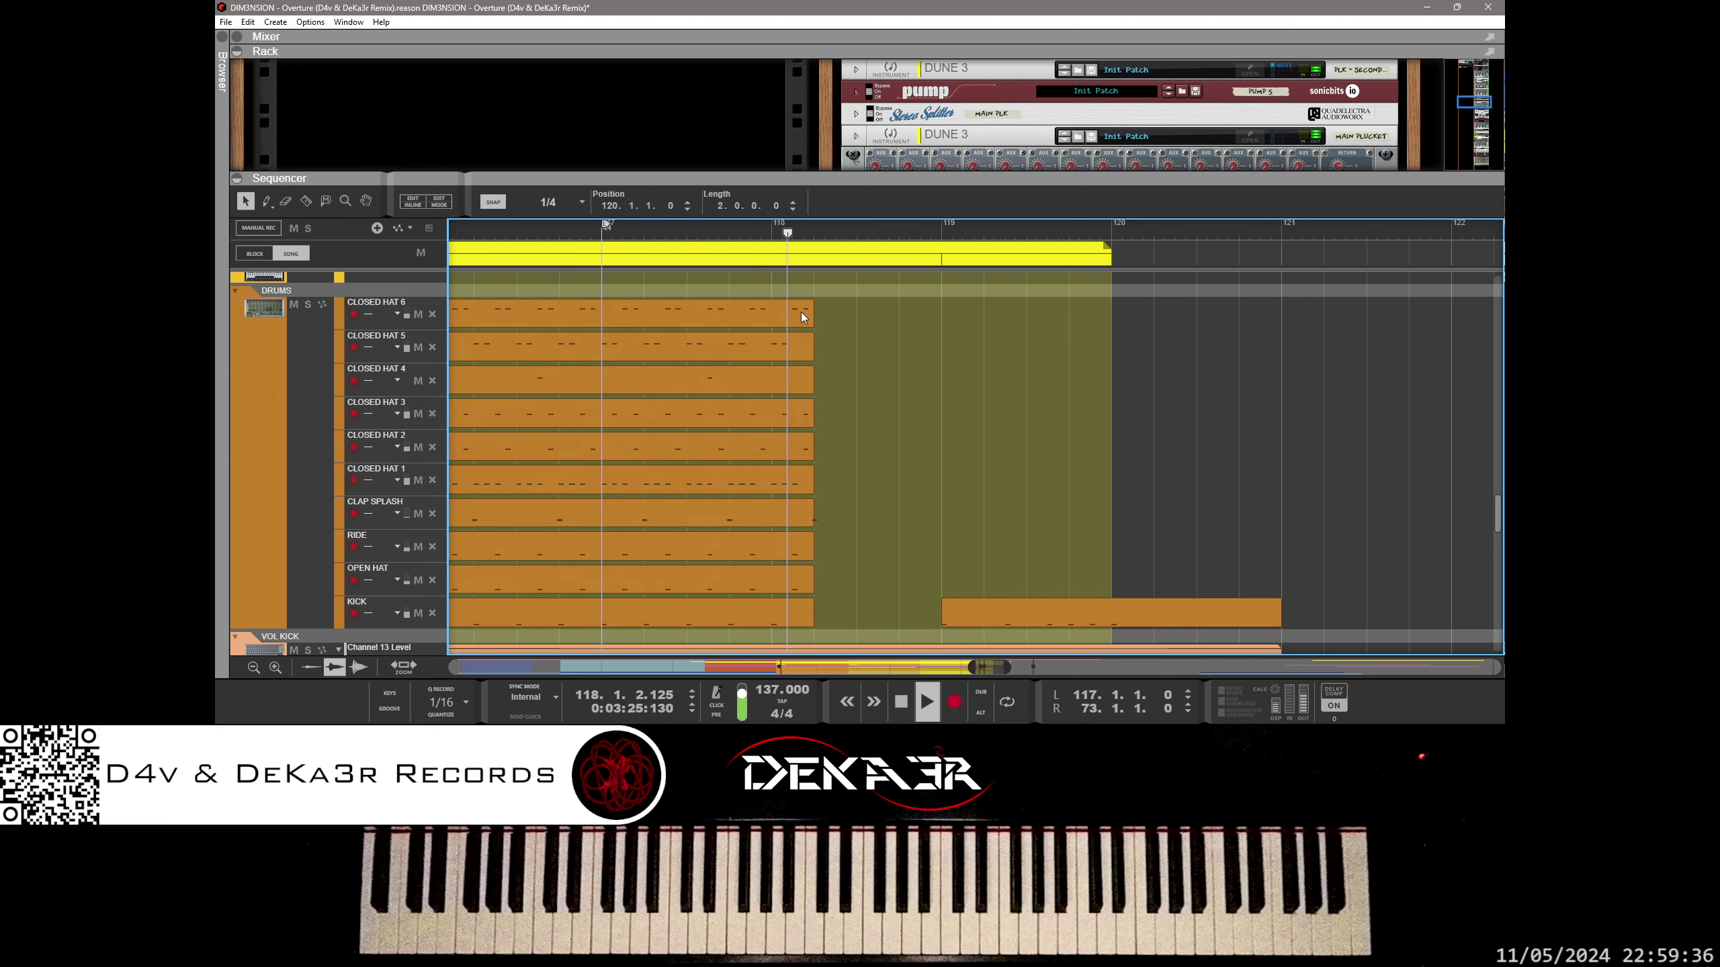
pyautogui.click(801, 312)
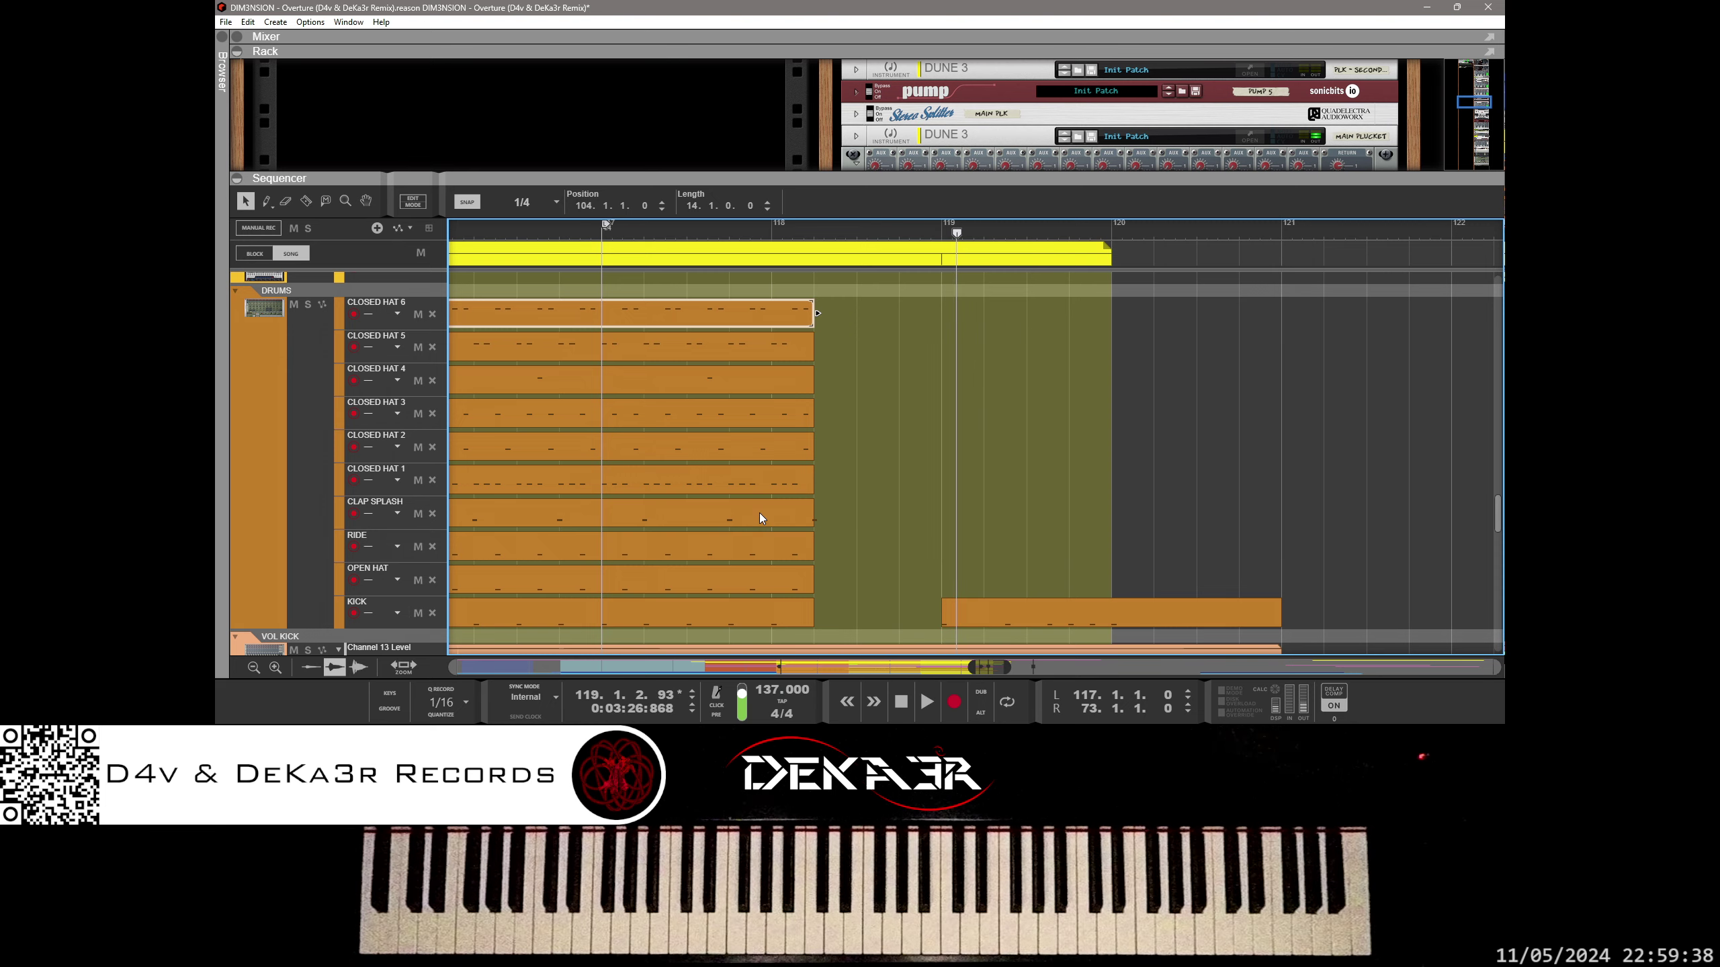
pyautogui.click(809, 513)
pyautogui.moveTo(822, 513); pyautogui.dragTo(1053, 515)
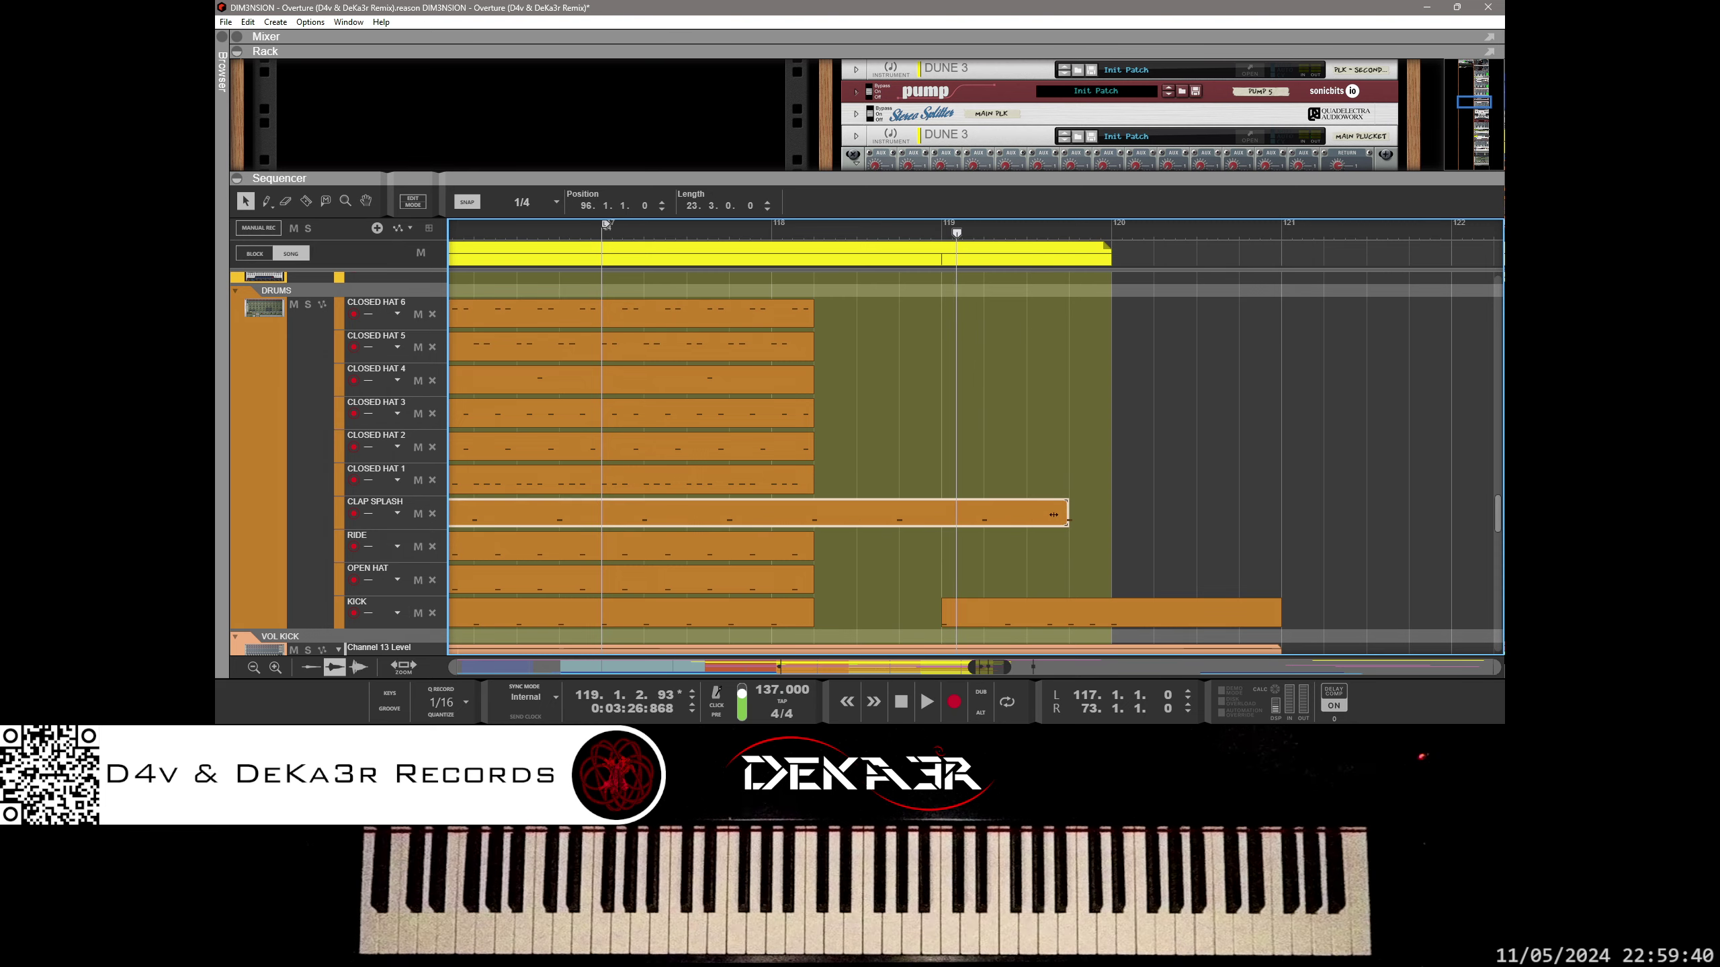
pyautogui.press('space')
pyautogui.hotkey('alt', 'space')
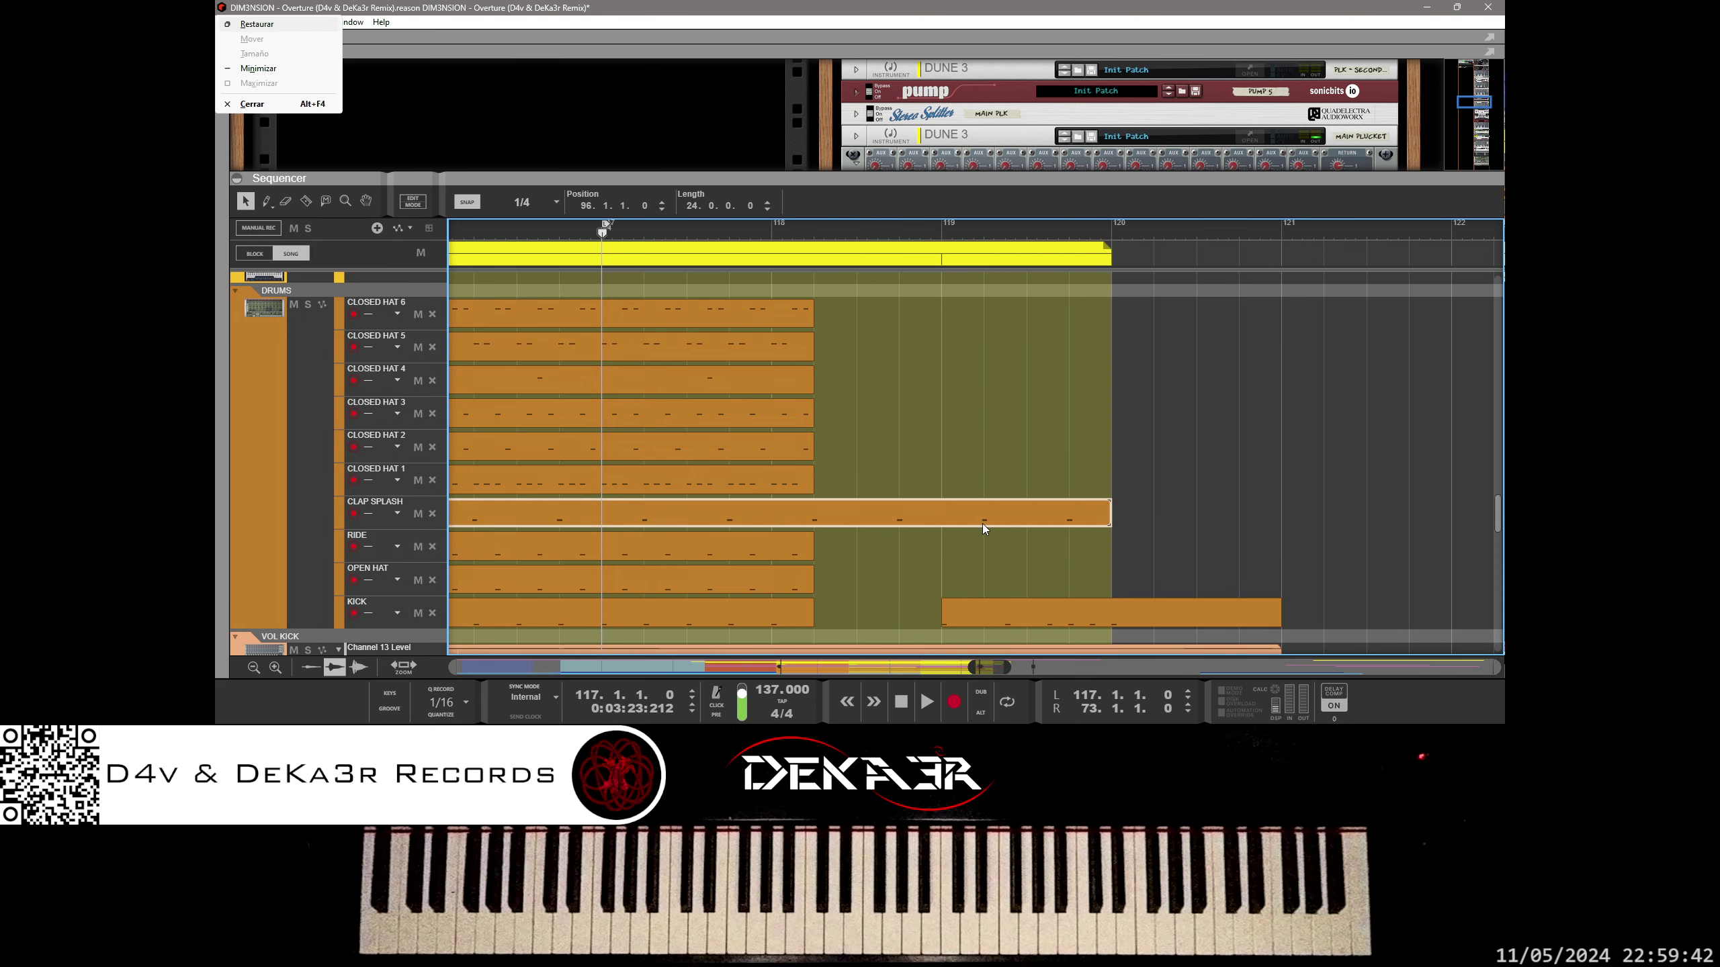
pyautogui.press('Escape')
pyautogui.press('space')
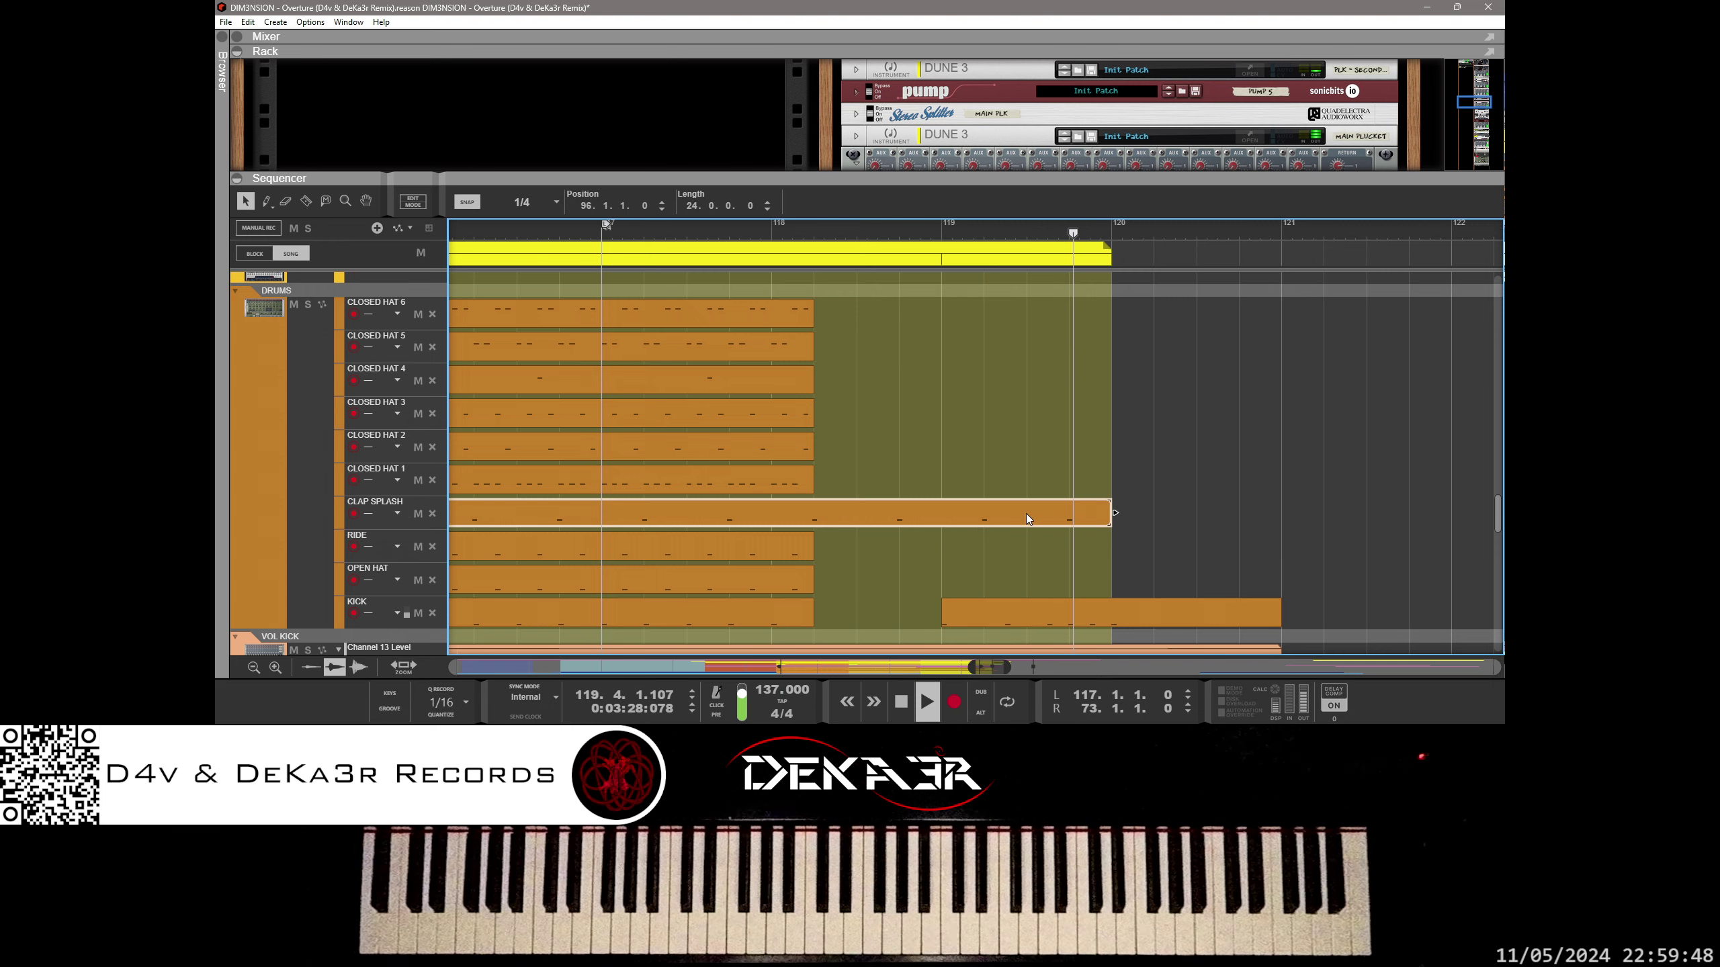
# Step: Shorten the CLAP SPLASH clip to a length of 23.0.0.0 and play the ending from bar 117
pyautogui.moveTo(1114, 513); pyautogui.dragTo(953, 506)
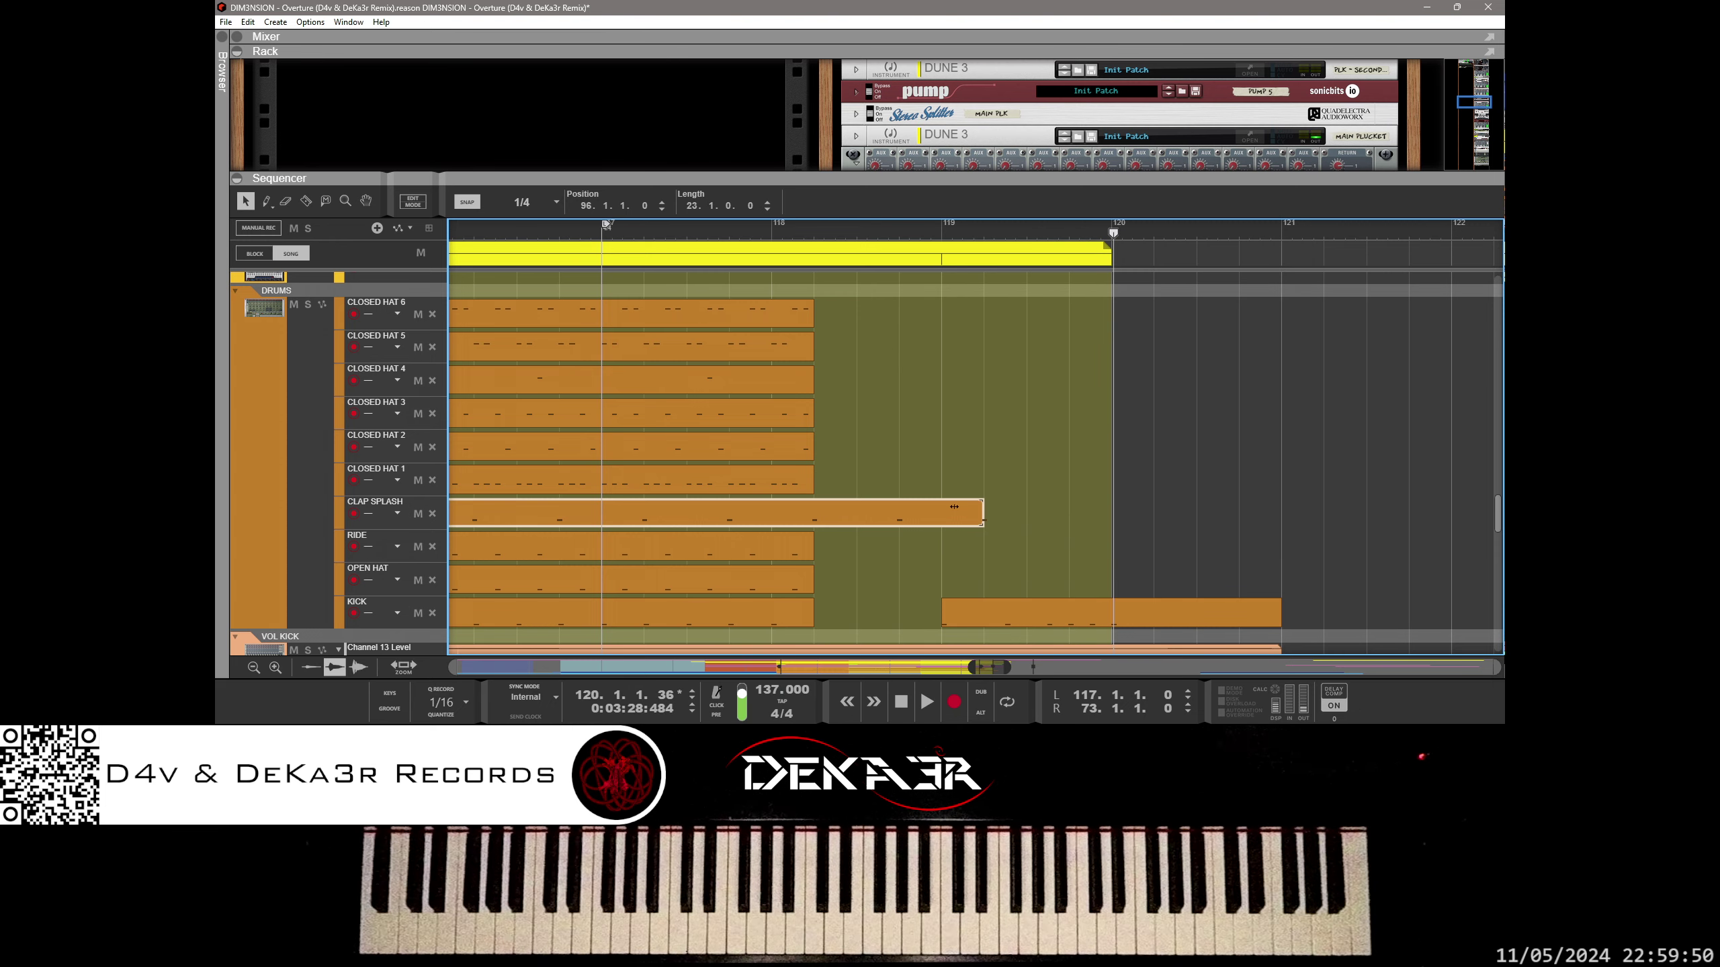
pyautogui.press('KP_0')
pyautogui.hotkey('alt', 'space')
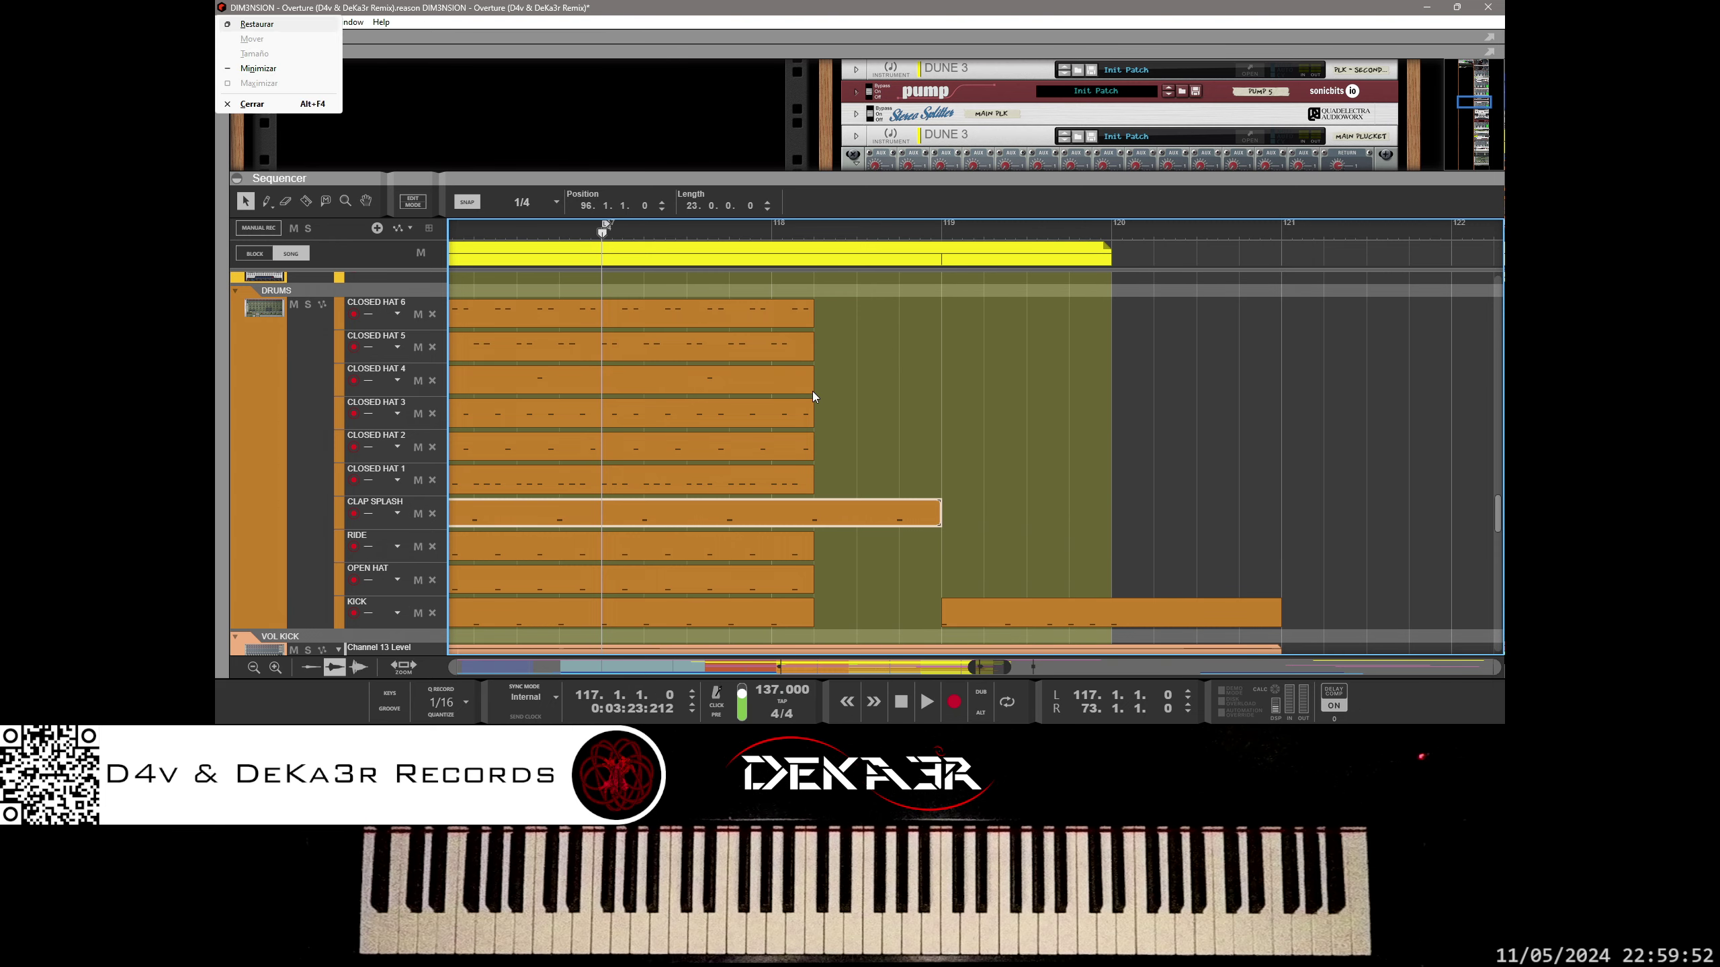
pyautogui.press('Escape')
pyautogui.click(833, 400)
pyautogui.press('space')
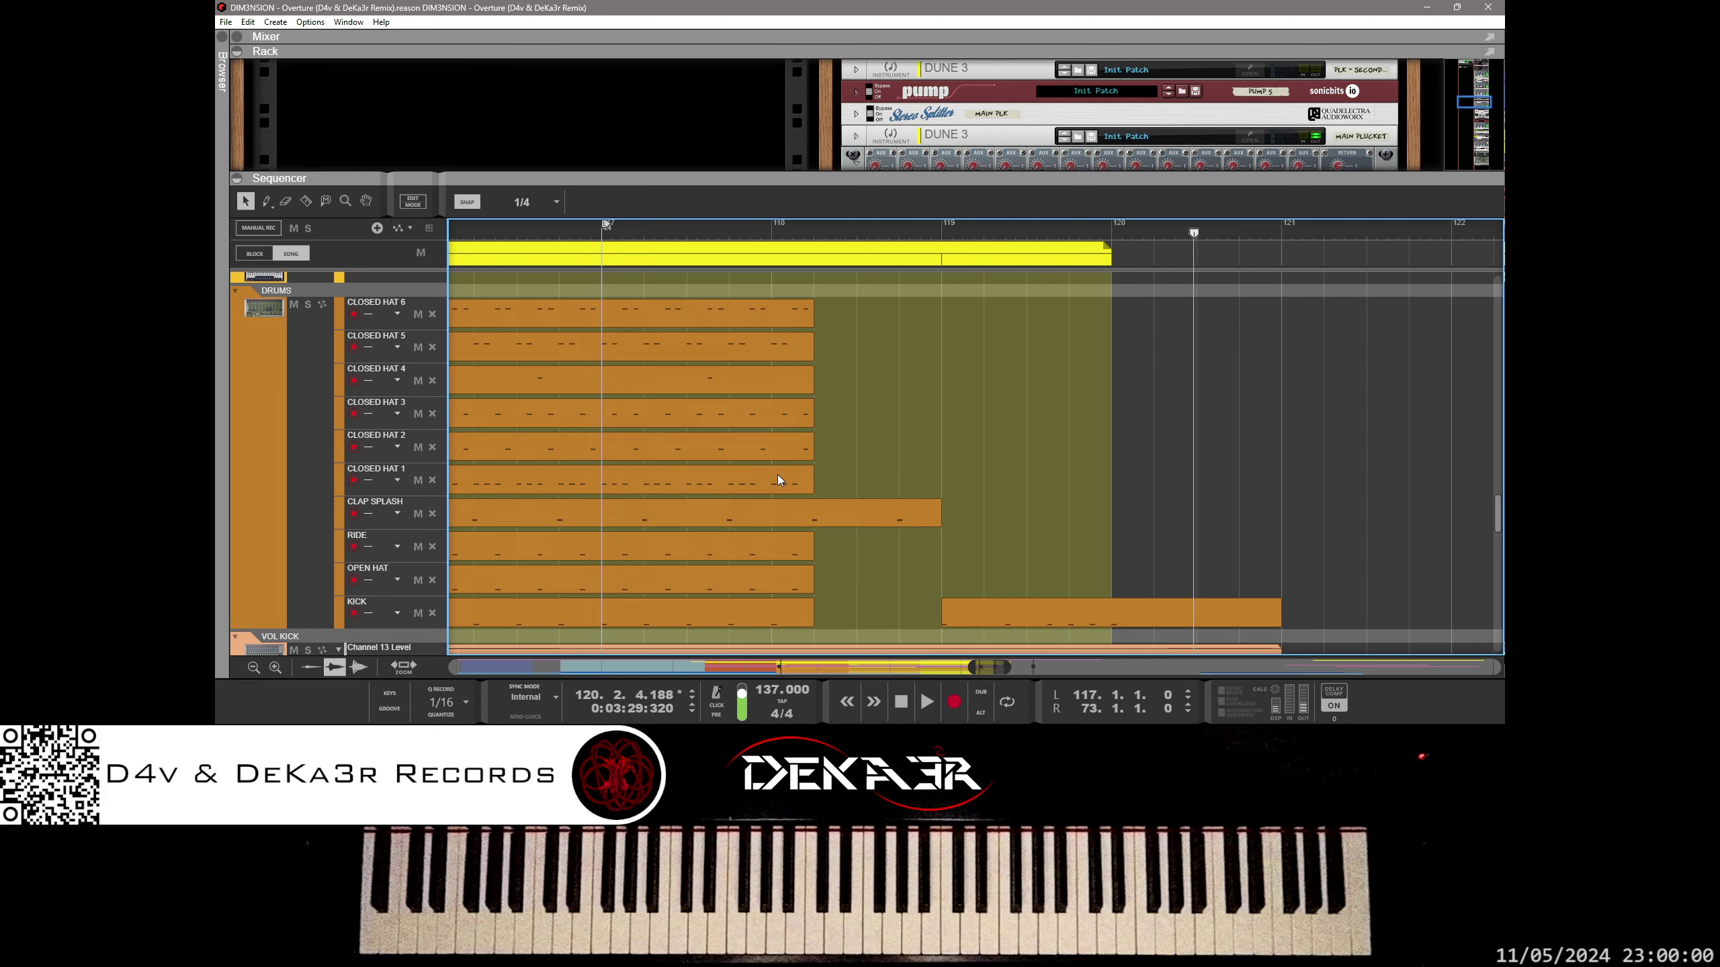
# Step: Try the CLOSED HAT 1 clip at a length of 15.0.0.0 in playback, and trim it back to 14.1.0.0
pyautogui.click(815, 478)
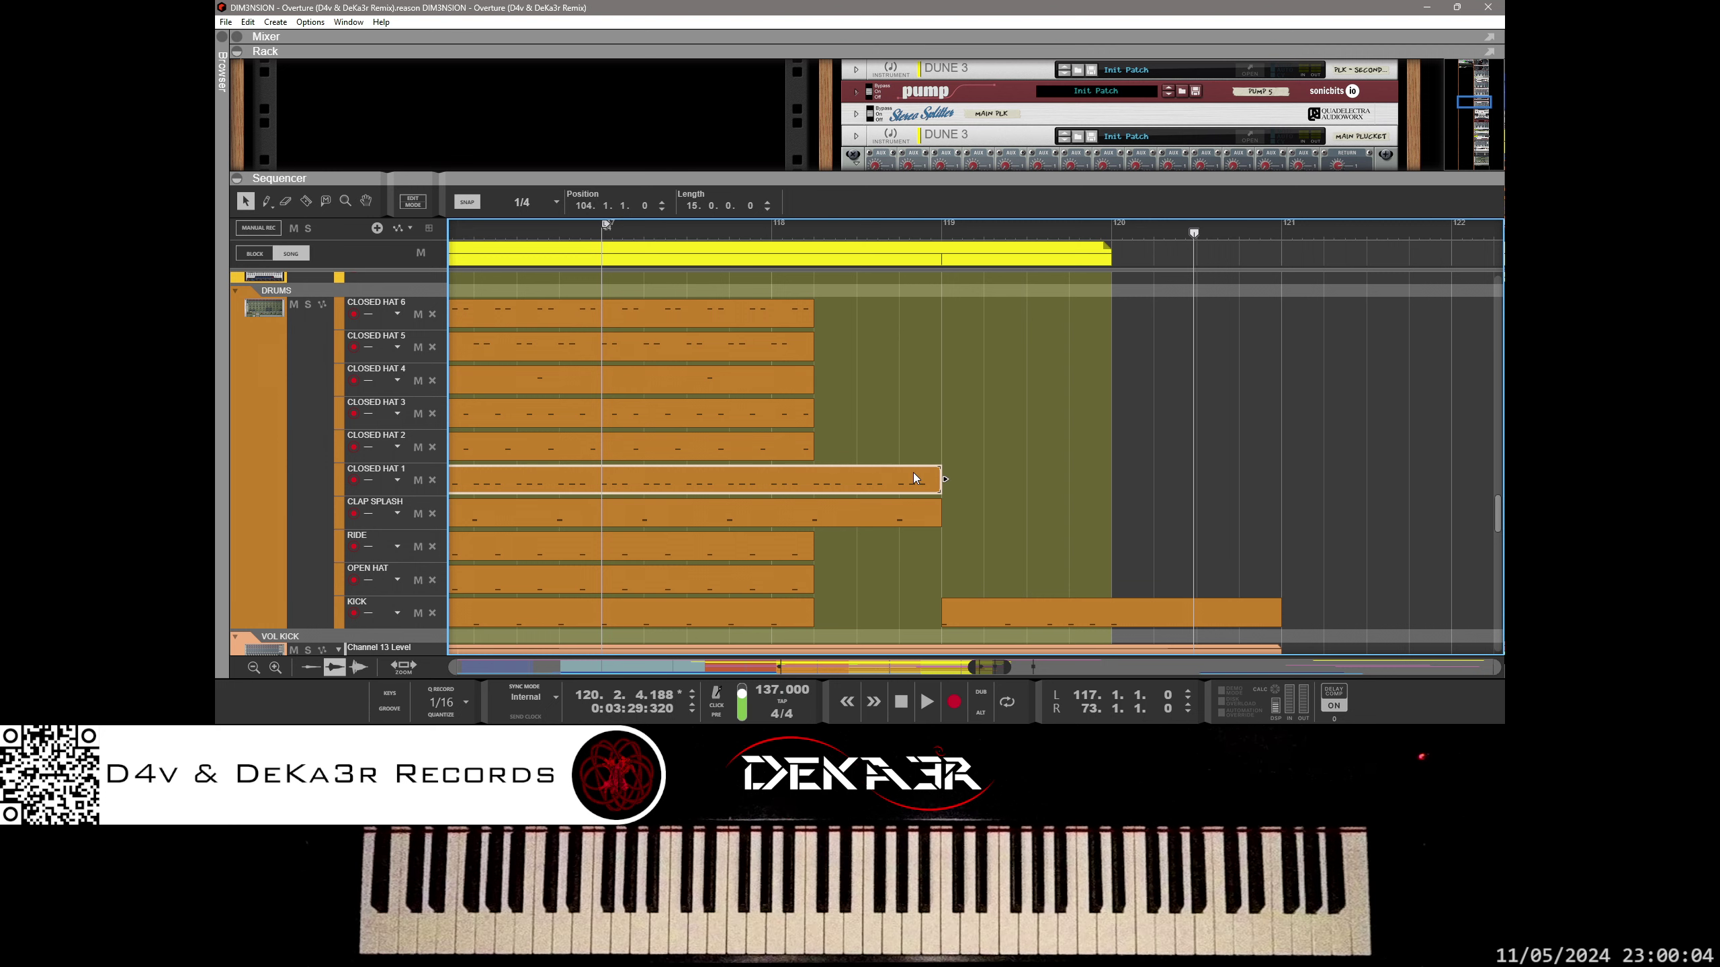
pyautogui.press('space')
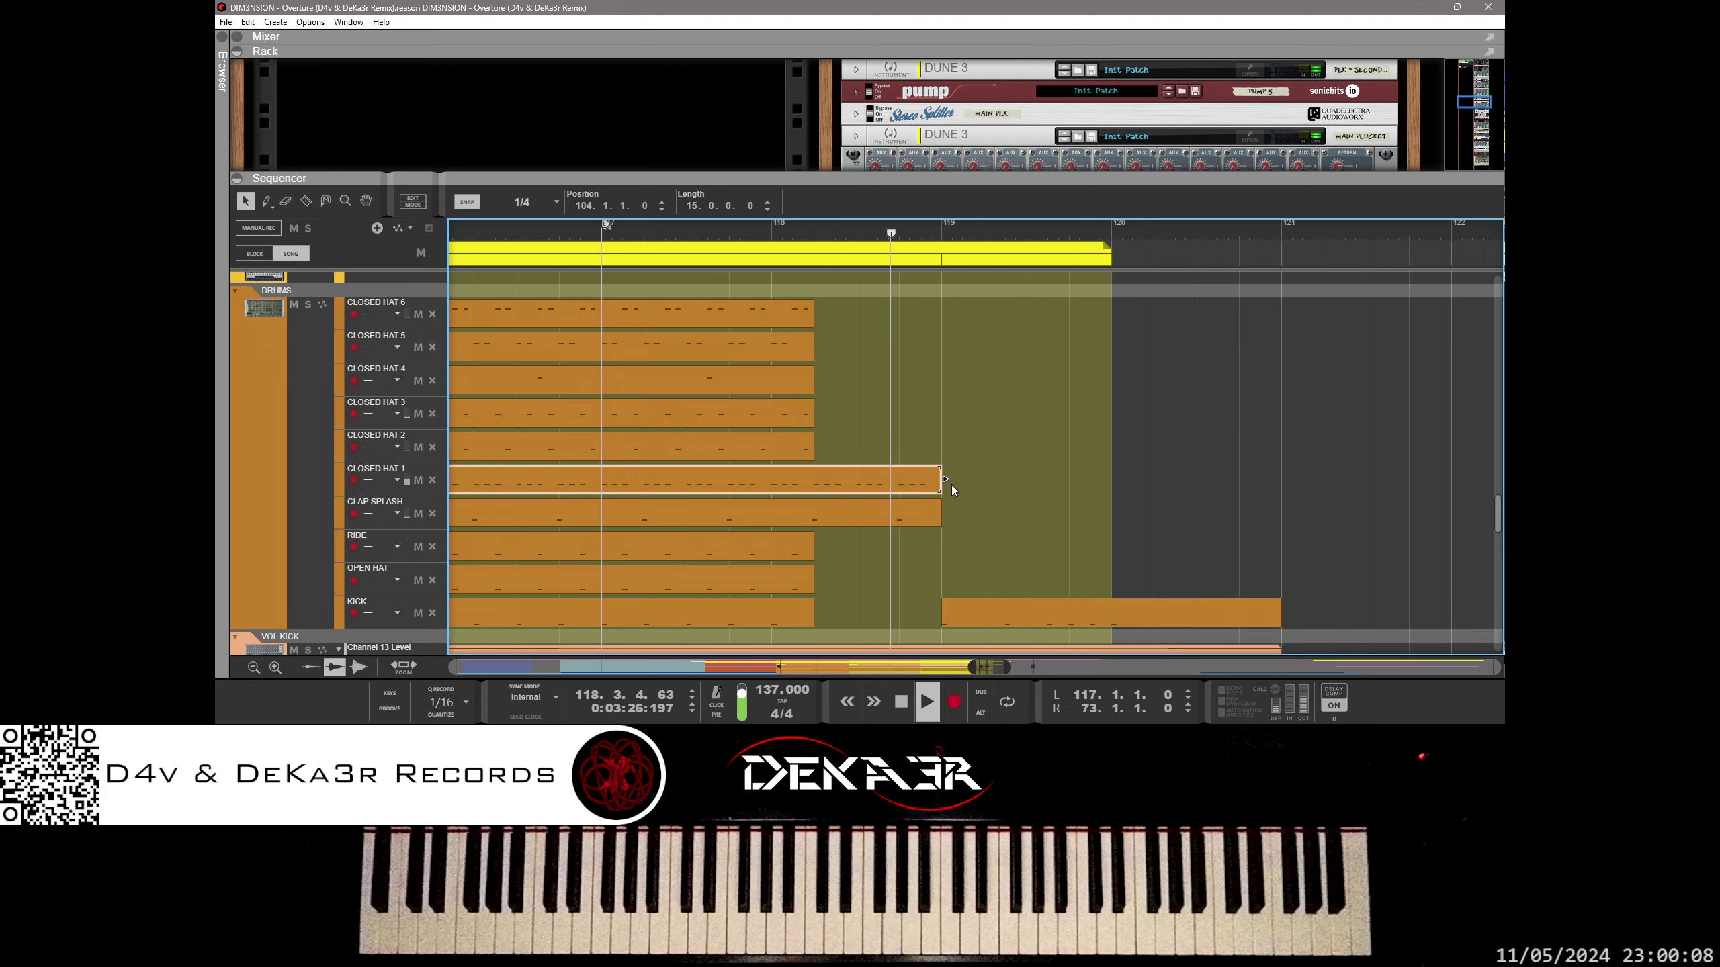
pyautogui.moveTo(946, 481); pyautogui.dragTo(815, 478)
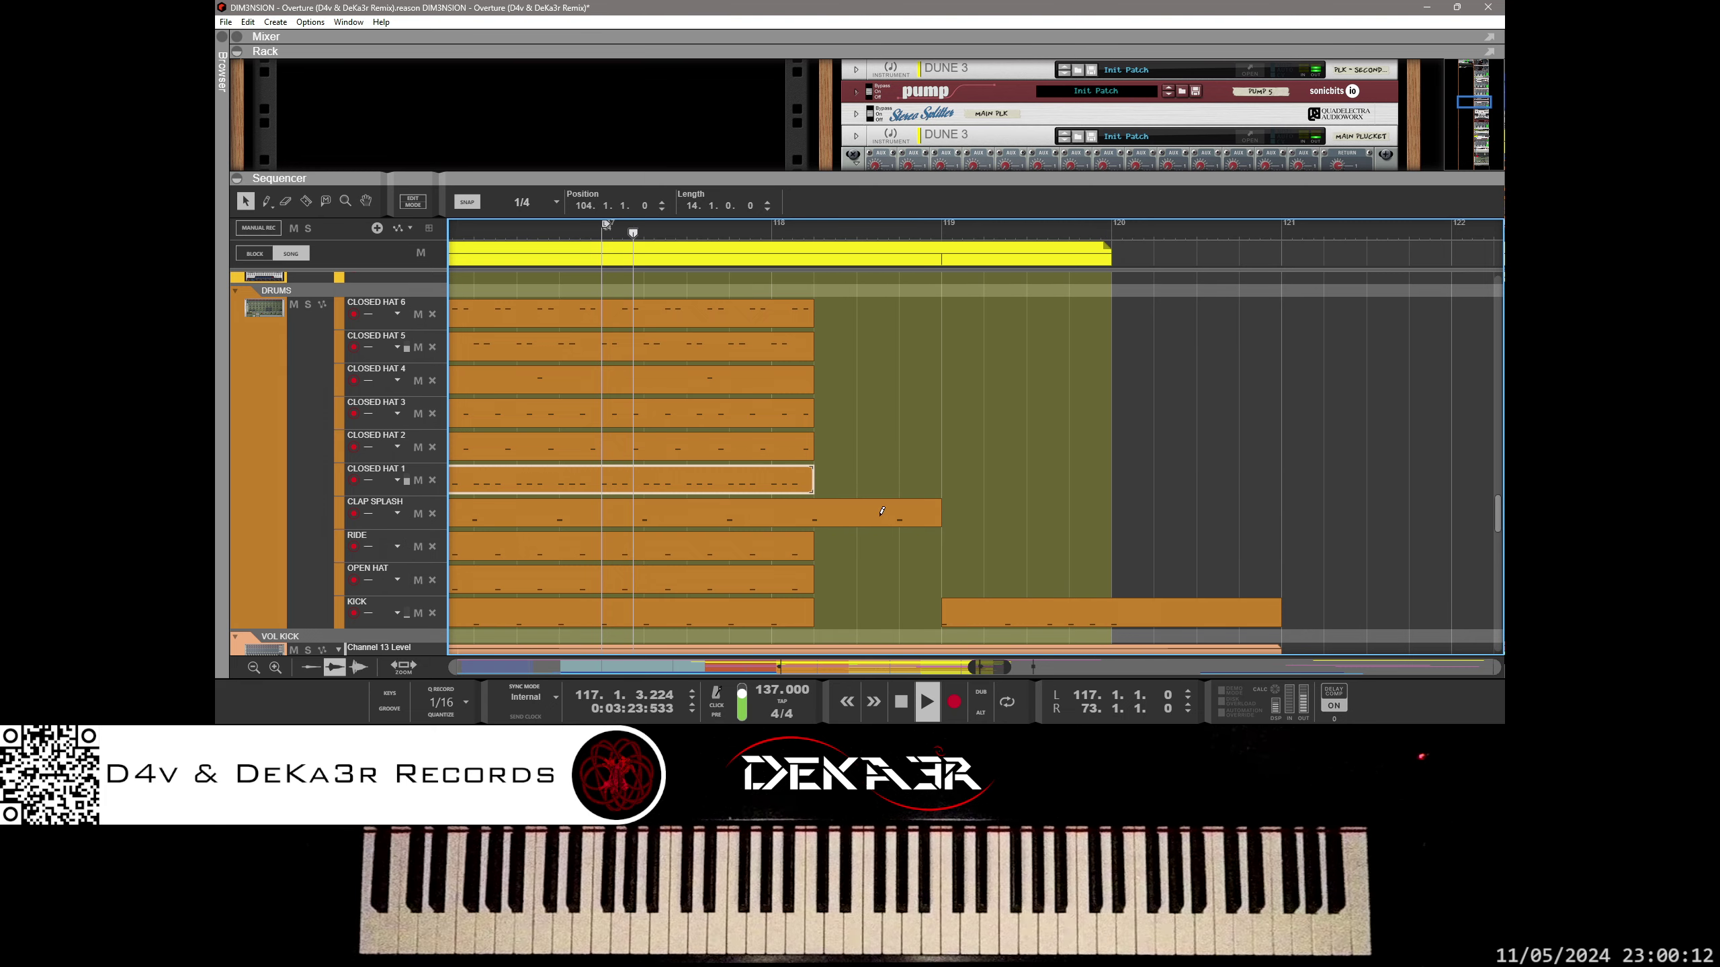
# Step: Listen to the drum break from bar 117 through the end of Block 10 and save the song
pyautogui.click(907, 518)
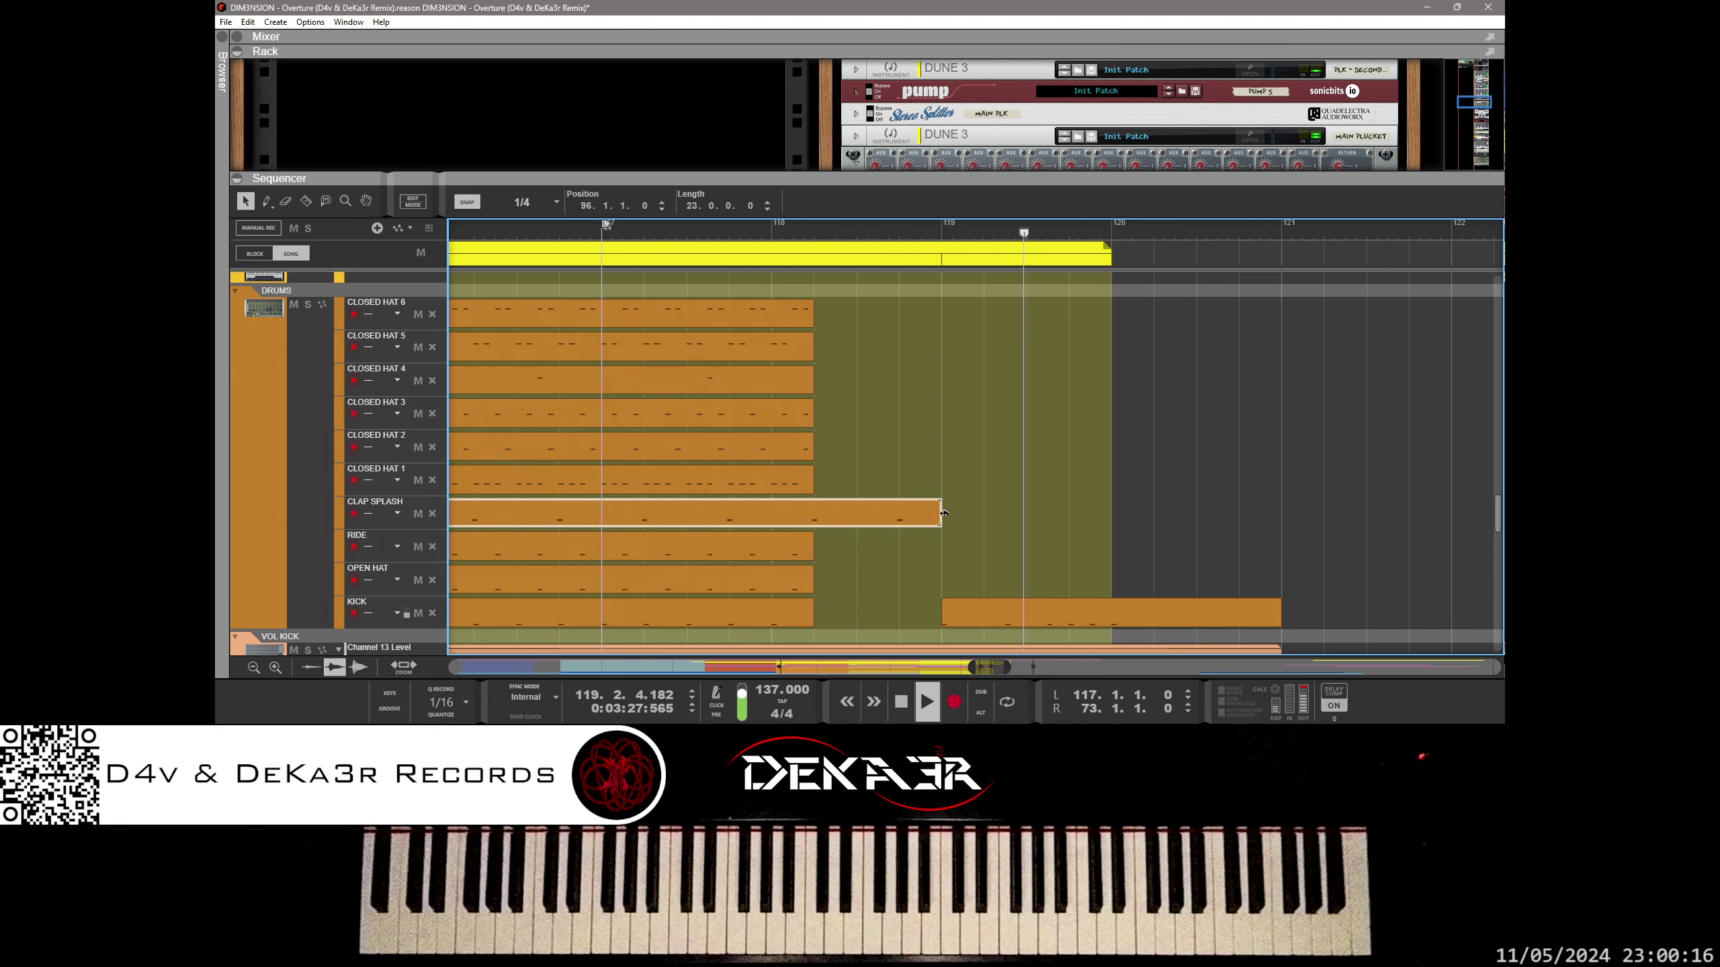
pyautogui.click(1004, 497)
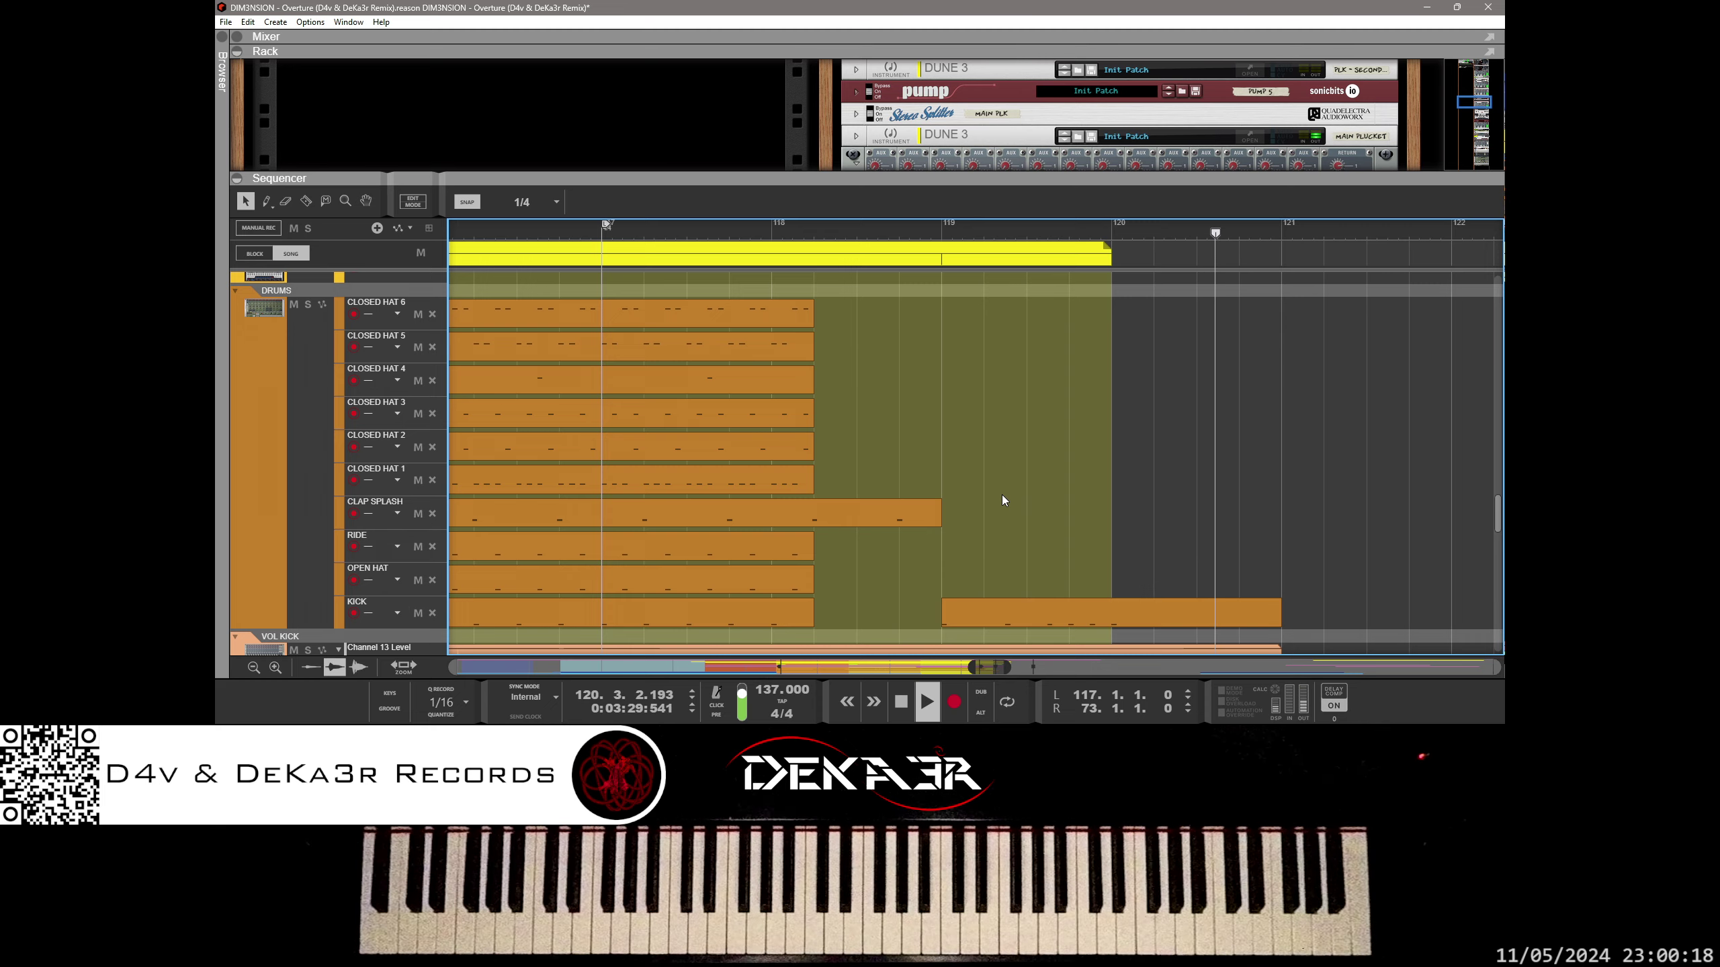
pyautogui.hotkey('ctrl', 's')
pyautogui.scroll(-3, 1064, 457)
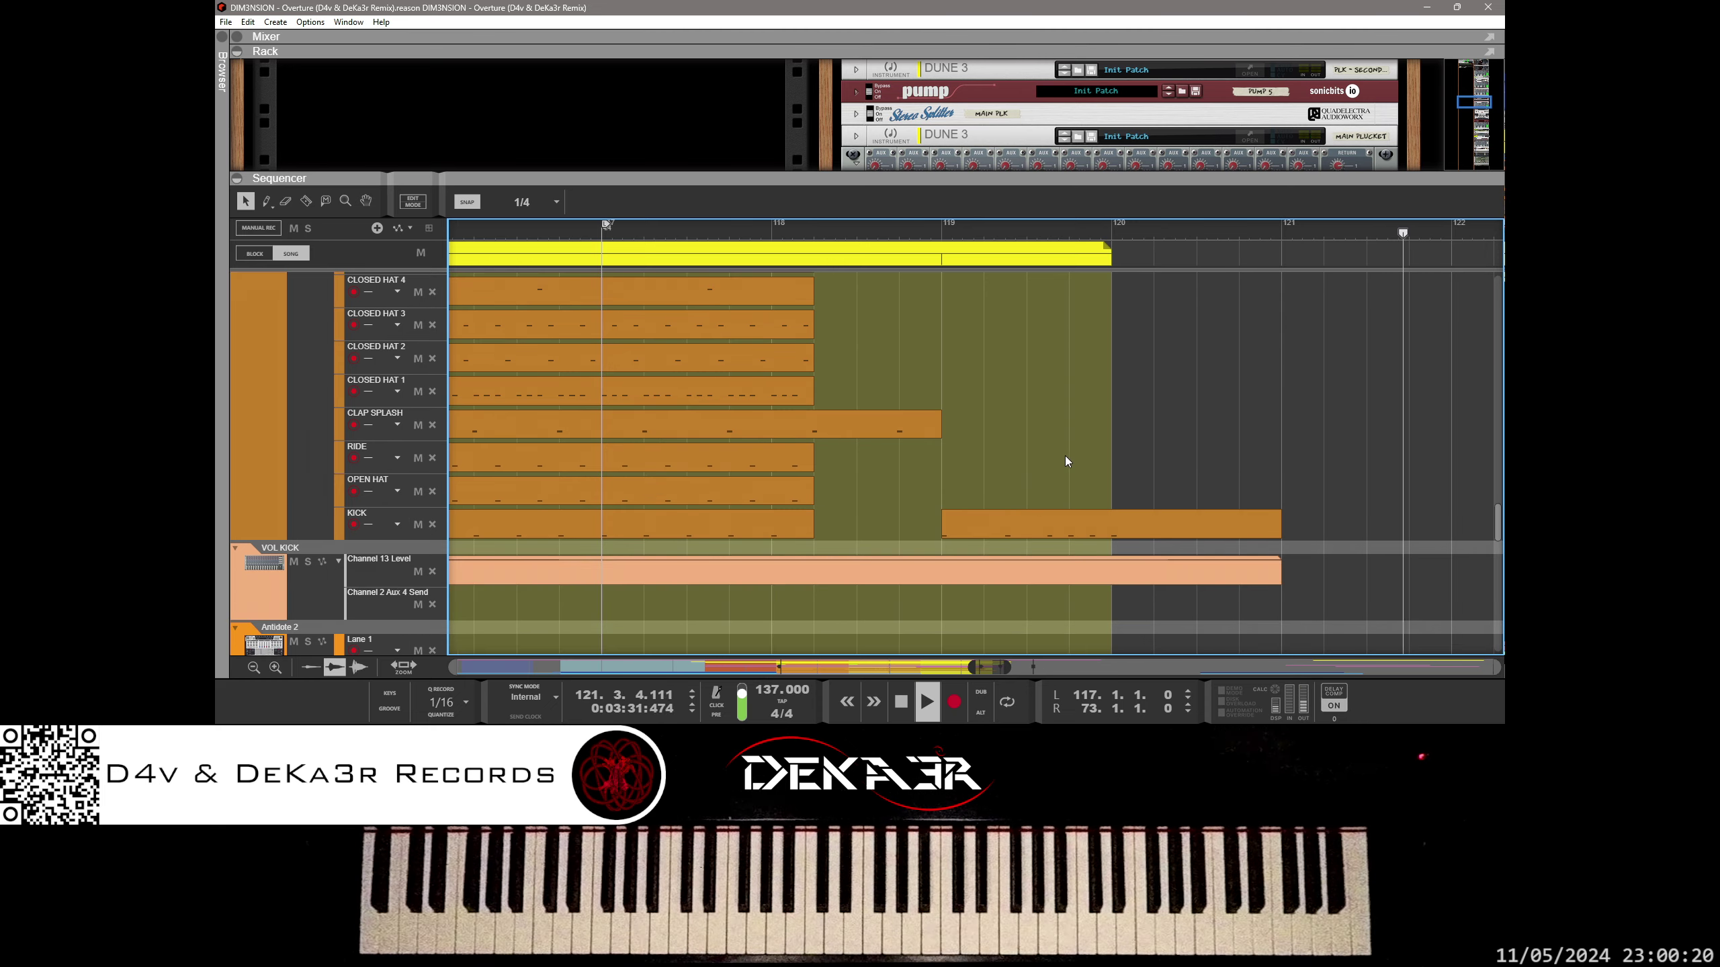
pyautogui.moveTo(1010, 667); pyautogui.dragTo(1090, 667)
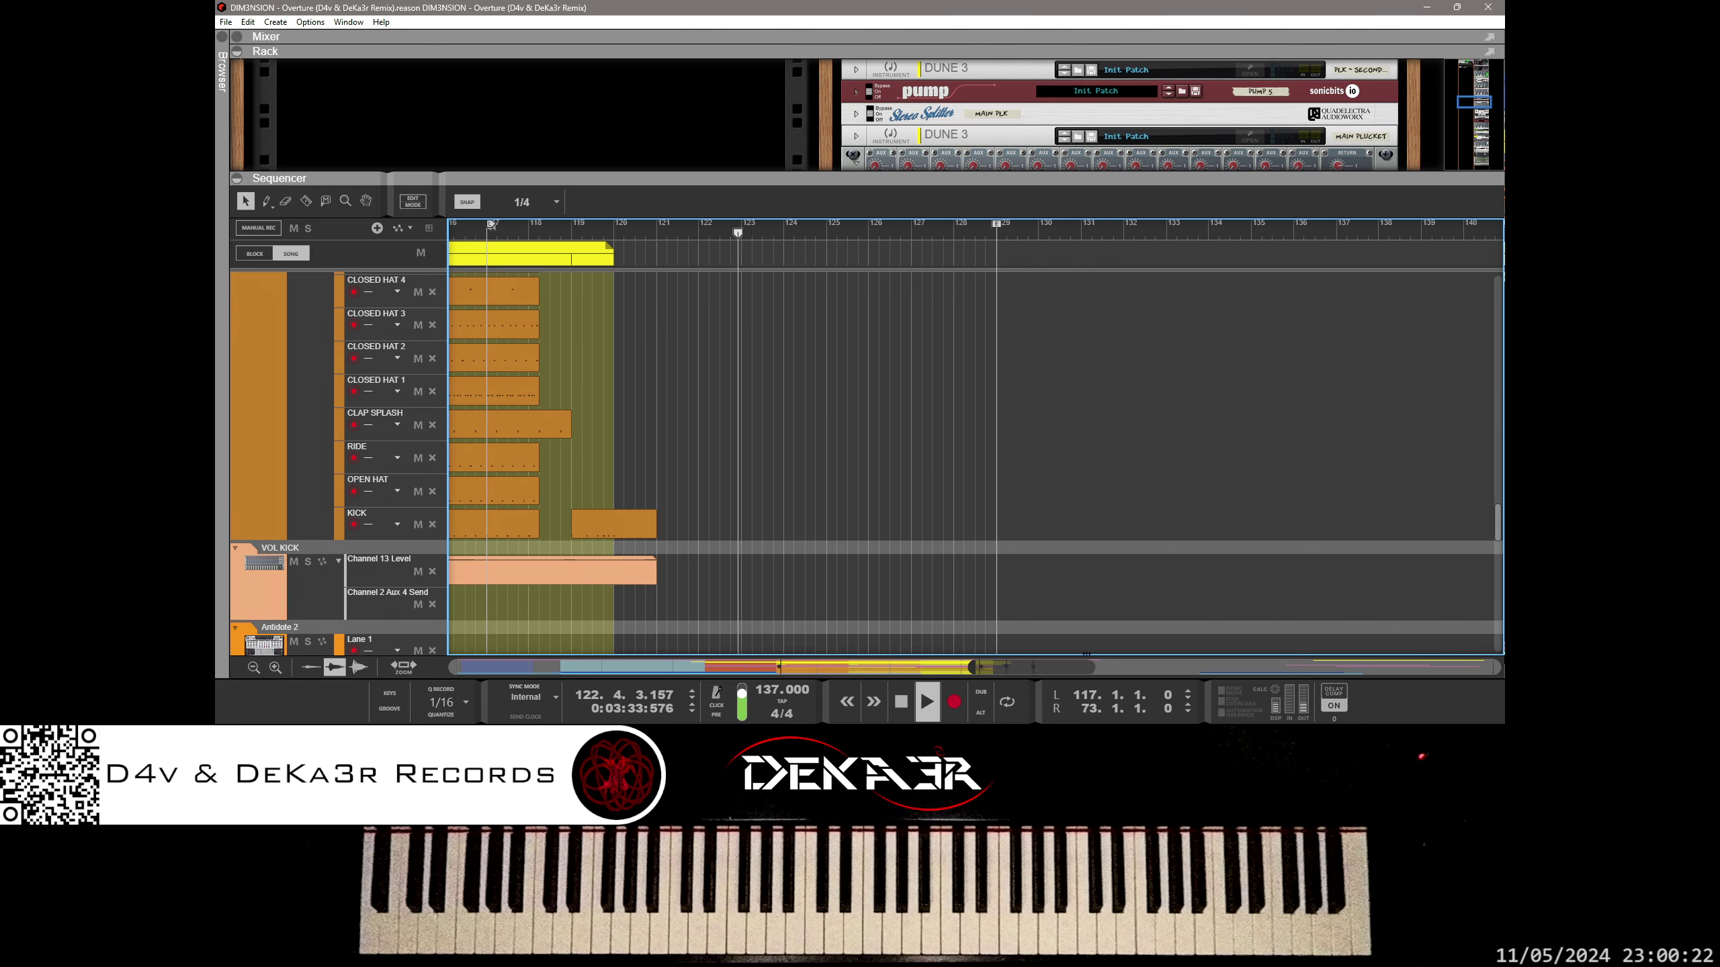